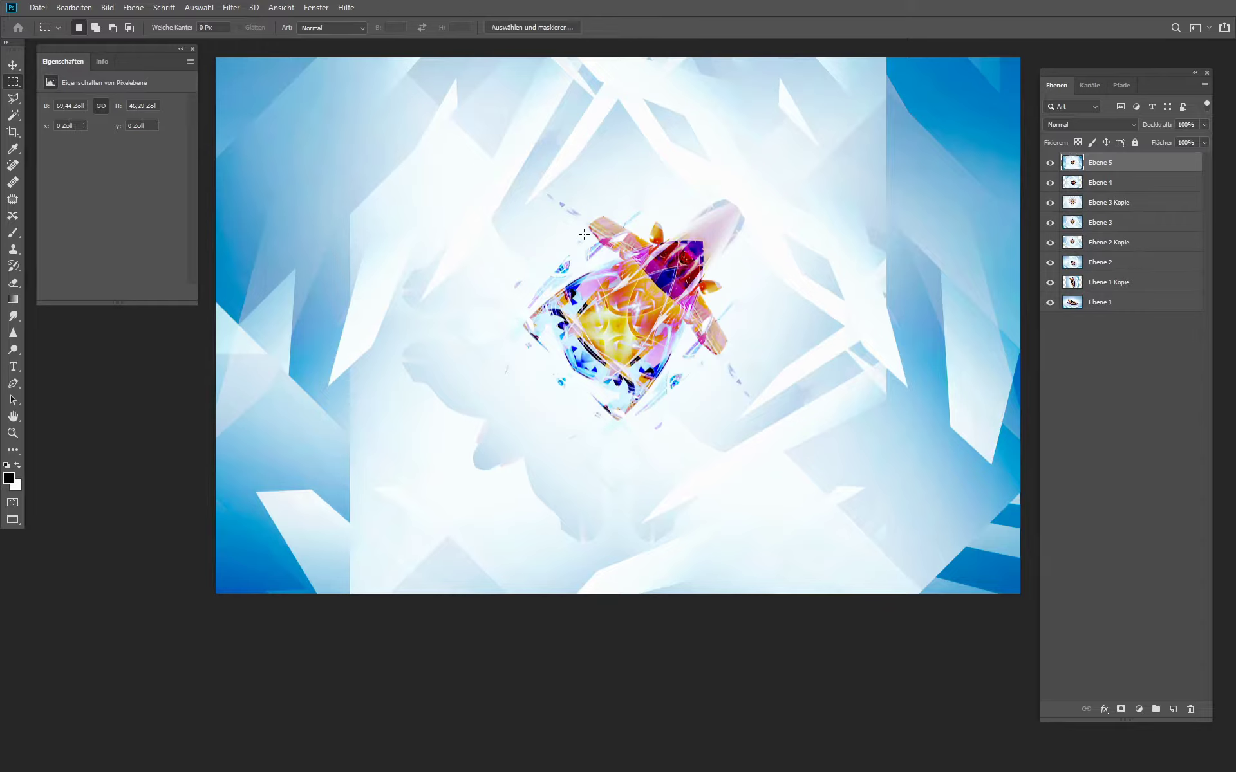
Step: Select a rectangle of about 11.6 × 8.4 Zoll over the colourful car on Ebene 5 and copy it to a new layer
{"action": "left_click_drag", "start_coordinate": [580, 252], "coordinate": [714, 347]}
{"action": "right_click", "coordinate": [648, 314]}
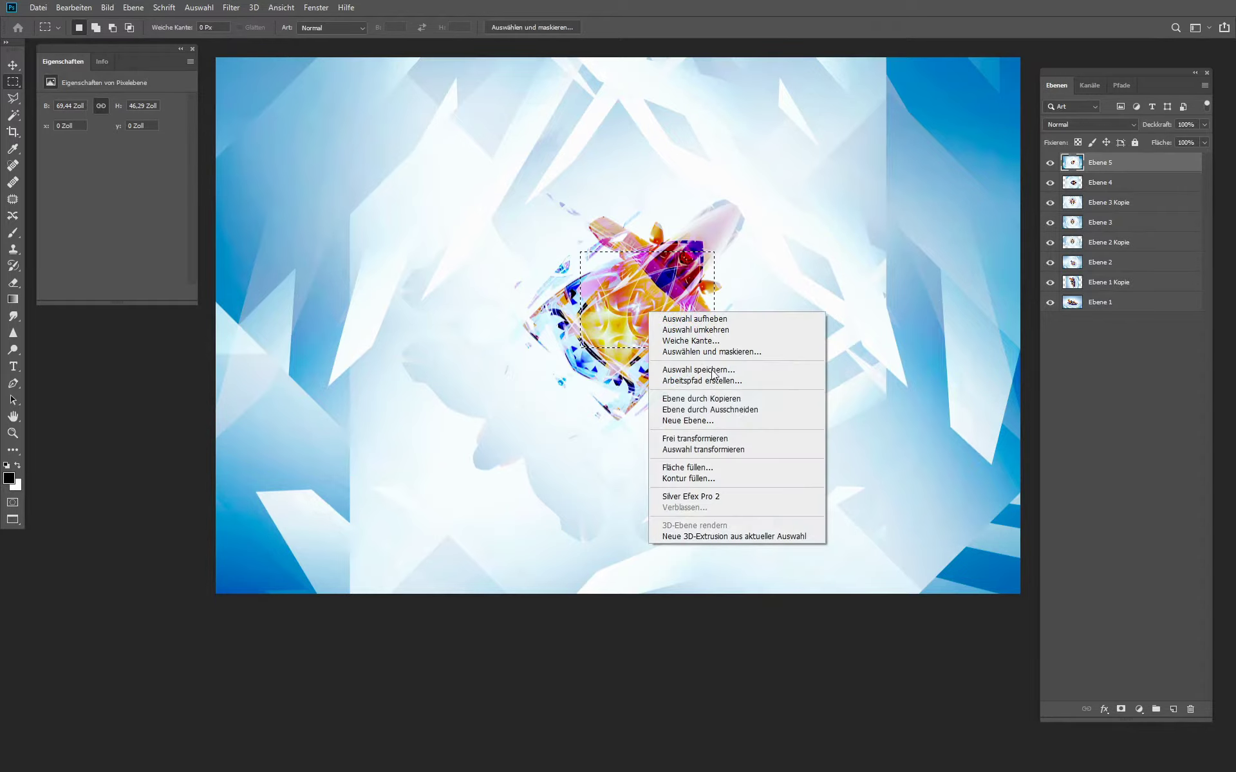
{"action": "left_click", "coordinate": [683, 395]}
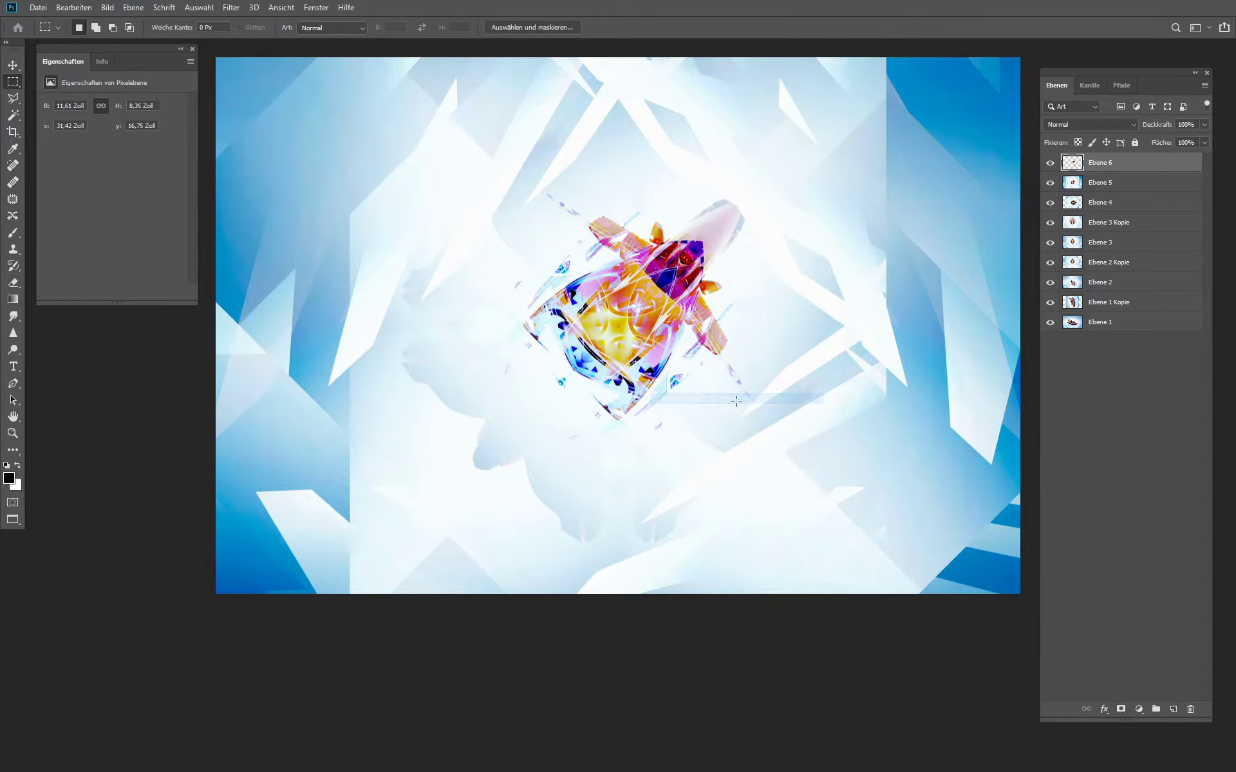
Step: Scale the copied car detail on Ebene 6 up to about 46.3 × 33.3 Zoll
{"action": "left_click", "coordinate": [73, 7]}
{"action": "mouse_move", "coordinate": [230, 306]}
{"action": "left_click", "coordinate": [285, 321]}
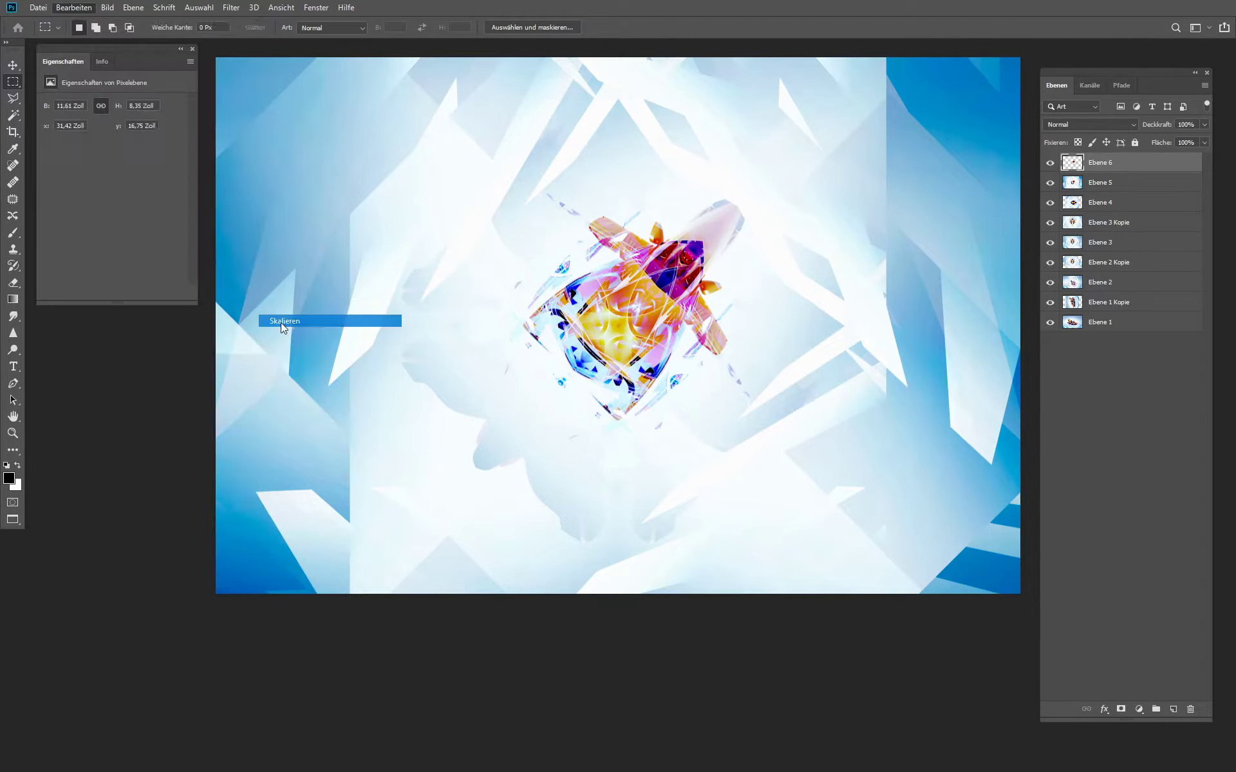
{"action": "left_click_drag", "start_coordinate": [579, 298], "coordinate": [313, 294]}
{"action": "left_click_drag", "start_coordinate": [715, 298], "coordinate": [852, 311]}
{"action": "key", "text": "Return"}
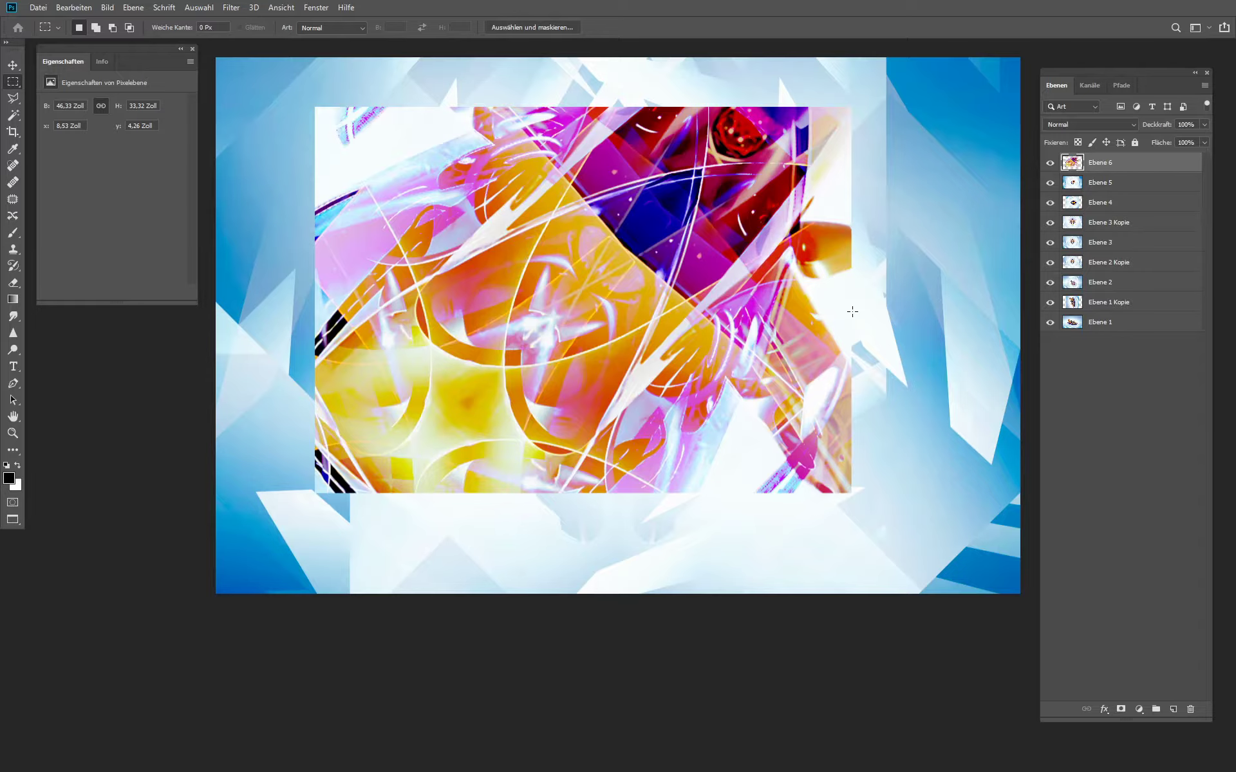
Step: Set the blend mode of Ebene 6 to Subtrahieren and reposition it at about x 13.5, y 9.6 Zoll
{"action": "left_click", "coordinate": [11, 67]}
{"action": "left_click_drag", "start_coordinate": [508, 195], "coordinate": [556, 201]}
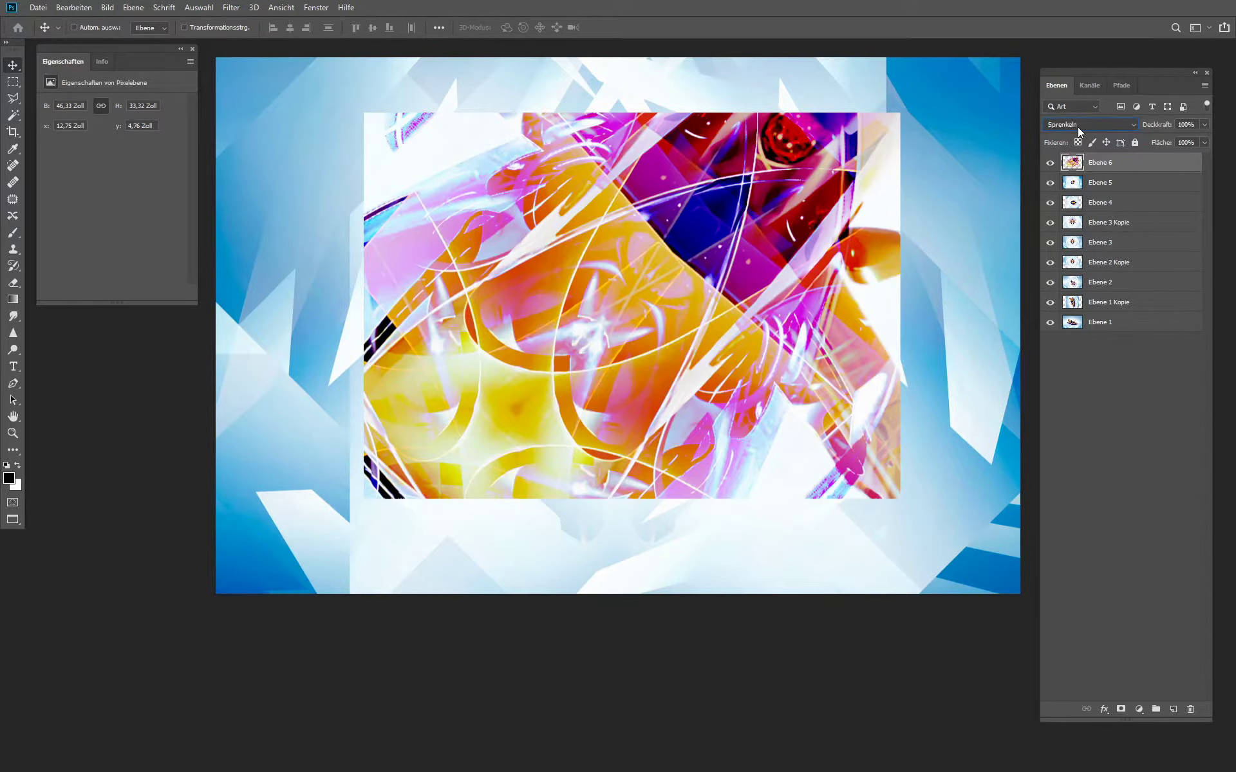
{"action": "scroll", "coordinate": [1077, 126], "scroll_direction": "down", "scroll_amount": 5}
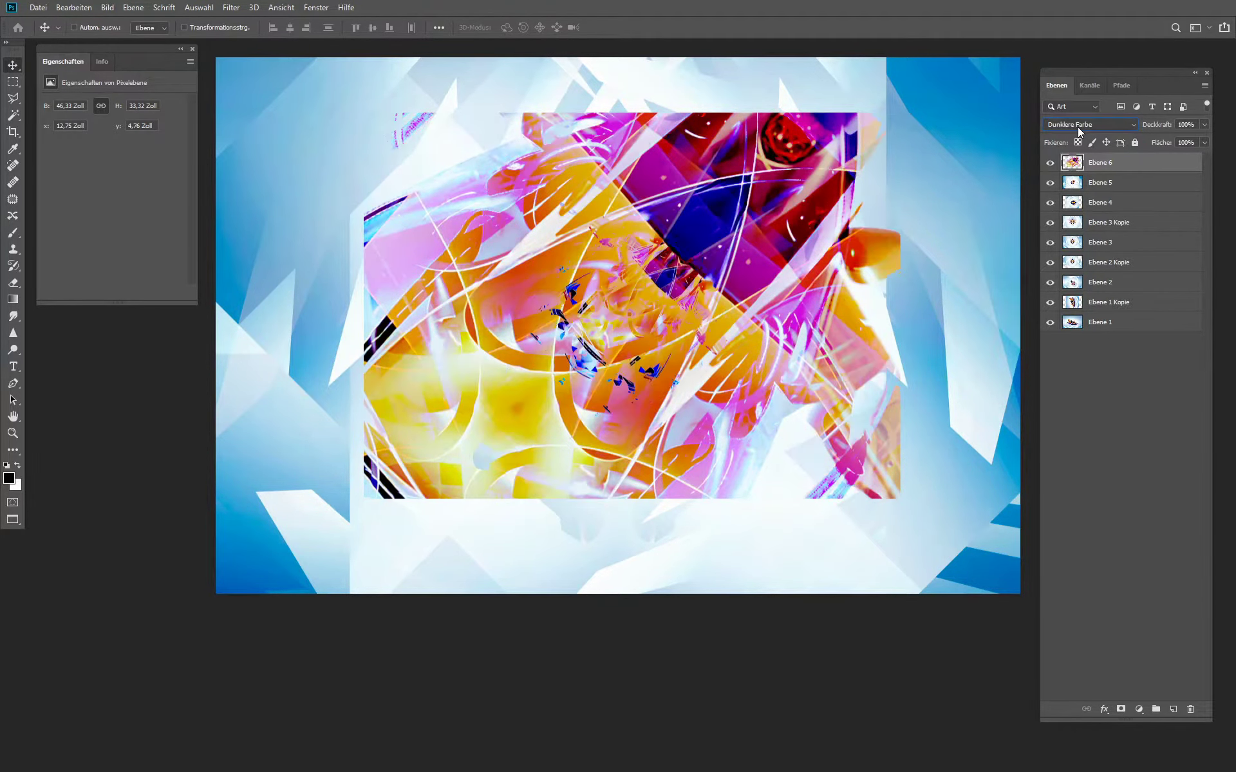
{"action": "scroll", "coordinate": [1077, 126], "scroll_direction": "down", "scroll_amount": 6}
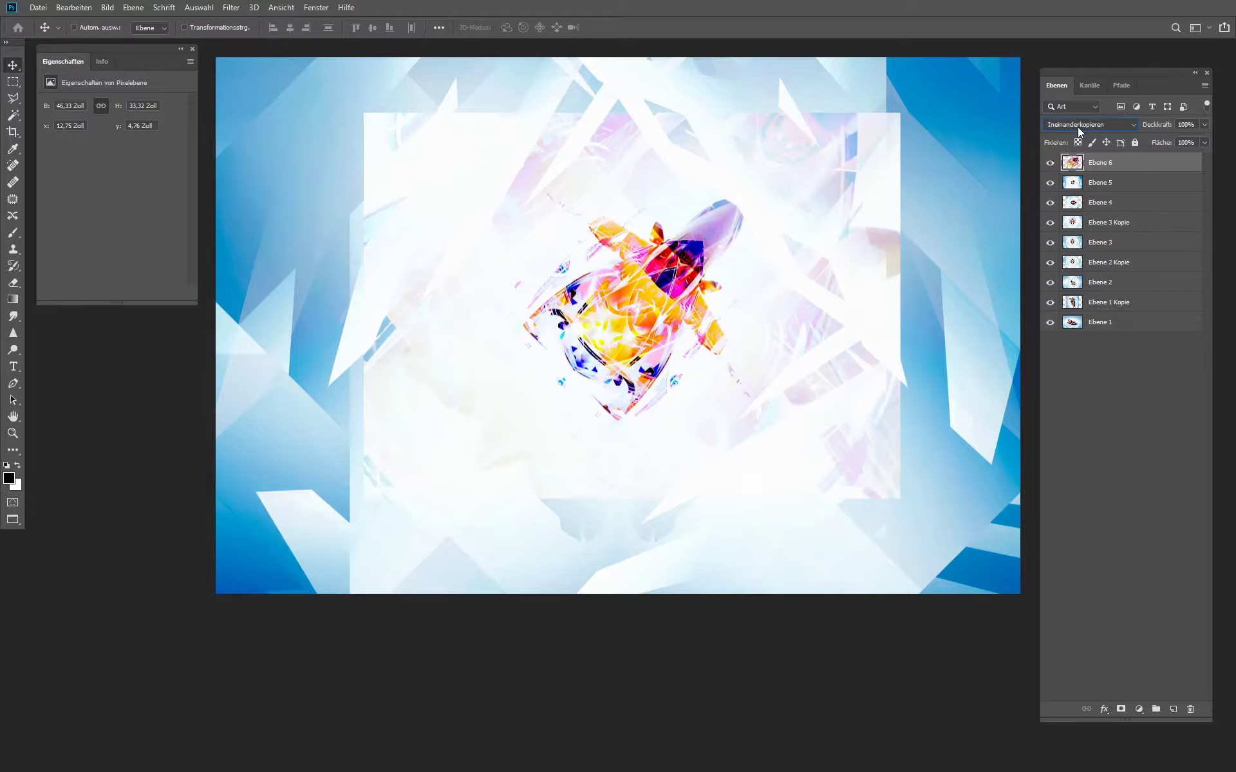
{"action": "scroll", "coordinate": [1077, 126], "scroll_direction": "down", "scroll_amount": 6}
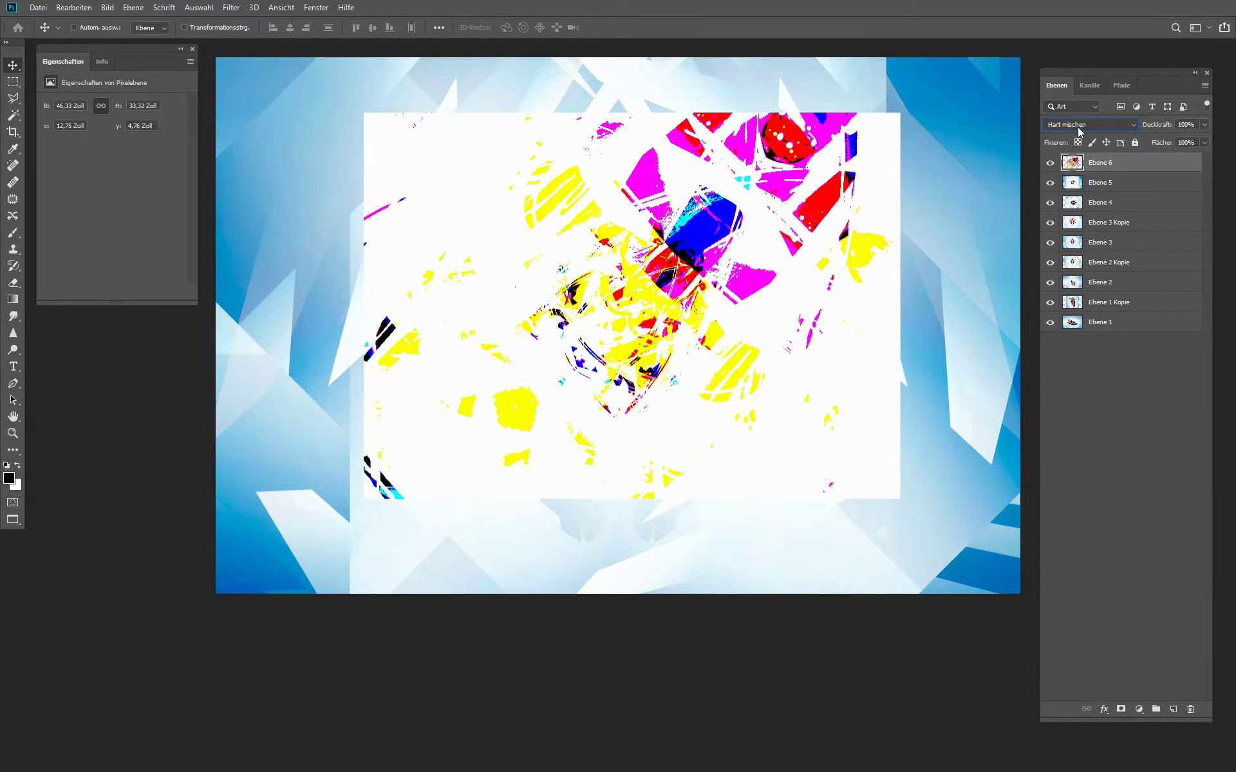
{"action": "scroll", "coordinate": [1077, 126], "scroll_direction": "down", "scroll_amount": 3}
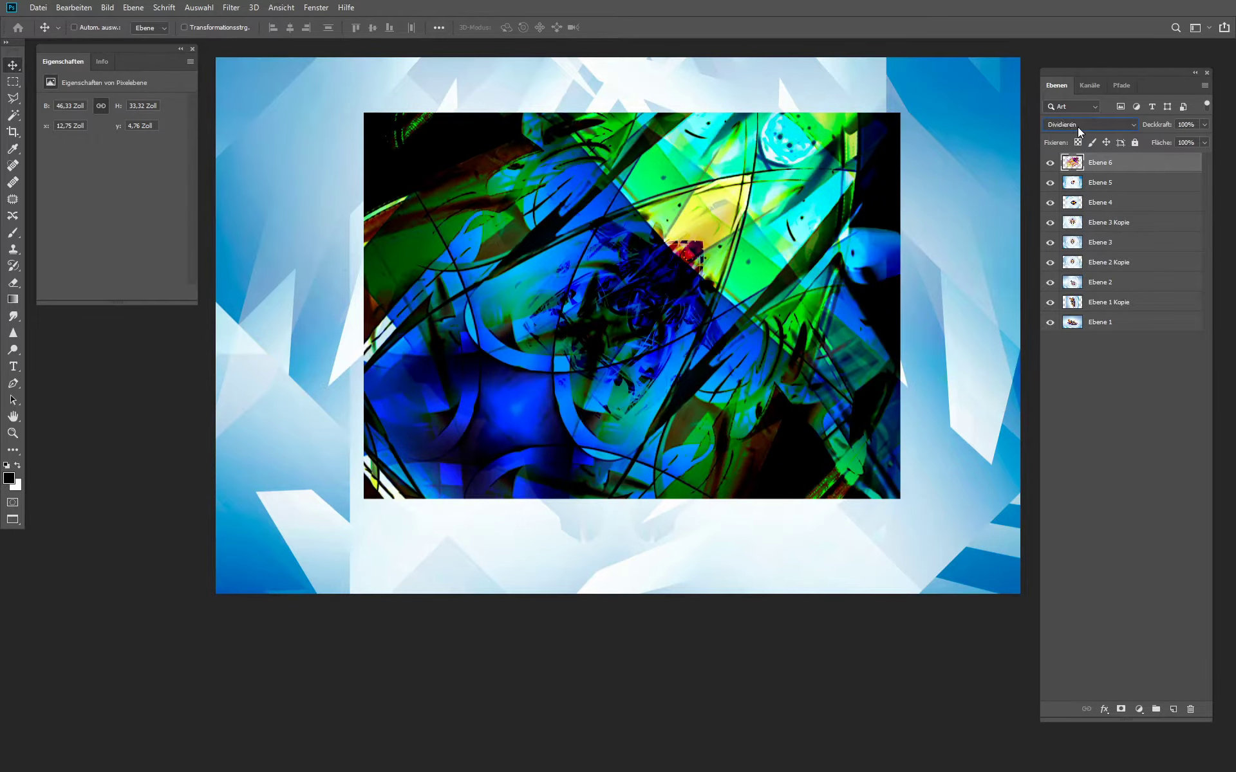
{"action": "scroll", "coordinate": [1078, 126], "scroll_direction": "down", "scroll_amount": 1}
{"action": "scroll", "coordinate": [1077, 127], "scroll_direction": "up", "scroll_amount": 1}
{"action": "left_click_drag", "start_coordinate": [621, 322], "coordinate": [629, 377]}
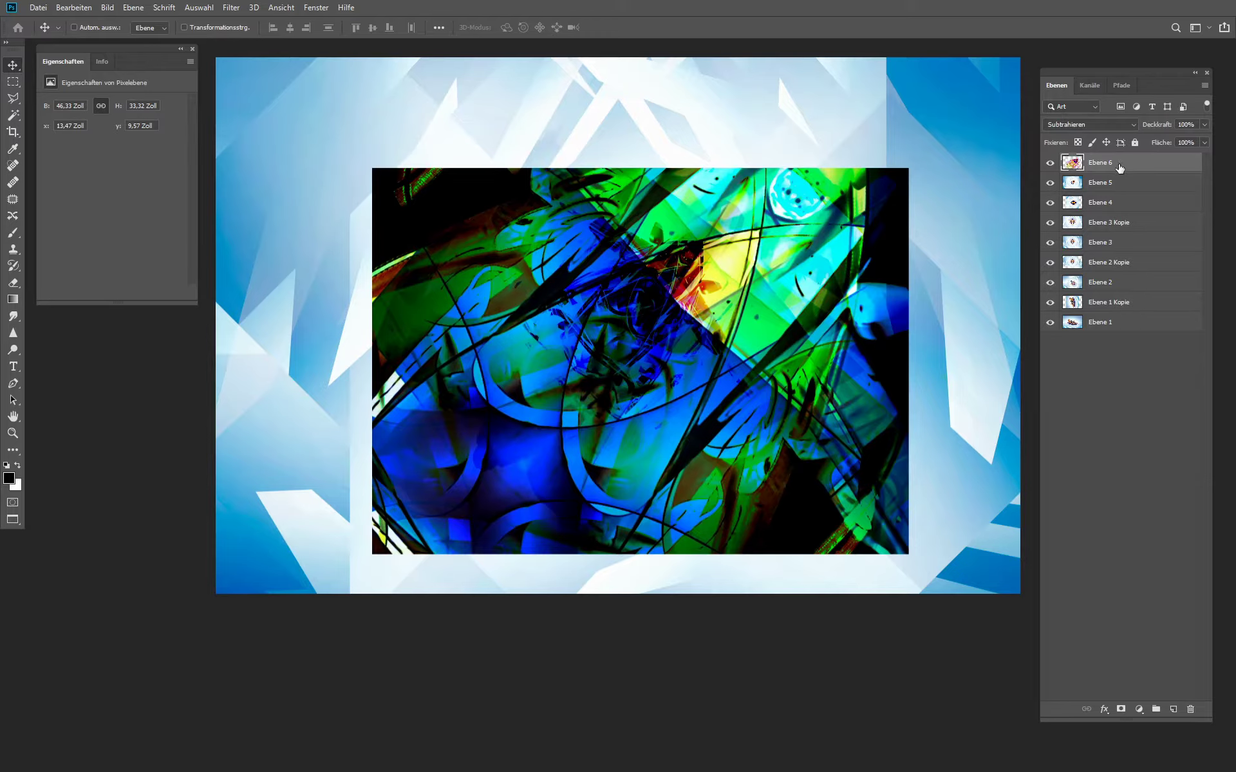
Step: Stamp all visible layers into Ebene 7, copy its dark rectangular area to a new layer, and hide Ebene 7
{"action": "key", "text": "ctrl+shift+alt+e"}
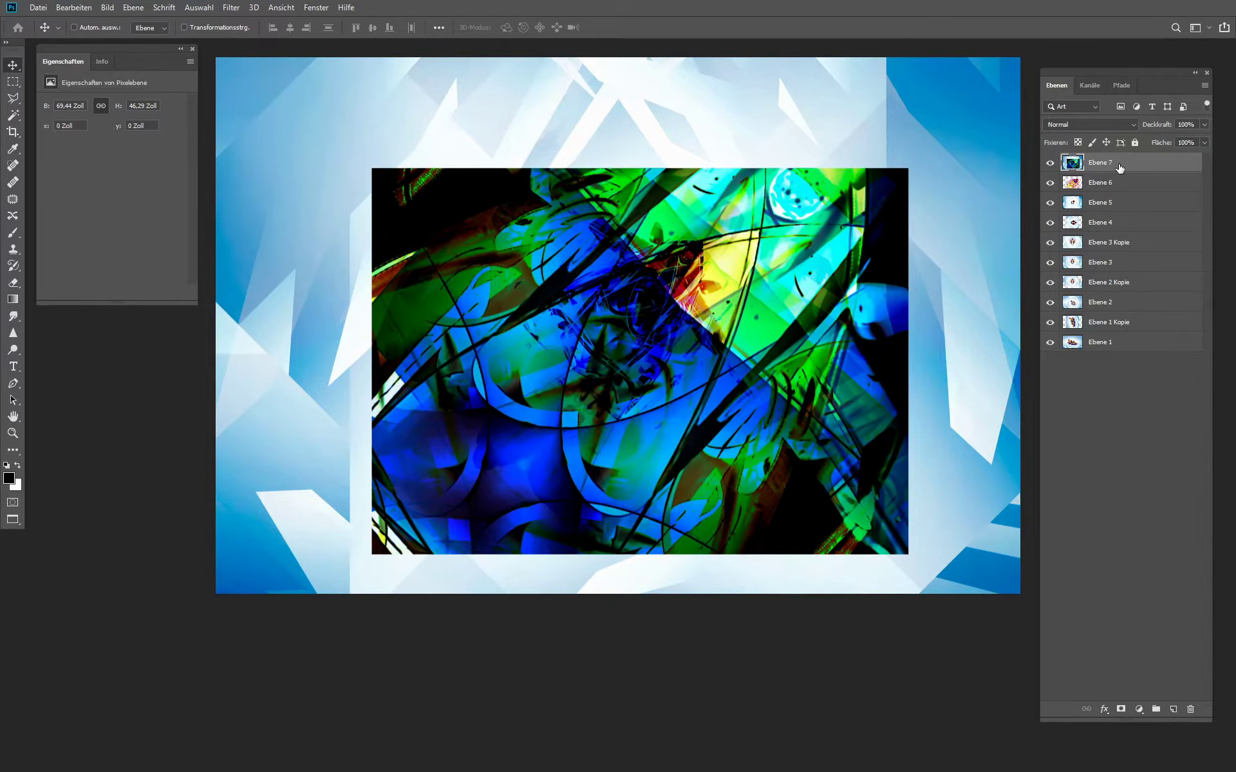
{"action": "left_click", "coordinate": [13, 82]}
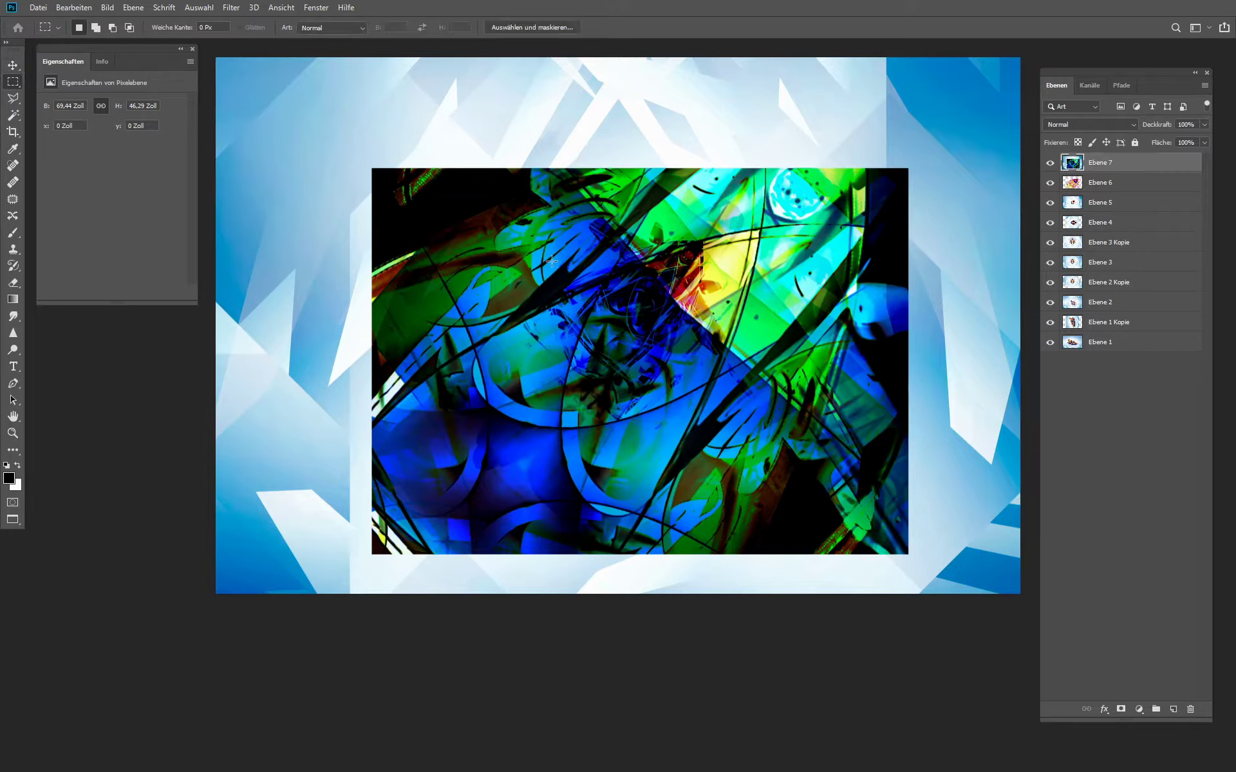
{"action": "left_click_drag", "start_coordinate": [374, 168], "coordinate": [906, 552]}
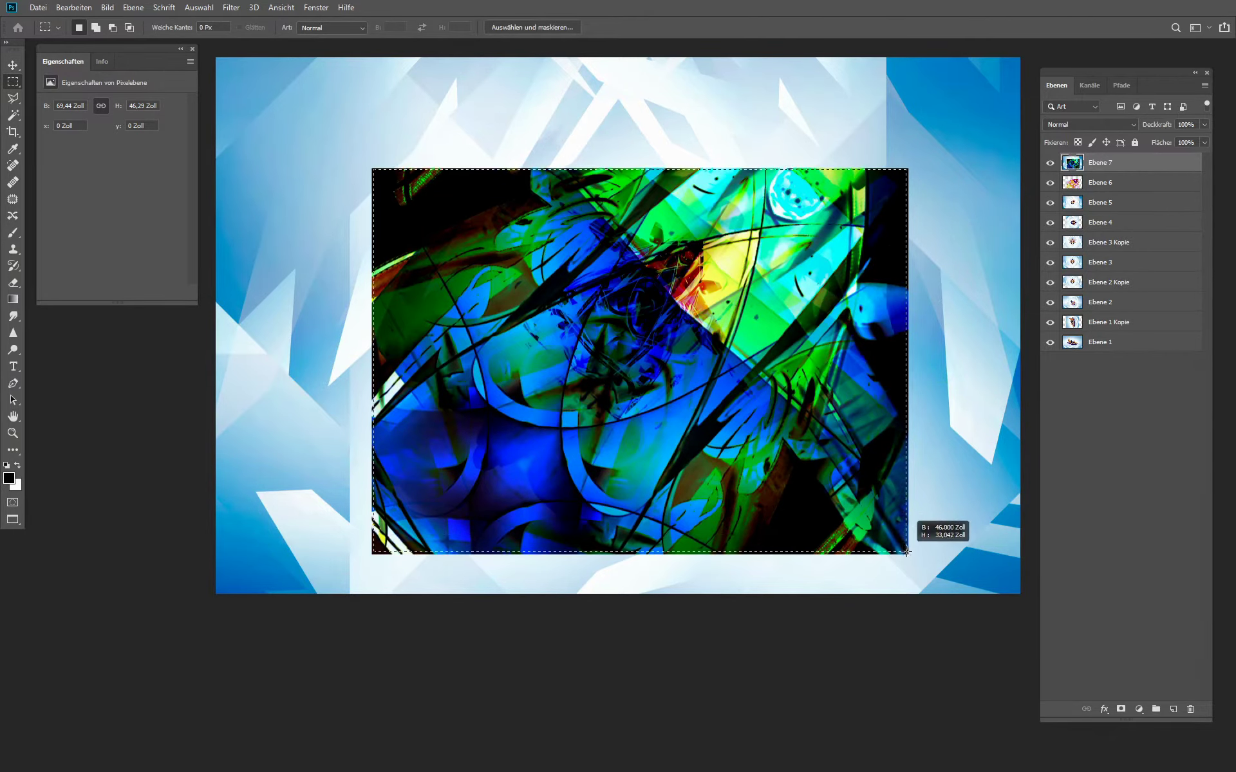
{"action": "right_click", "coordinate": [843, 488]}
{"action": "left_click", "coordinate": [927, 572]}
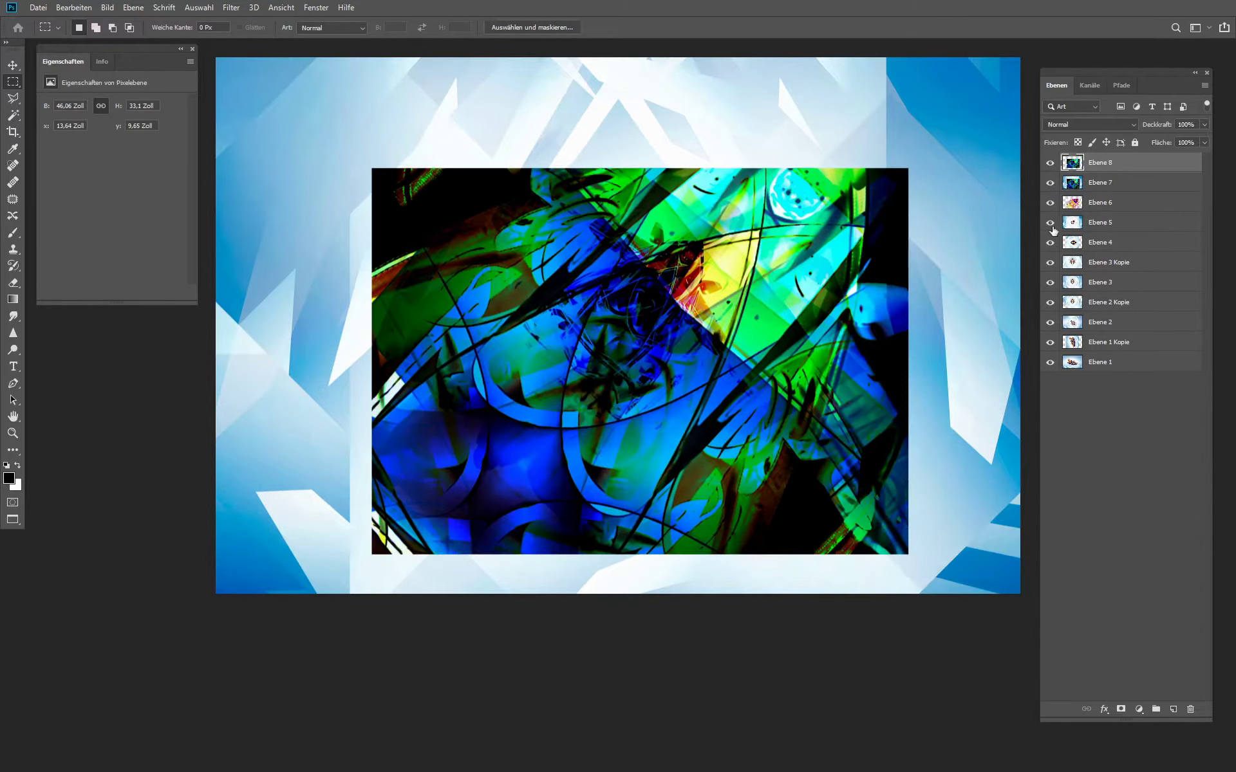
{"action": "left_click", "coordinate": [1049, 184]}
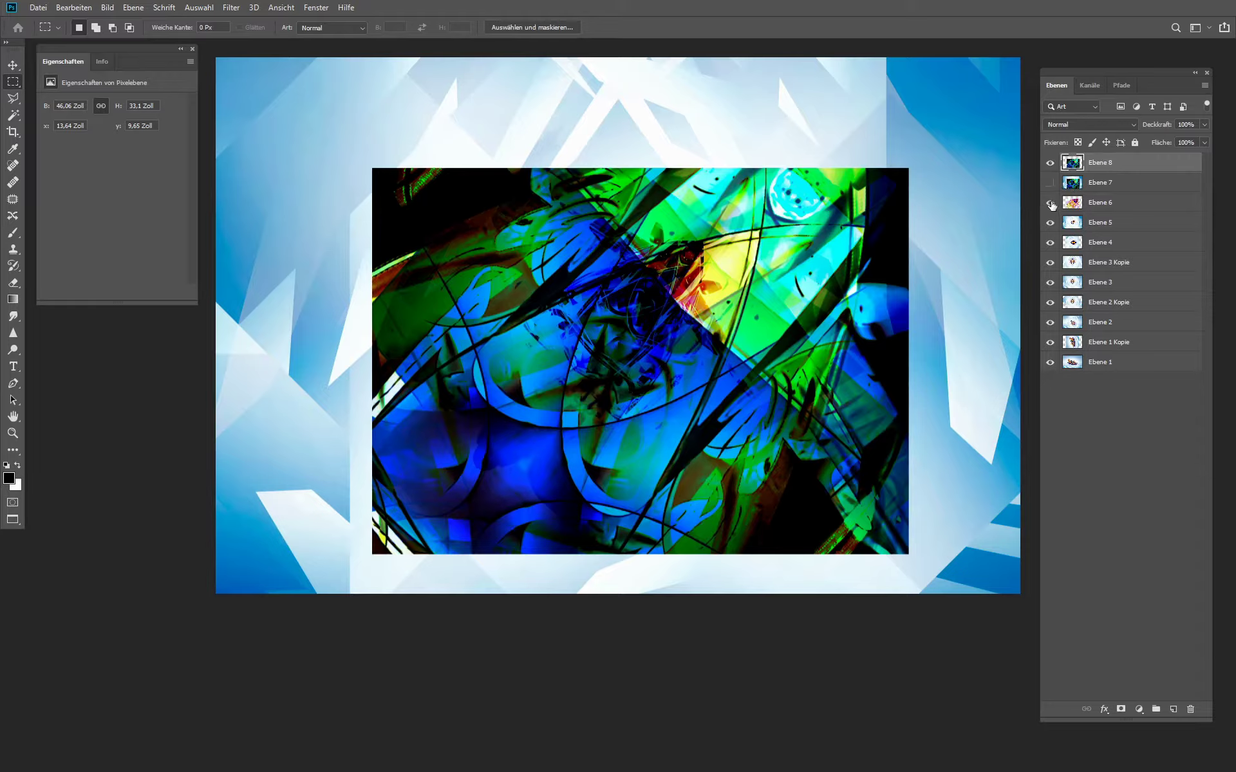
Step: Try the blend modes on Ebene 8 one after another and set it to Ausschluss
{"action": "left_click", "coordinate": [1059, 124]}
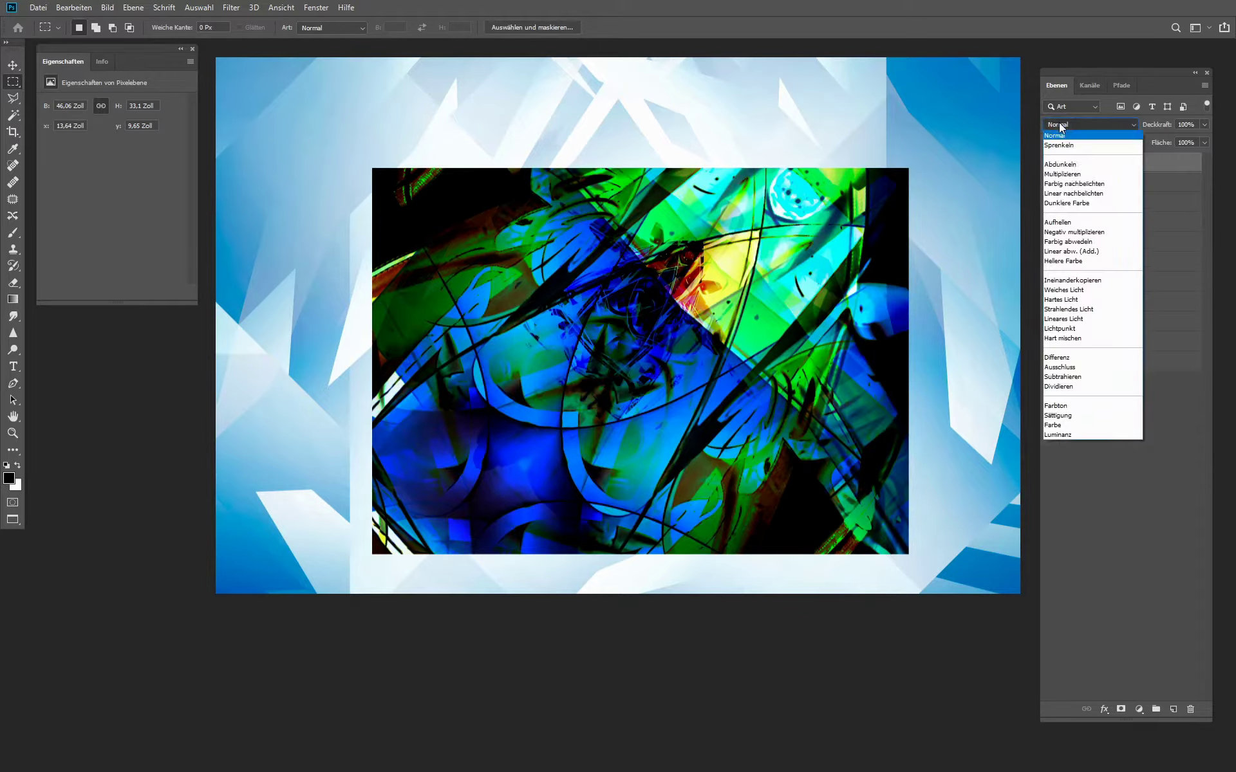
{"action": "left_click", "coordinate": [1059, 125]}
{"action": "key", "text": "Down"}
{"action": "key", "text": "Down"}
{"action": "key", "text": "Down"}
{"action": "key", "text": "Down"}
{"action": "key", "text": "Down"}
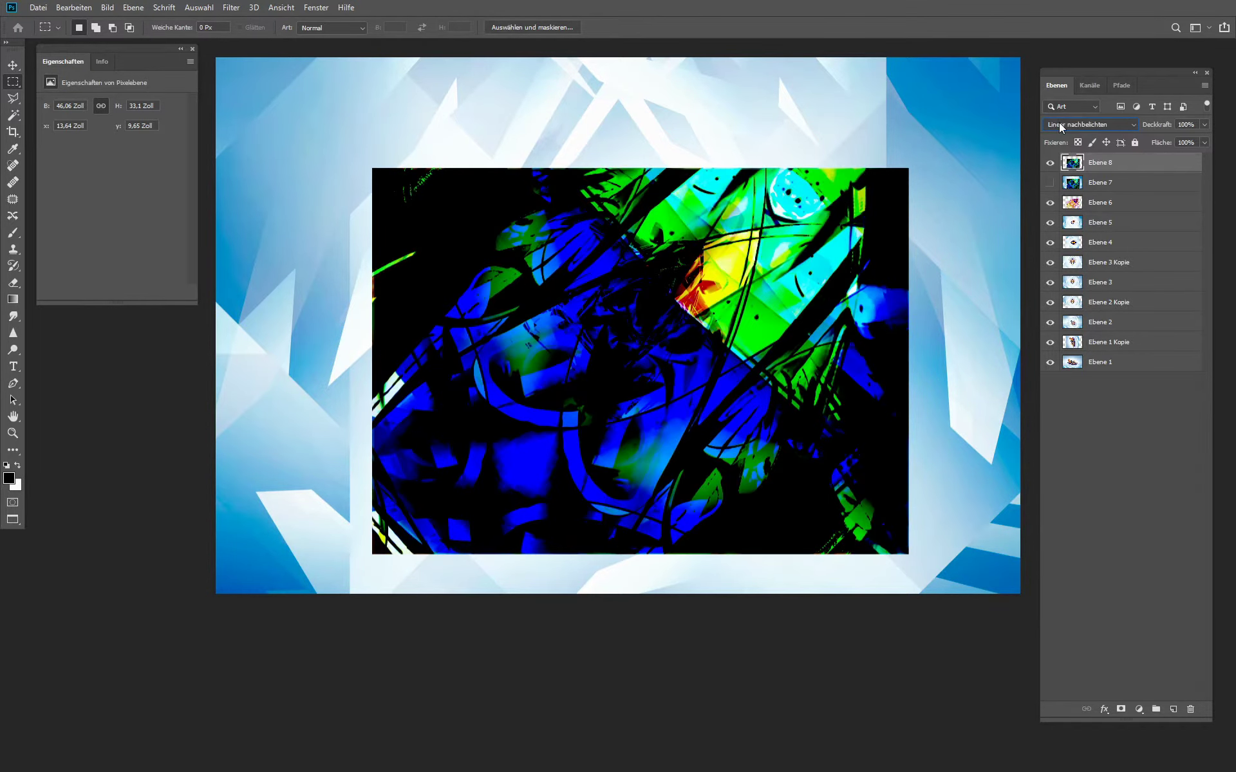
{"action": "key", "text": "Down"}
{"action": "key", "text": "Down"}
{"action": "key", "text": "Down"}
{"action": "key", "text": "Down"}
{"action": "key", "text": "Down"}
{"action": "key", "text": "Down"}
{"action": "key", "text": "Down"}
{"action": "key", "text": "Down"}
{"action": "key", "text": "Down"}
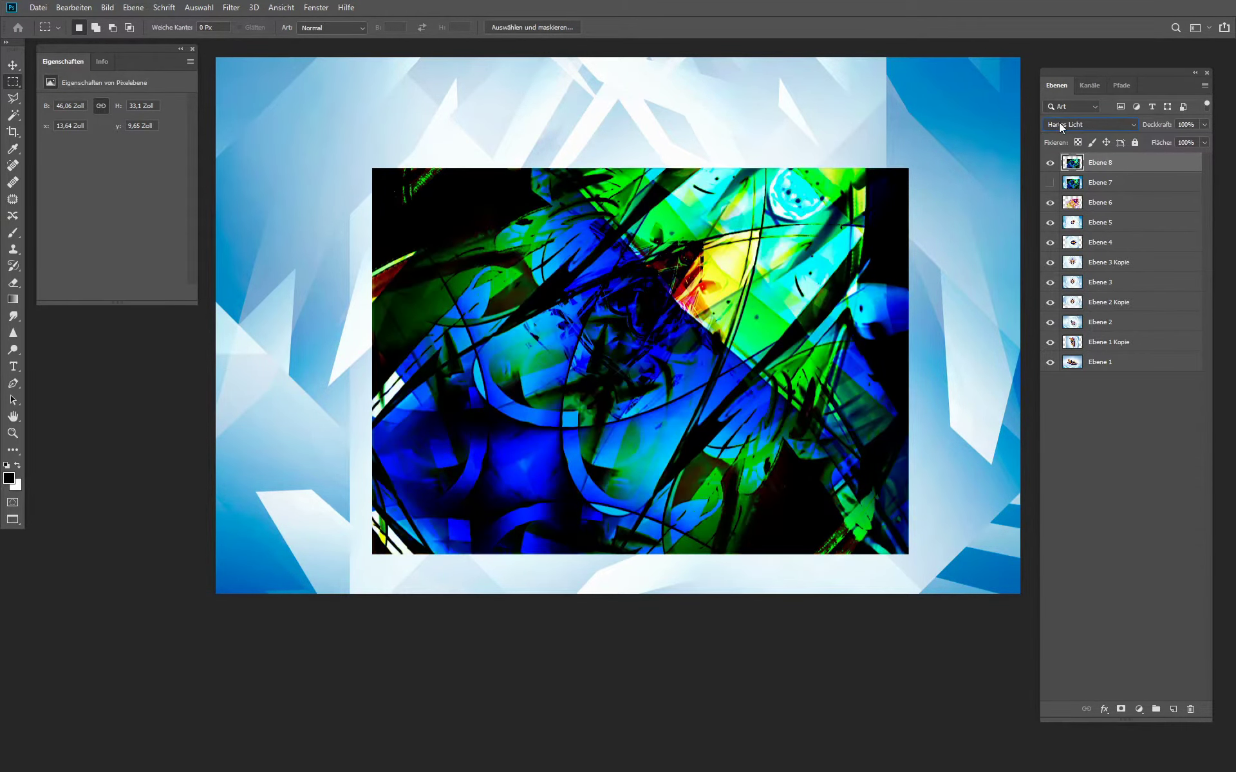
{"action": "key", "text": "Down"}
{"action": "key", "text": "Down"}
{"action": "key", "text": "Down"}
{"action": "key", "text": "Down"}
{"action": "key", "text": "Down"}
{"action": "key", "text": "Down"}
{"action": "key", "text": "Down"}
{"action": "key", "text": "Down"}
{"action": "key", "text": "Down"}
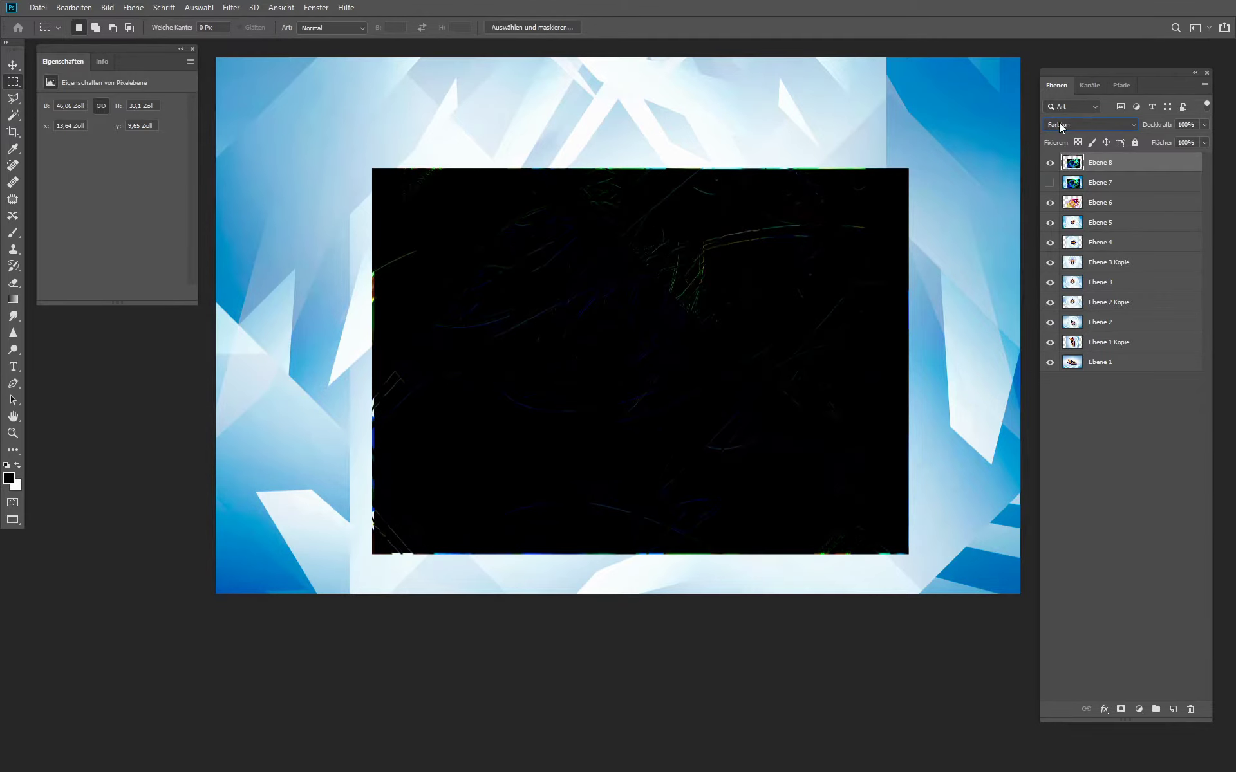
{"action": "key", "text": "Down"}
{"action": "key", "text": "Down"}
{"action": "key", "text": "Down"}
{"action": "left_click", "coordinate": [1059, 124]}
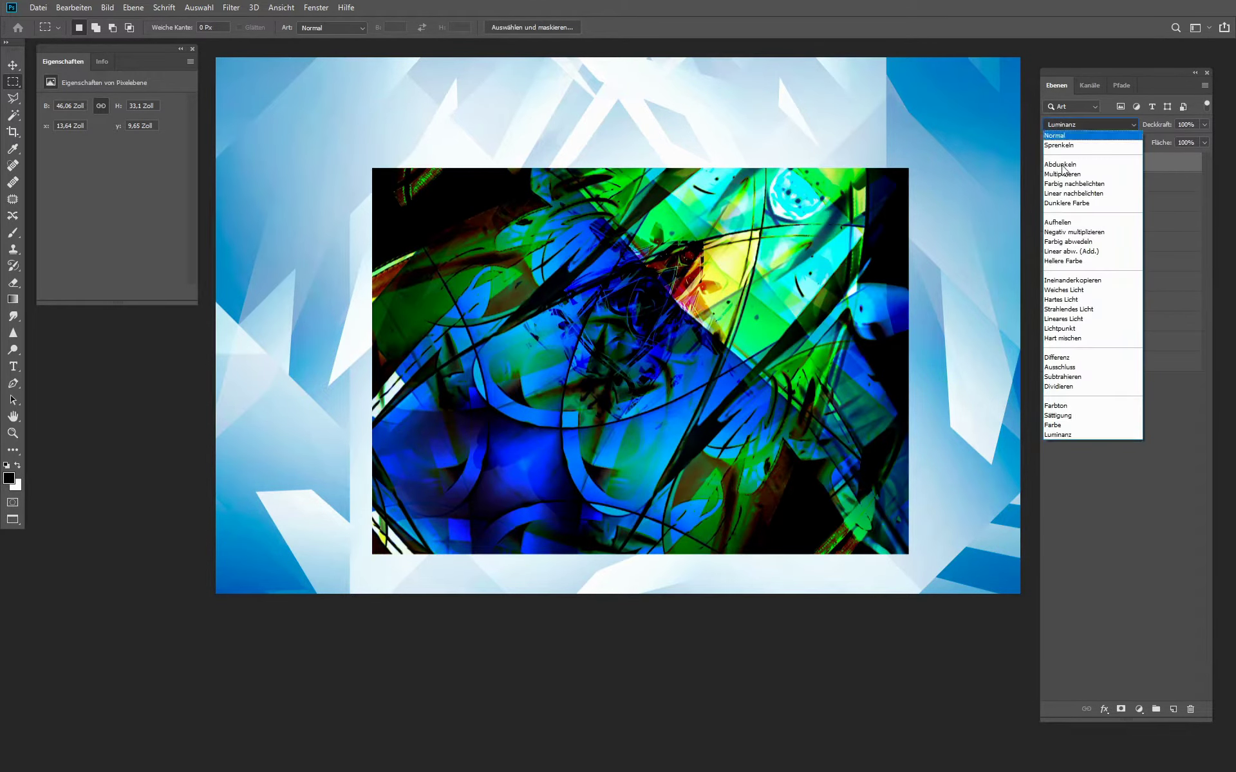
{"action": "left_click", "coordinate": [1071, 367]}
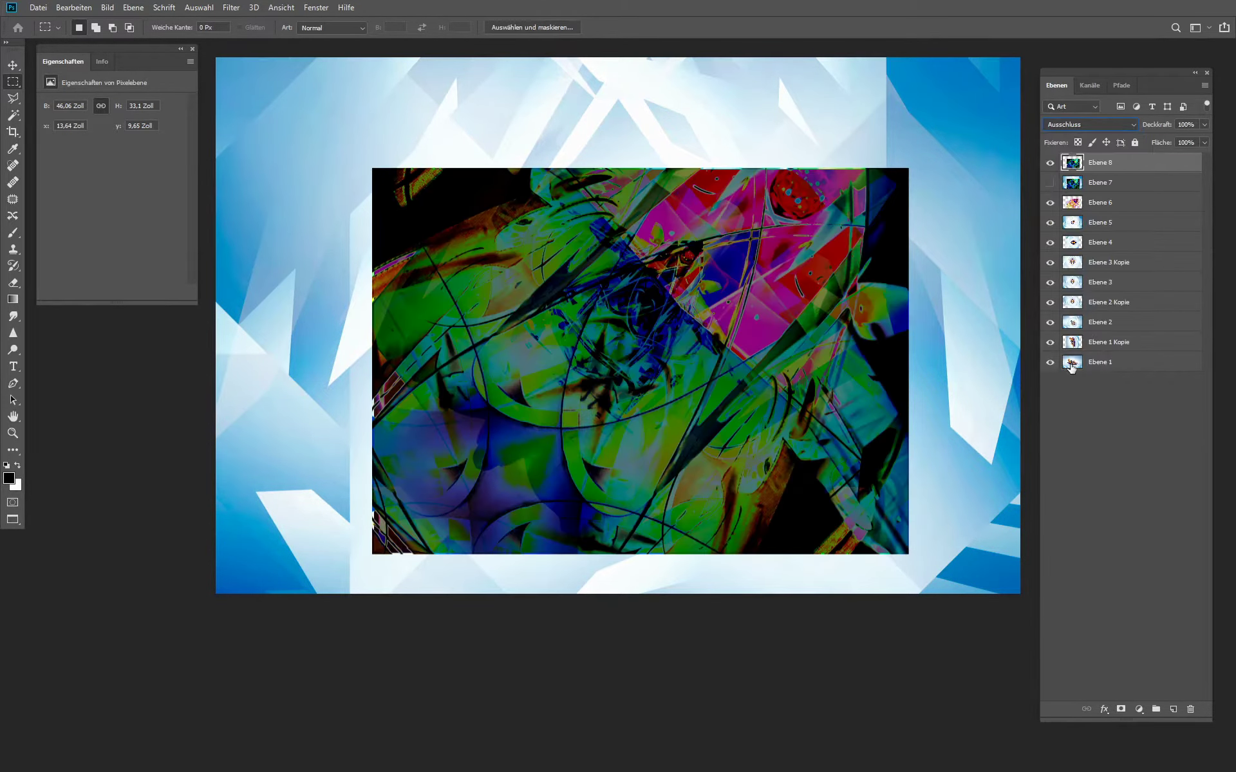
Step: With Ebene 6 hidden, move Ebene 8 over the canvas's upper-left corner and scale it to about 162% to cover the canvas
{"action": "left_click", "coordinate": [12, 65]}
{"action": "left_click_drag", "start_coordinate": [763, 448], "coordinate": [522, 274]}
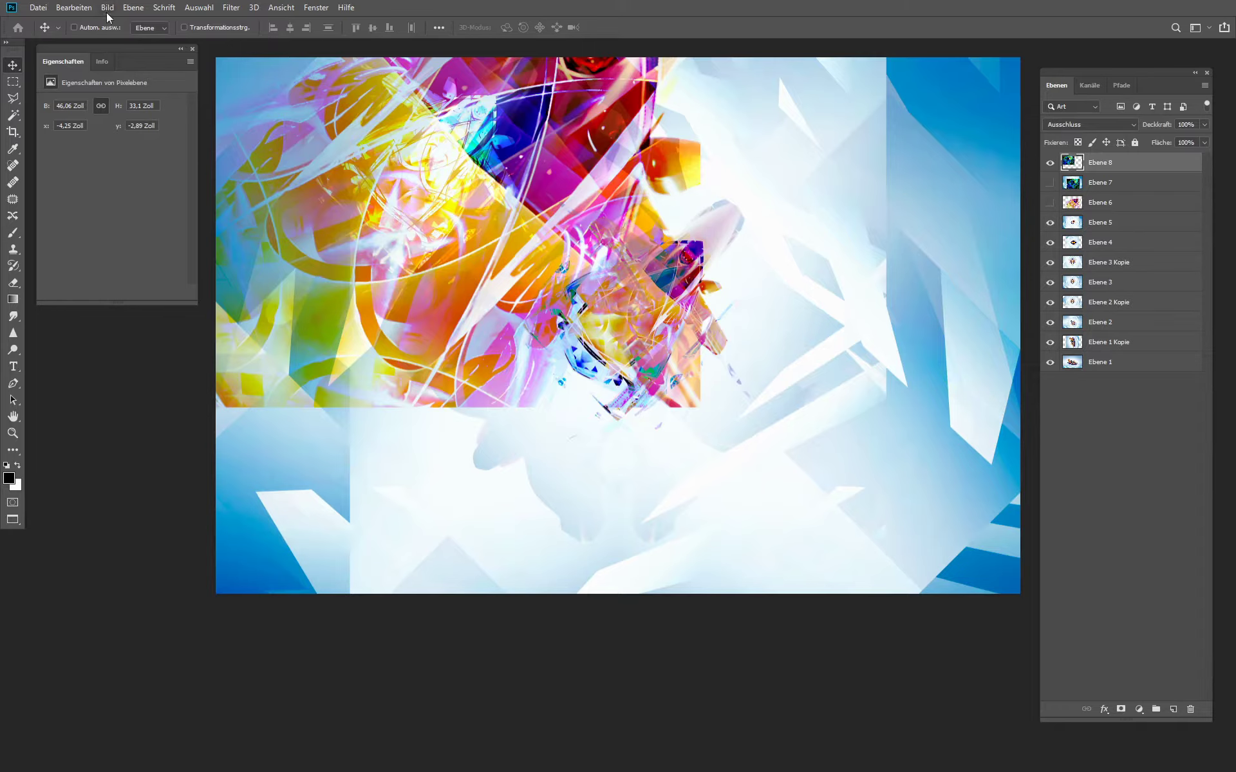
{"action": "left_click", "coordinate": [74, 7]}
{"action": "mouse_move", "coordinate": [193, 302]}
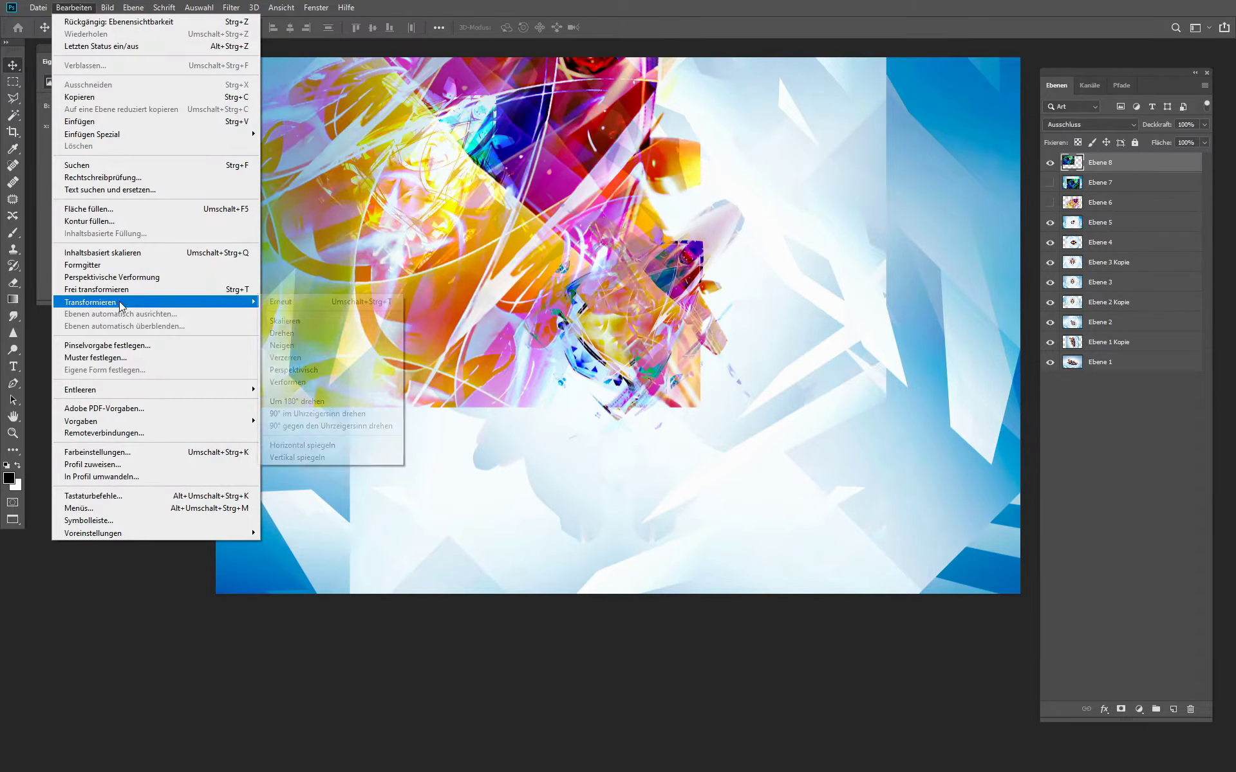
{"action": "left_click", "coordinate": [373, 320]}
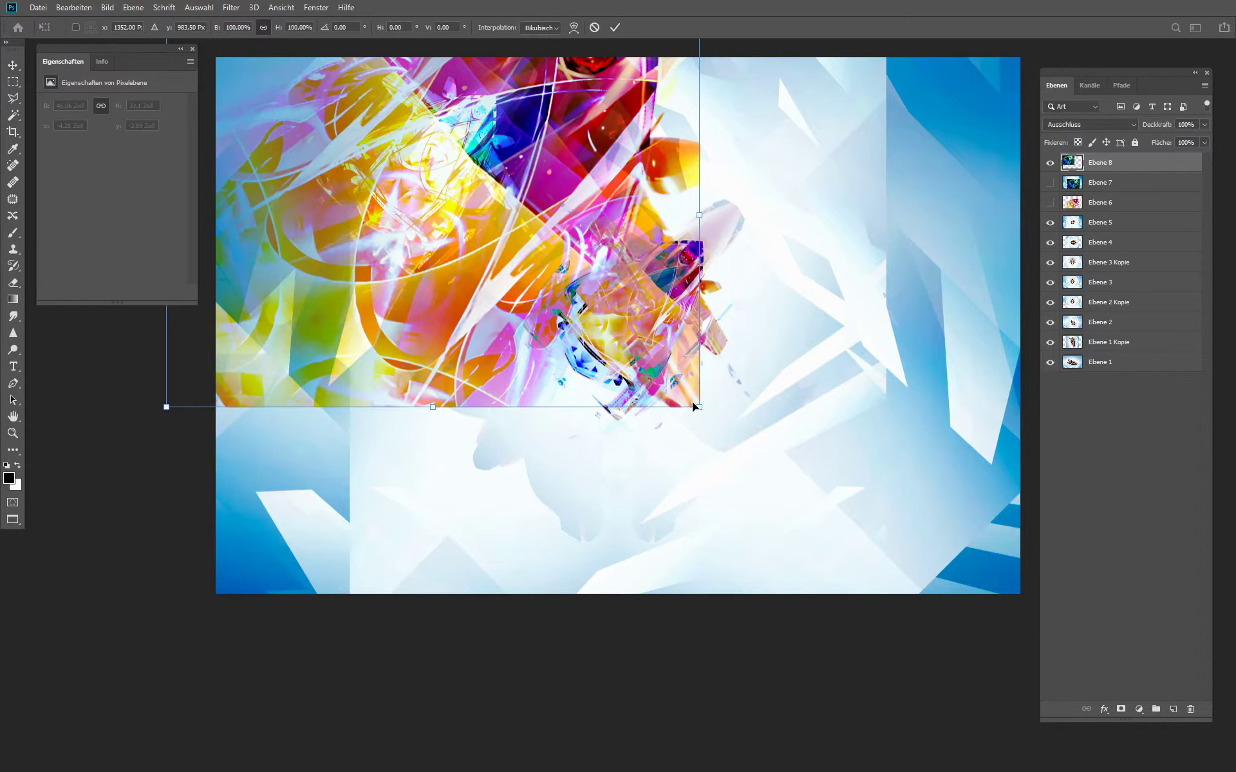
{"action": "left_click_drag", "start_coordinate": [699, 406], "coordinate": [1039, 627]}
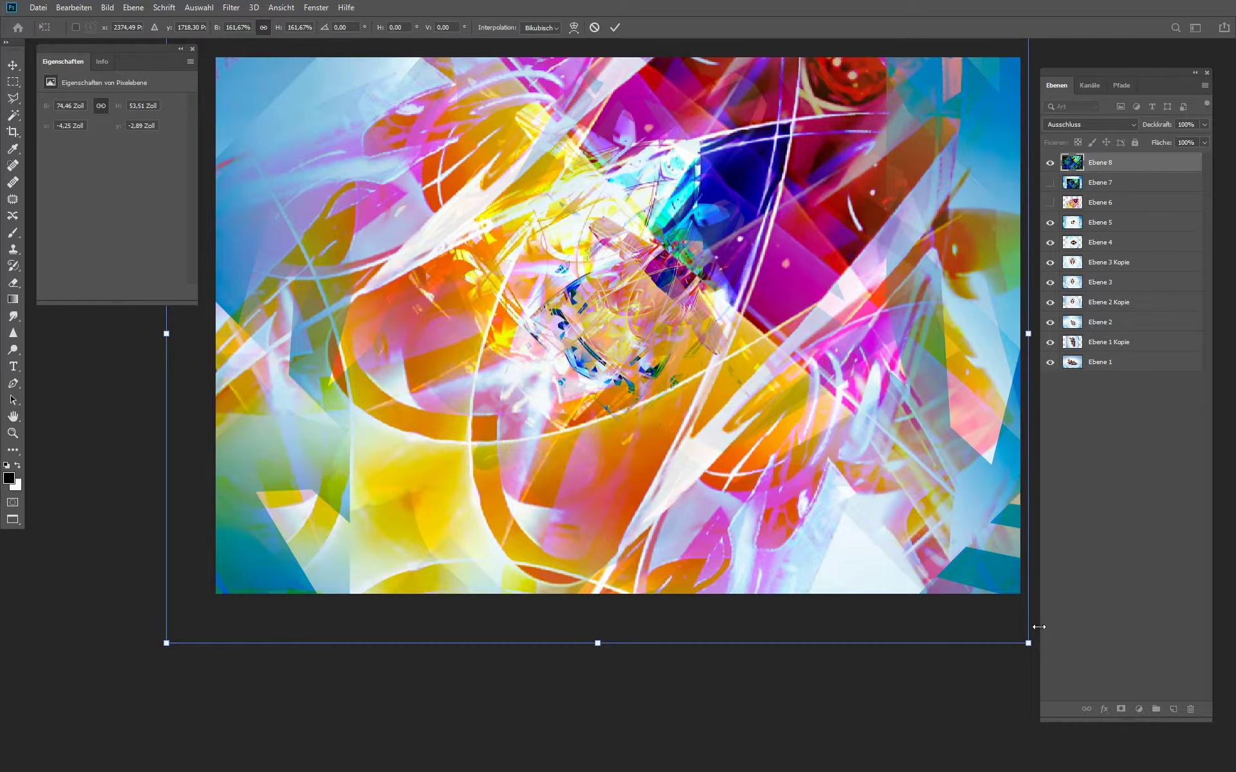
{"action": "key", "text": "Return"}
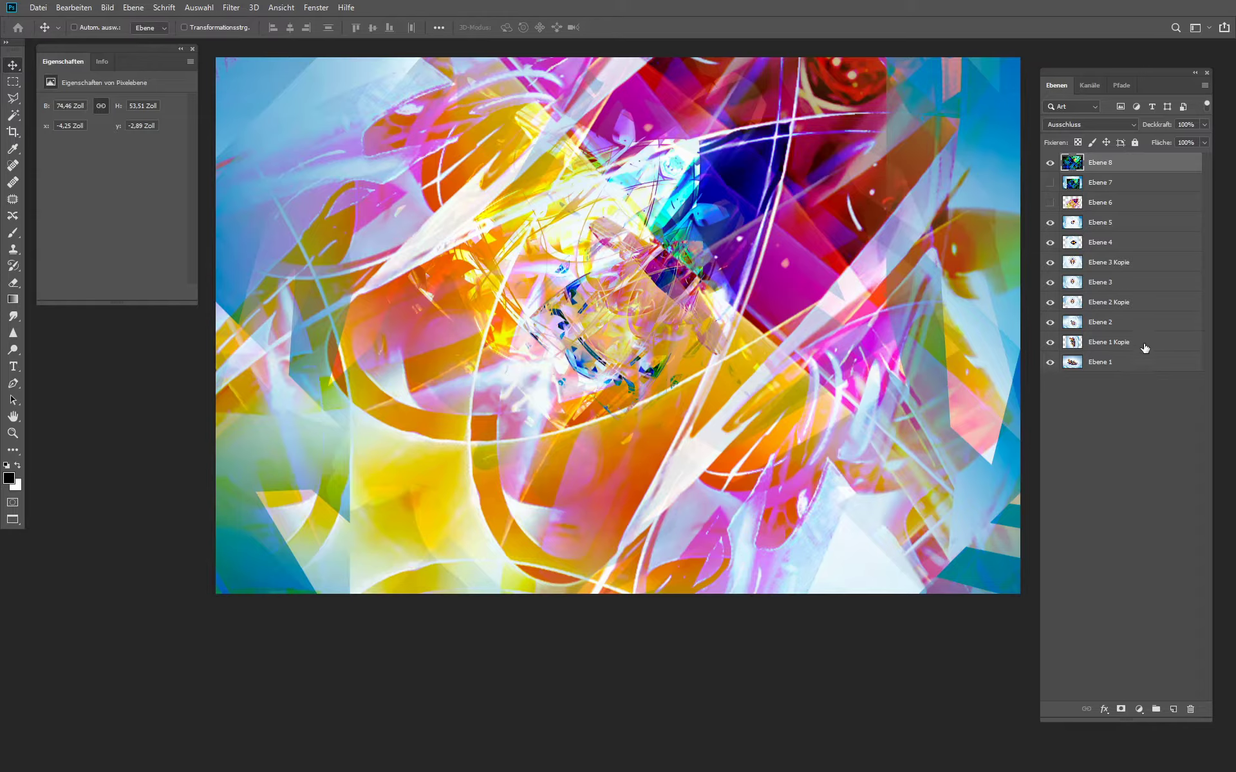
Step: Duplicate Ebene 1 Kopie, place the duplicate at the top of the layer stack, and set its blend mode to Normal
{"action": "left_click_drag", "start_coordinate": [1146, 342], "coordinate": [1172, 709]}
{"action": "left_click_drag", "start_coordinate": [1153, 337], "coordinate": [1140, 161]}
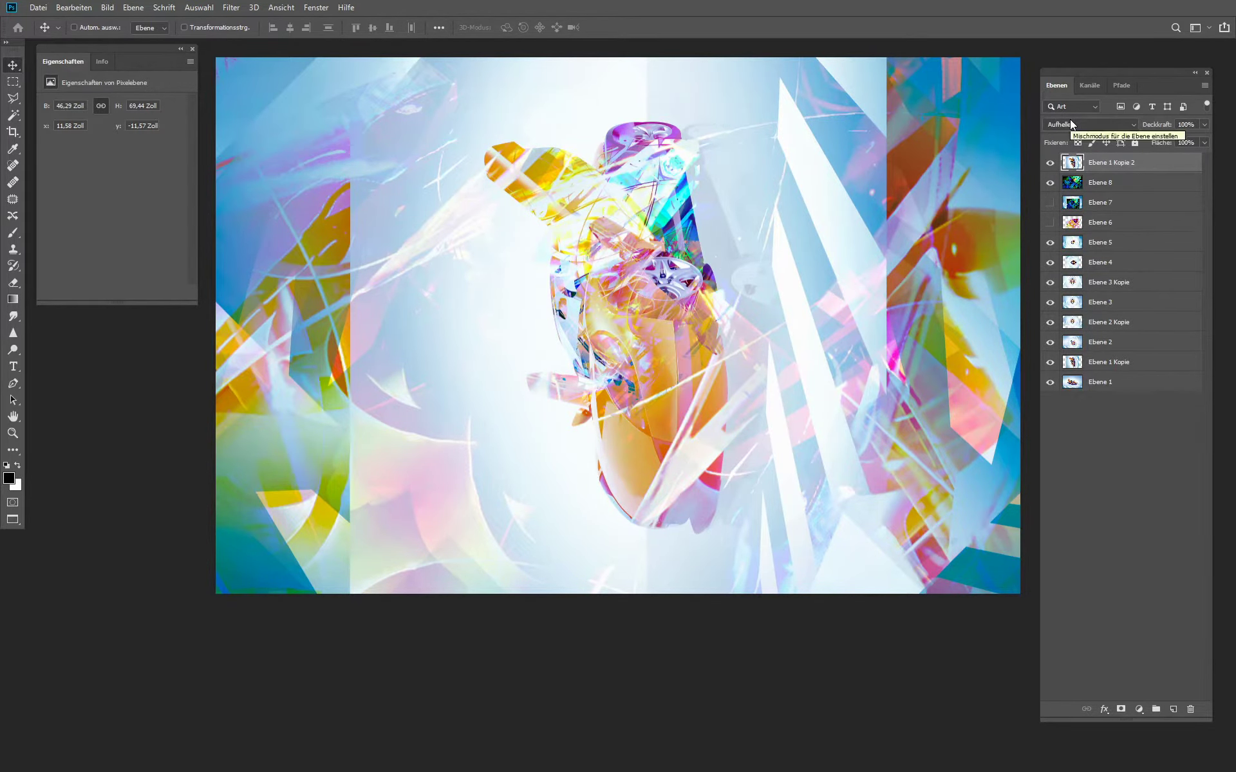
{"action": "left_click", "coordinate": [1070, 121]}
{"action": "left_click", "coordinate": [1068, 131]}
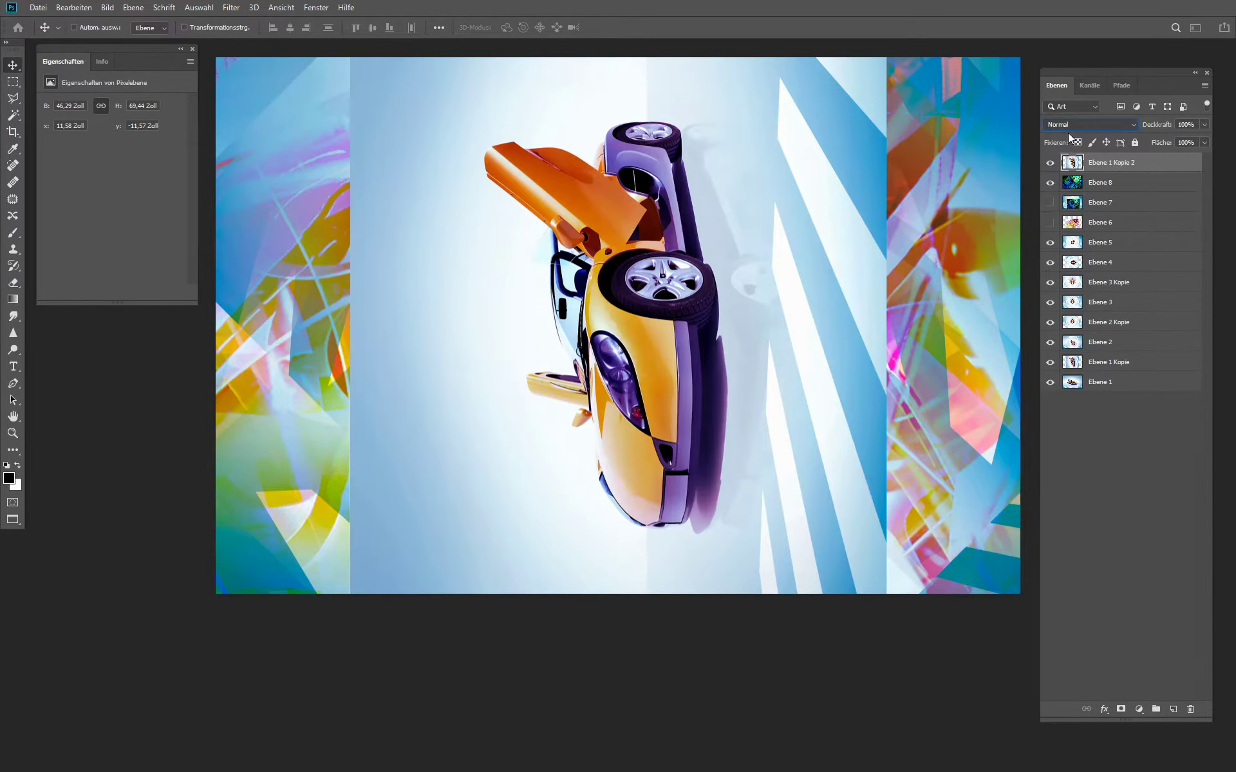
Step: Copy an area of about 6 × 6.6 Zoll on the car's orange door to a new layer and hide Ebene 1 Kopie 2
{"action": "left_click", "coordinate": [13, 82]}
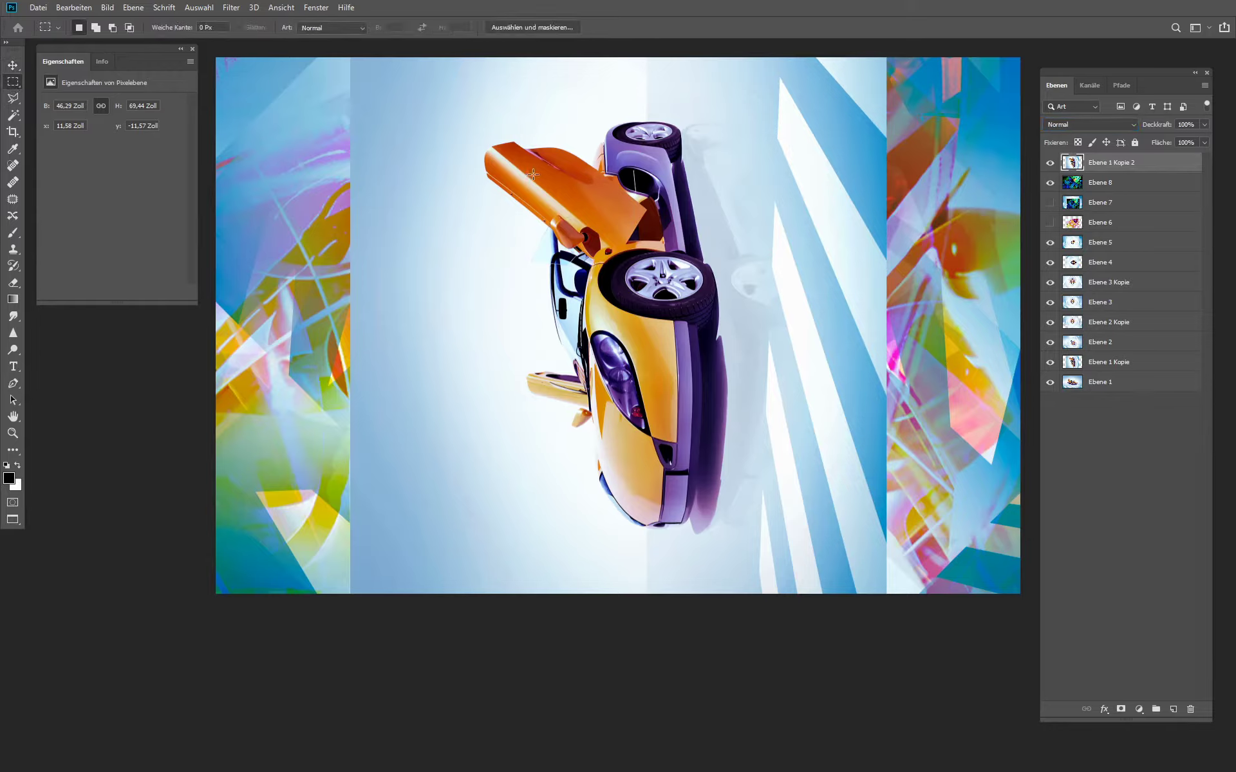
{"action": "left_click_drag", "start_coordinate": [552, 177], "coordinate": [620, 254]}
{"action": "right_click", "coordinate": [587, 226]}
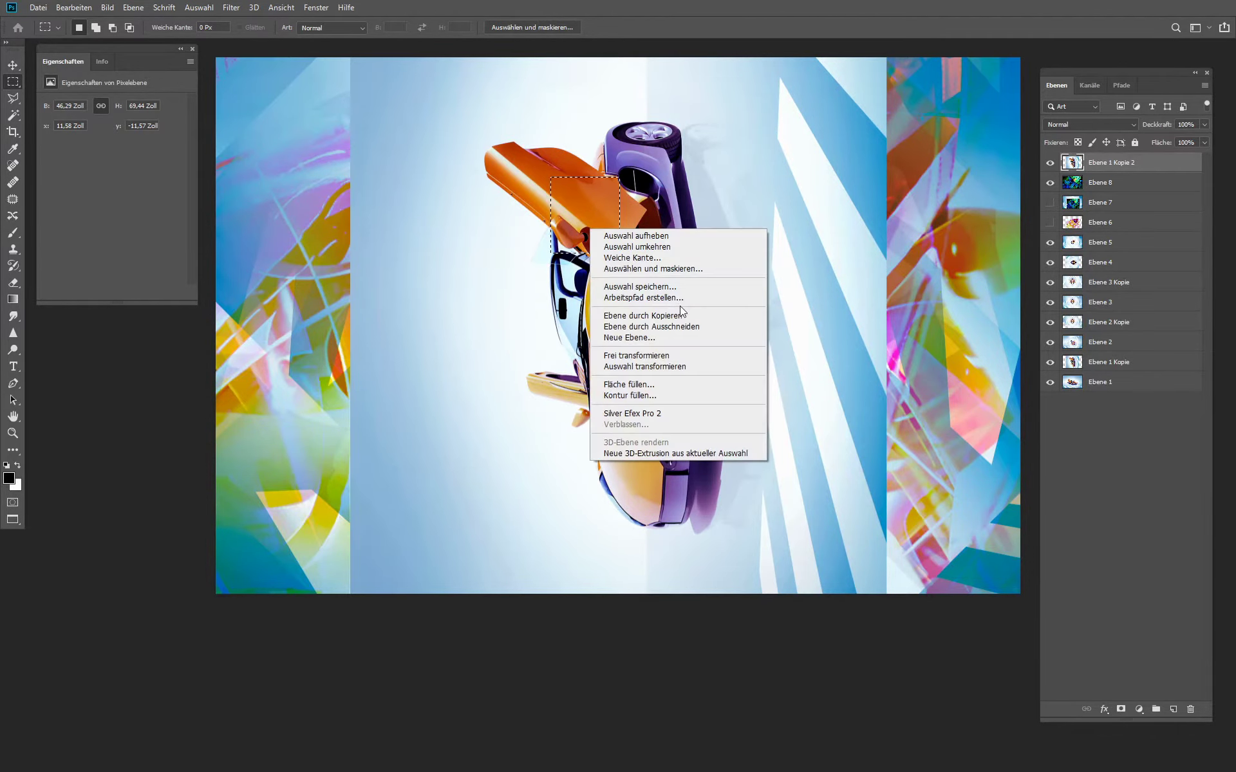
{"action": "left_click", "coordinate": [685, 315]}
{"action": "left_click", "coordinate": [1050, 184]}
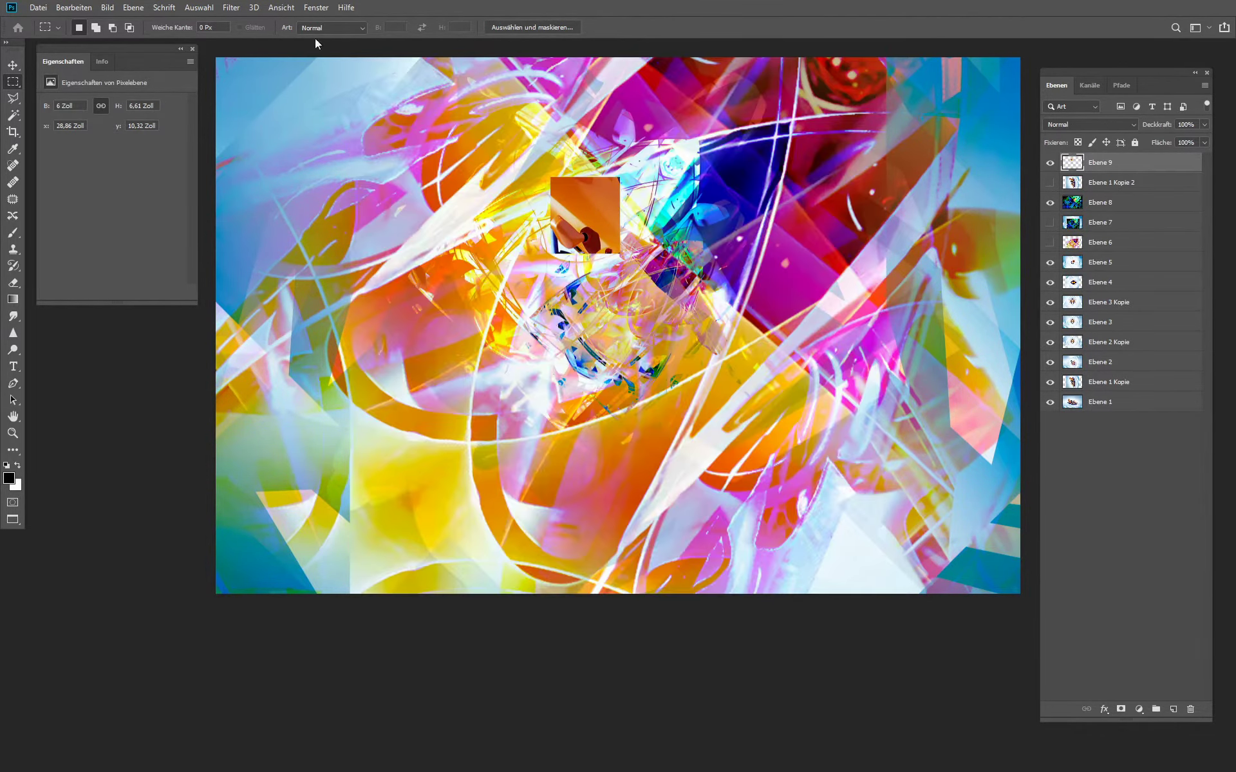
Step: Scale the orange door detail on Ebene 9 to about 710%, making it about 42.6 × 46.9 Zoll
{"action": "left_click", "coordinate": [74, 7]}
{"action": "mouse_move", "coordinate": [183, 309]}
{"action": "left_click", "coordinate": [323, 322]}
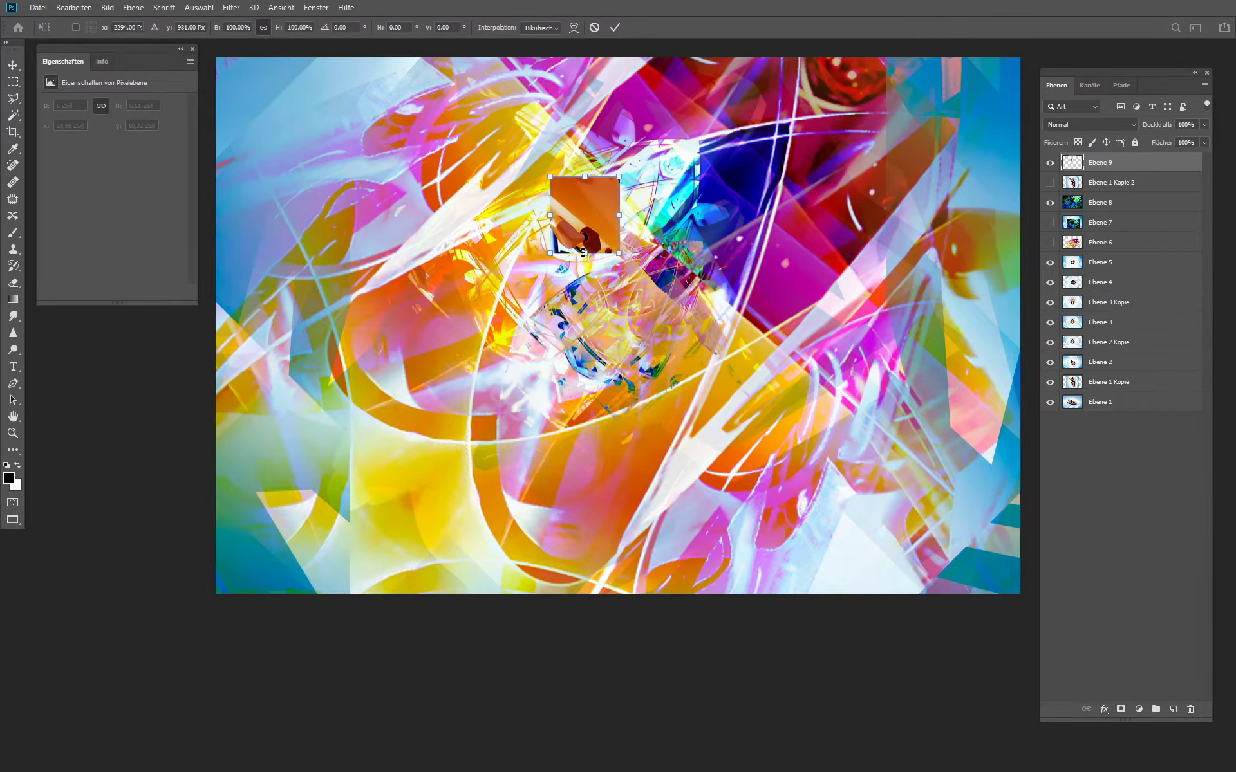
{"action": "left_click_drag", "start_coordinate": [583, 253], "coordinate": [708, 547]}
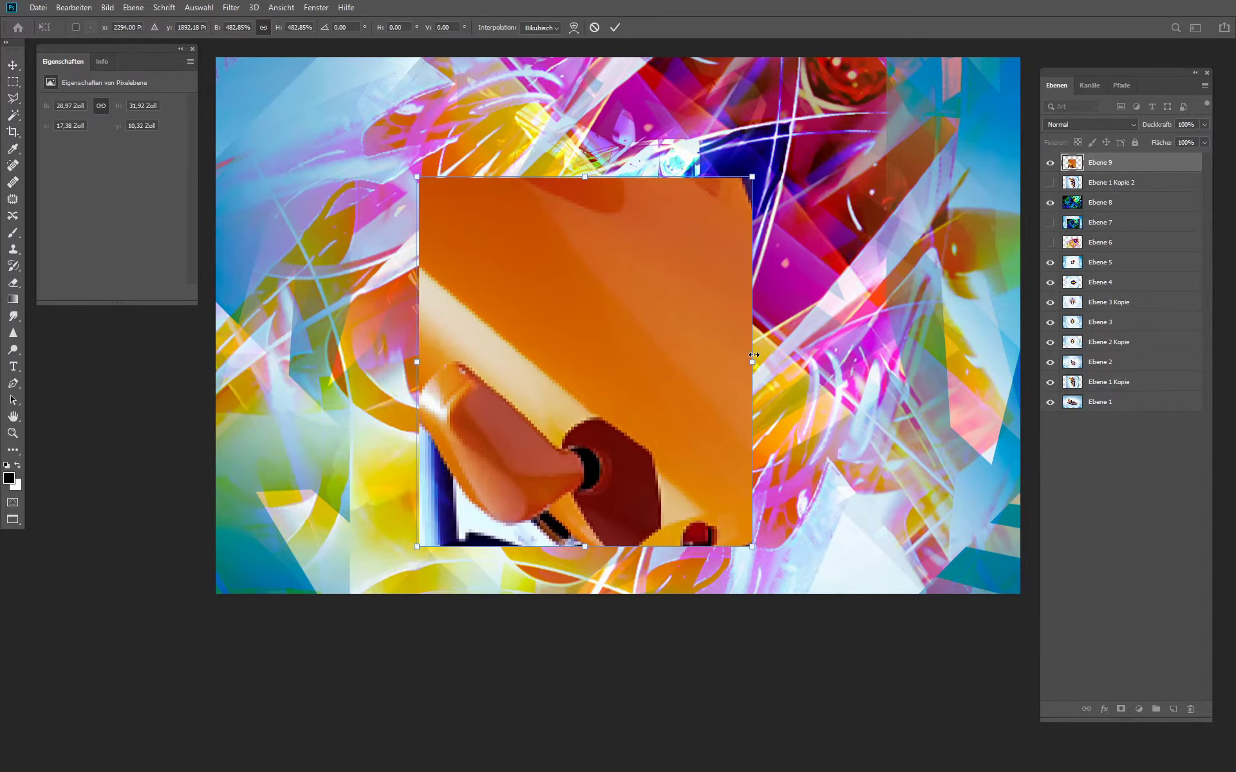
{"action": "left_click_drag", "start_coordinate": [749, 364], "coordinate": [903, 393]}
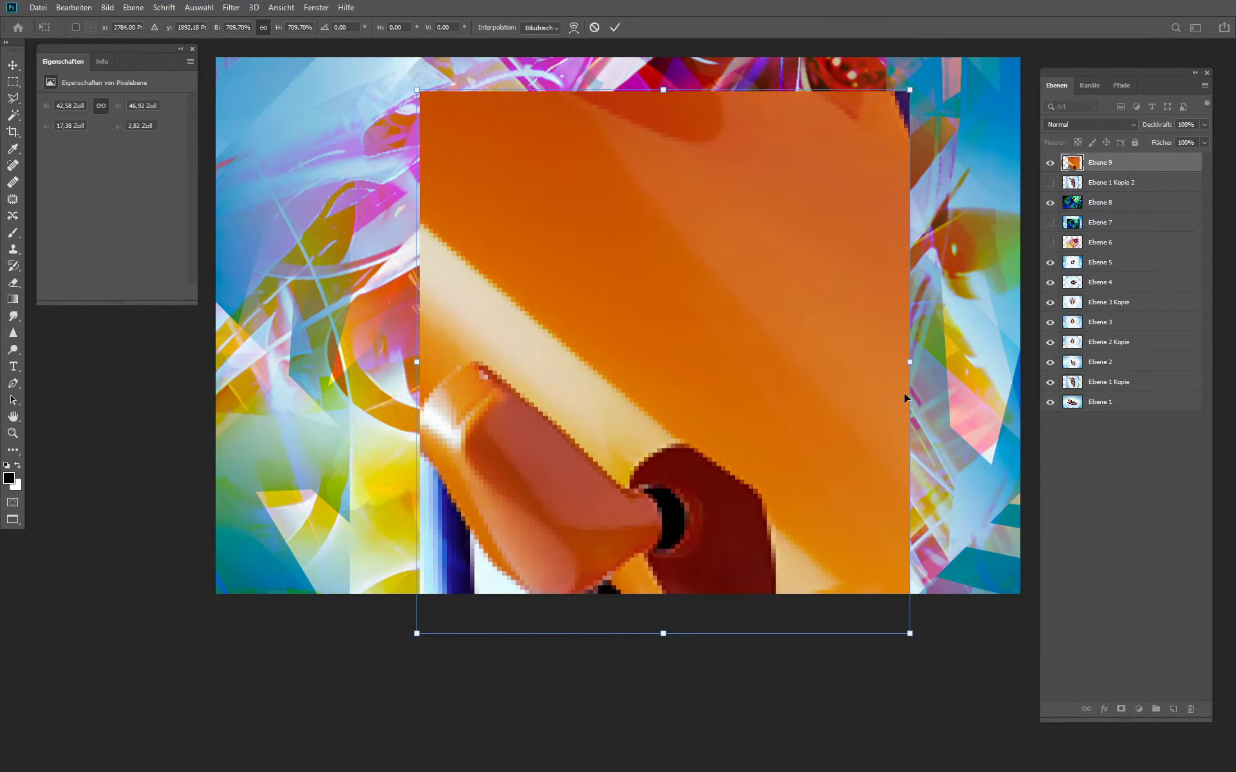
{"action": "key", "text": "Return"}
Step: Apply the scaling of the orange door detail and set Ebene 9's blend mode to Farbig nachbelichten
{"action": "key", "text": "m"}
{"action": "left_click", "coordinate": [1060, 124]}
{"action": "left_click", "coordinate": [1059, 125]}
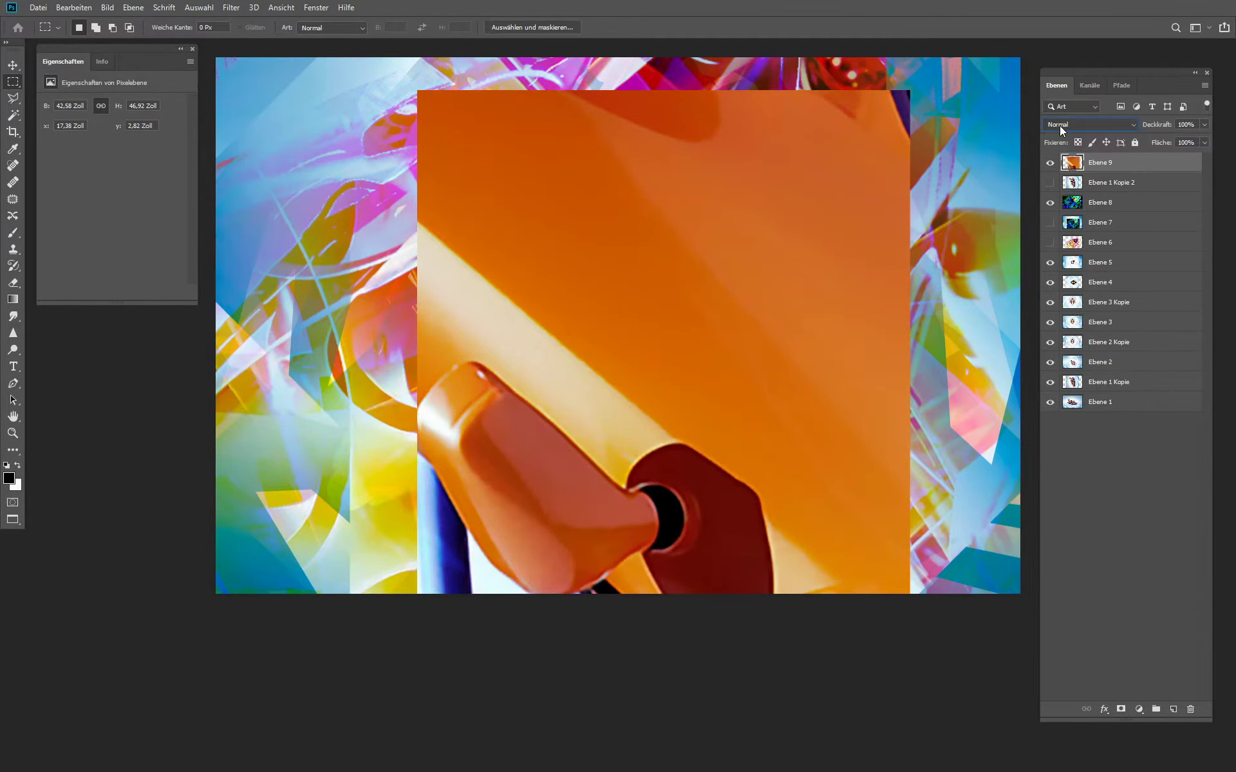
{"action": "scroll", "coordinate": [1060, 125], "scroll_direction": "down", "scroll_amount": 4}
{"action": "scroll", "coordinate": [1059, 126], "scroll_direction": "up", "scroll_amount": 2}
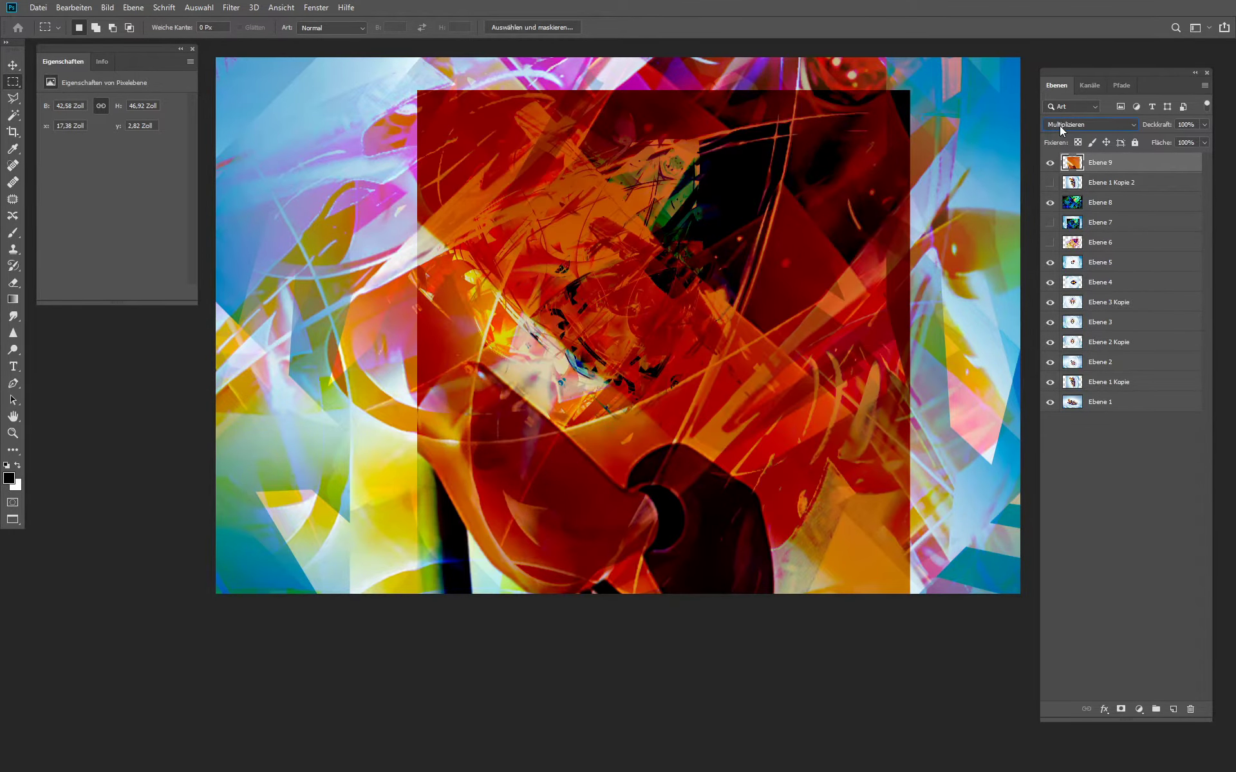
{"action": "scroll", "coordinate": [1059, 126], "scroll_direction": "down", "scroll_amount": 2}
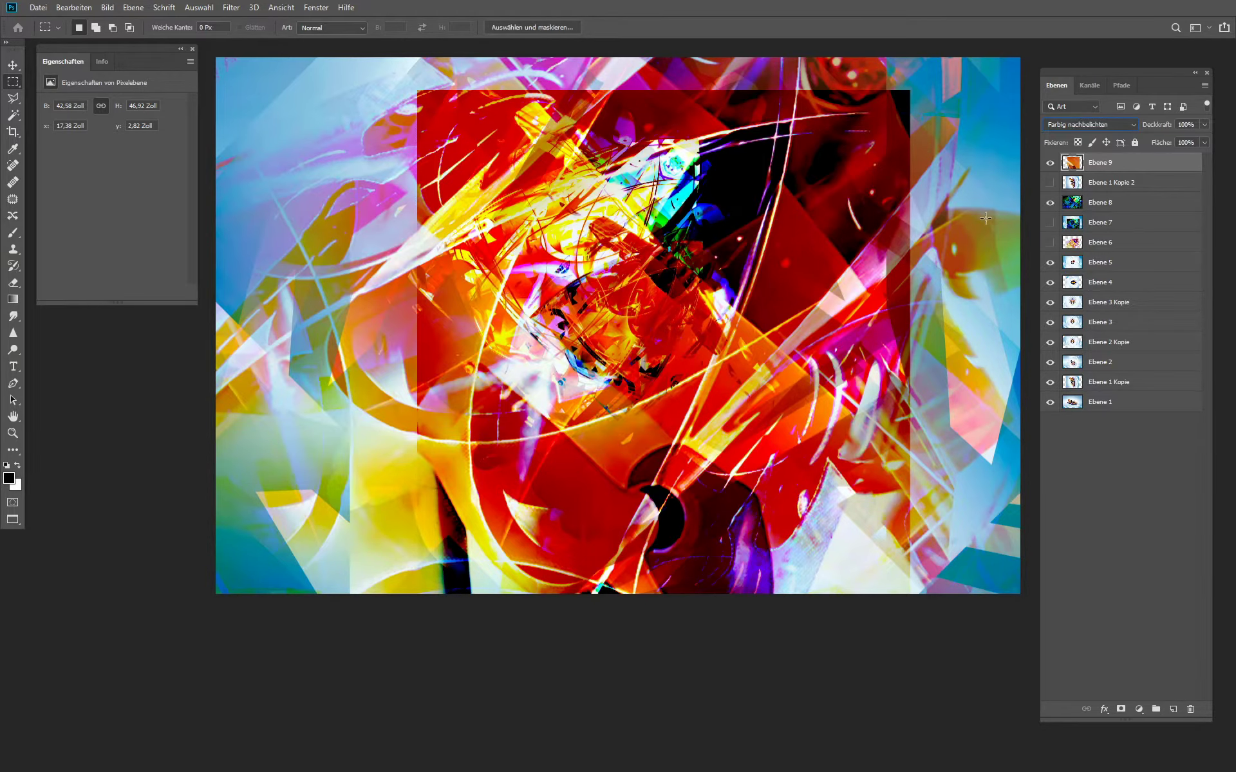
Step: Compare the composition with and without Ebene 8 and Ebene 9 by toggling each layer's visibility
{"action": "left_click", "coordinate": [1051, 202]}
{"action": "left_click", "coordinate": [1050, 202]}
{"action": "left_click", "coordinate": [1050, 202]}
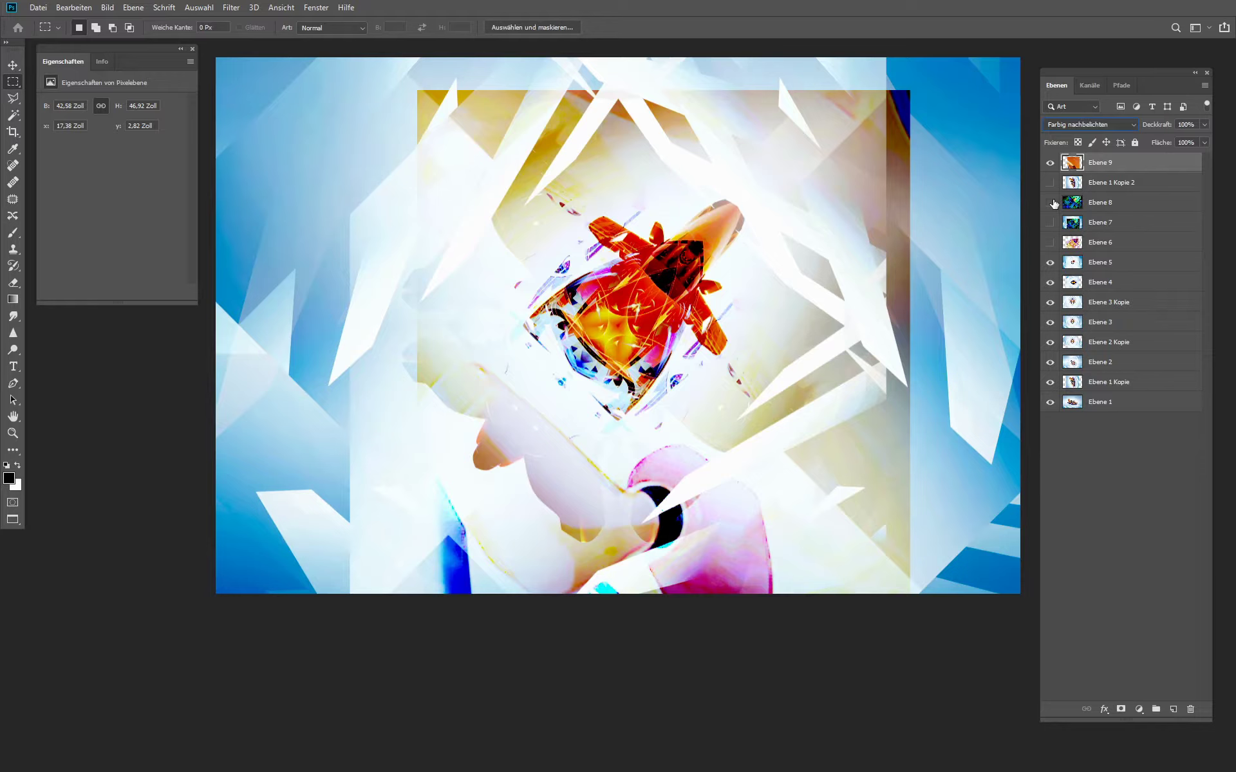
{"action": "left_click", "coordinate": [1051, 202]}
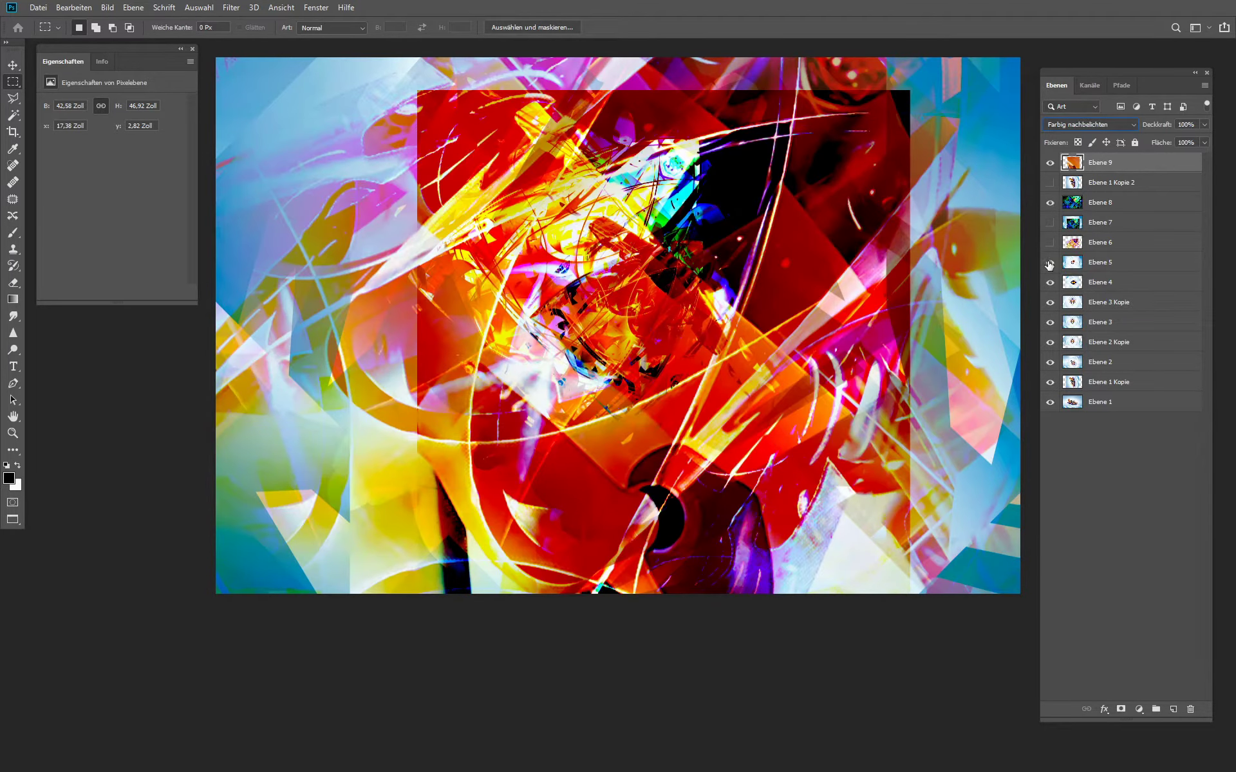
{"action": "left_click", "coordinate": [1050, 163]}
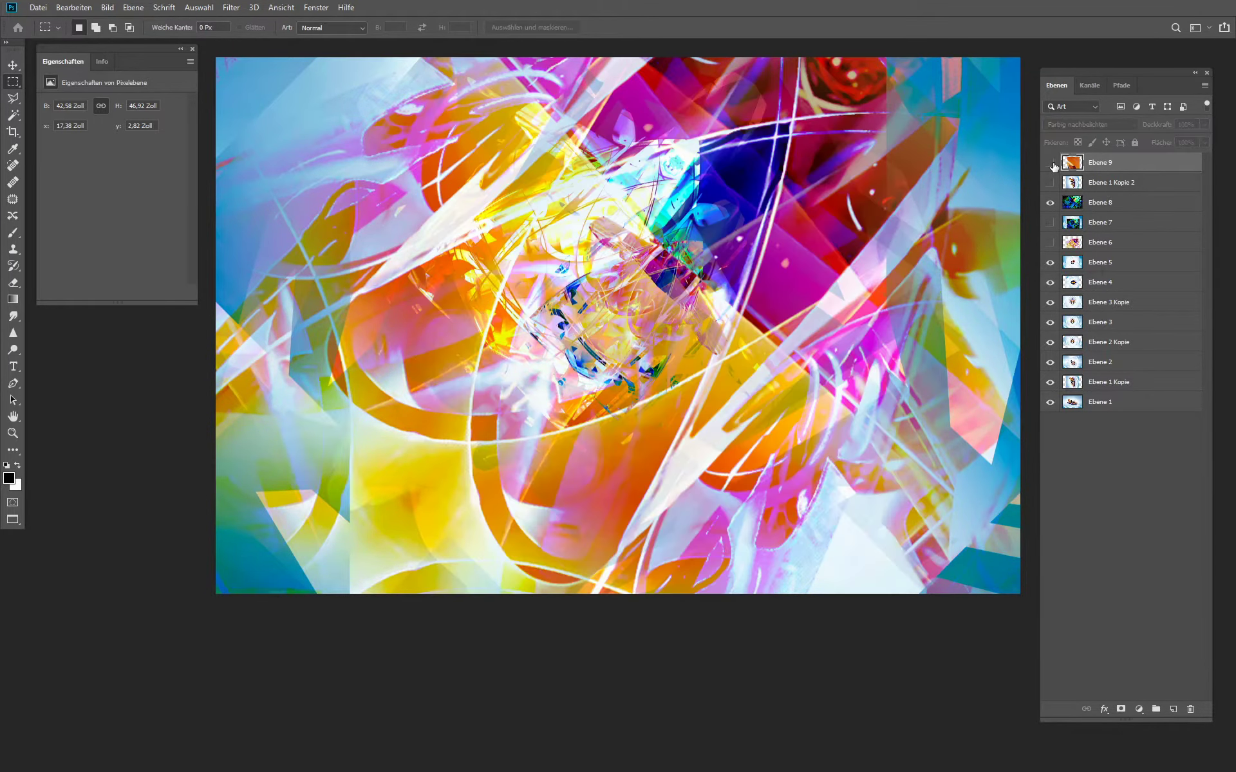
{"action": "left_click", "coordinate": [1051, 165]}
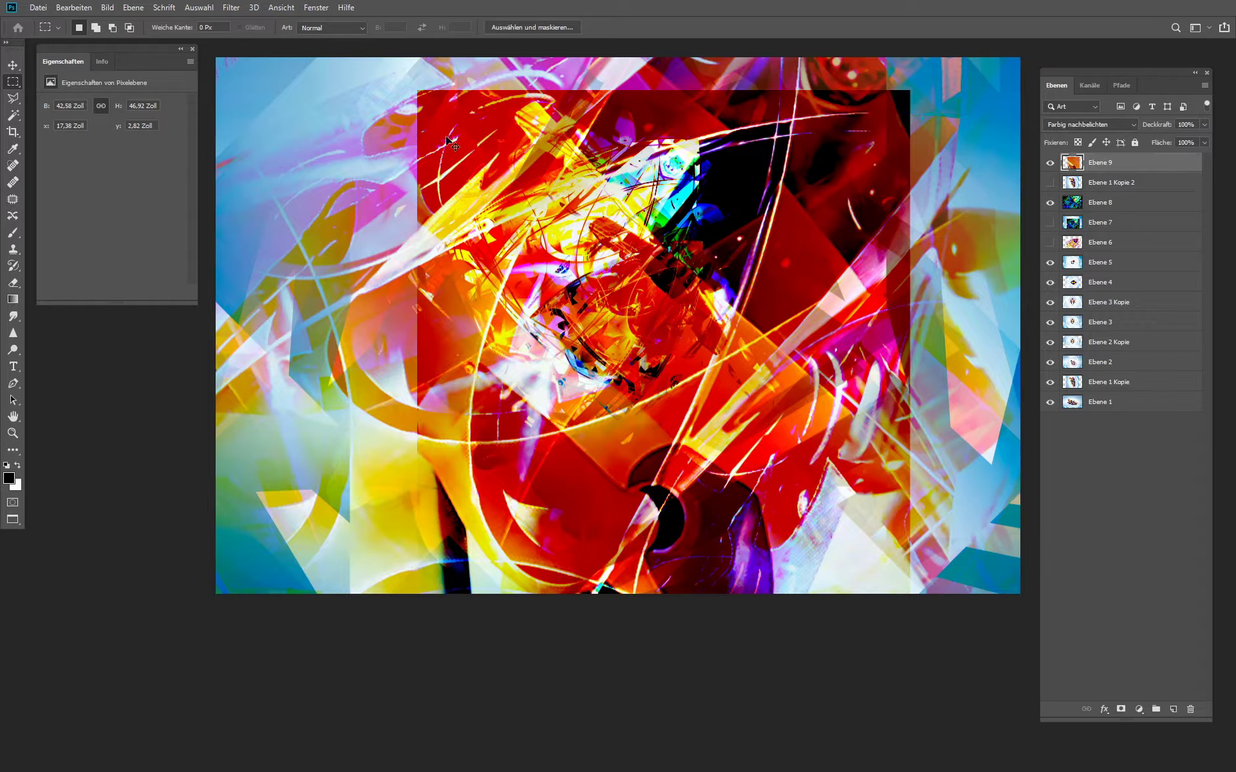
Step: Stamp all visible layers into a new layer and copy its area of about 42.2 × 43.1 Zoll over the orange detail to another layer
{"action": "key", "text": "alt"}
{"action": "key", "text": "ctrl+shift+alt+e"}
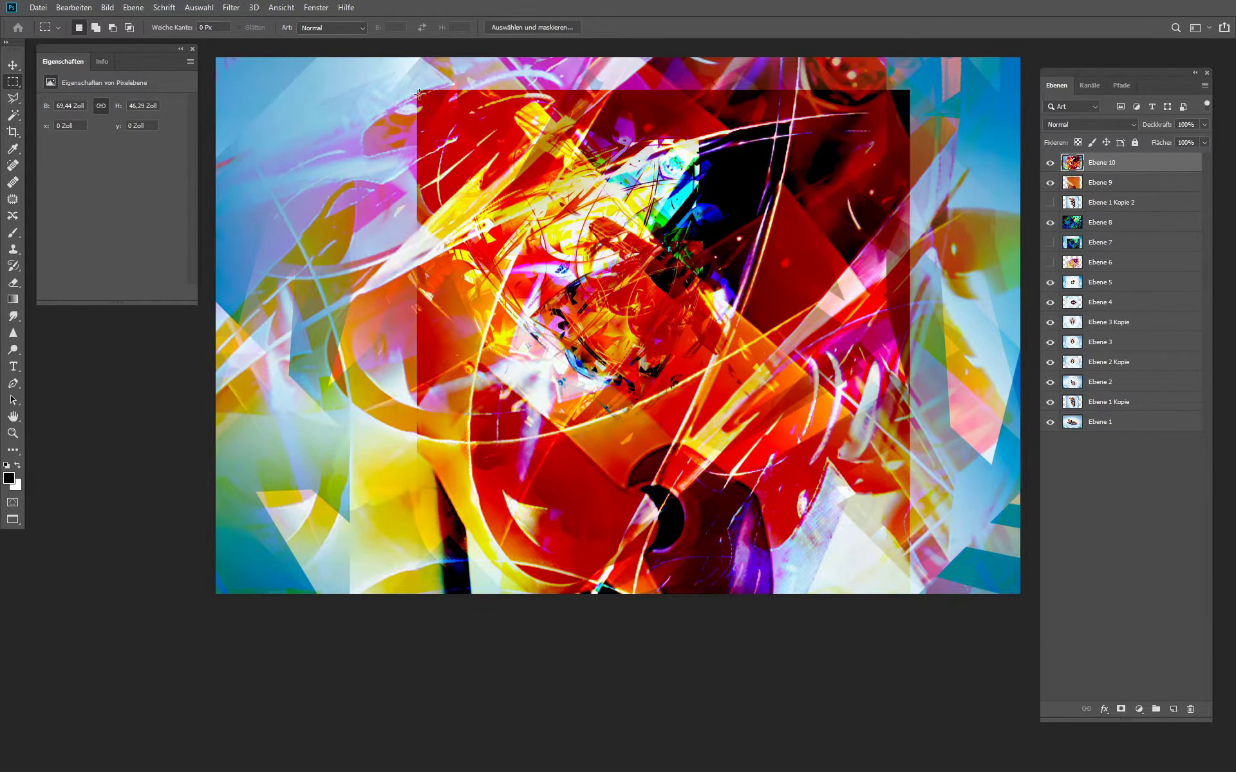
{"action": "left_click_drag", "start_coordinate": [419, 94], "coordinate": [907, 604]}
{"action": "right_click", "coordinate": [756, 443]}
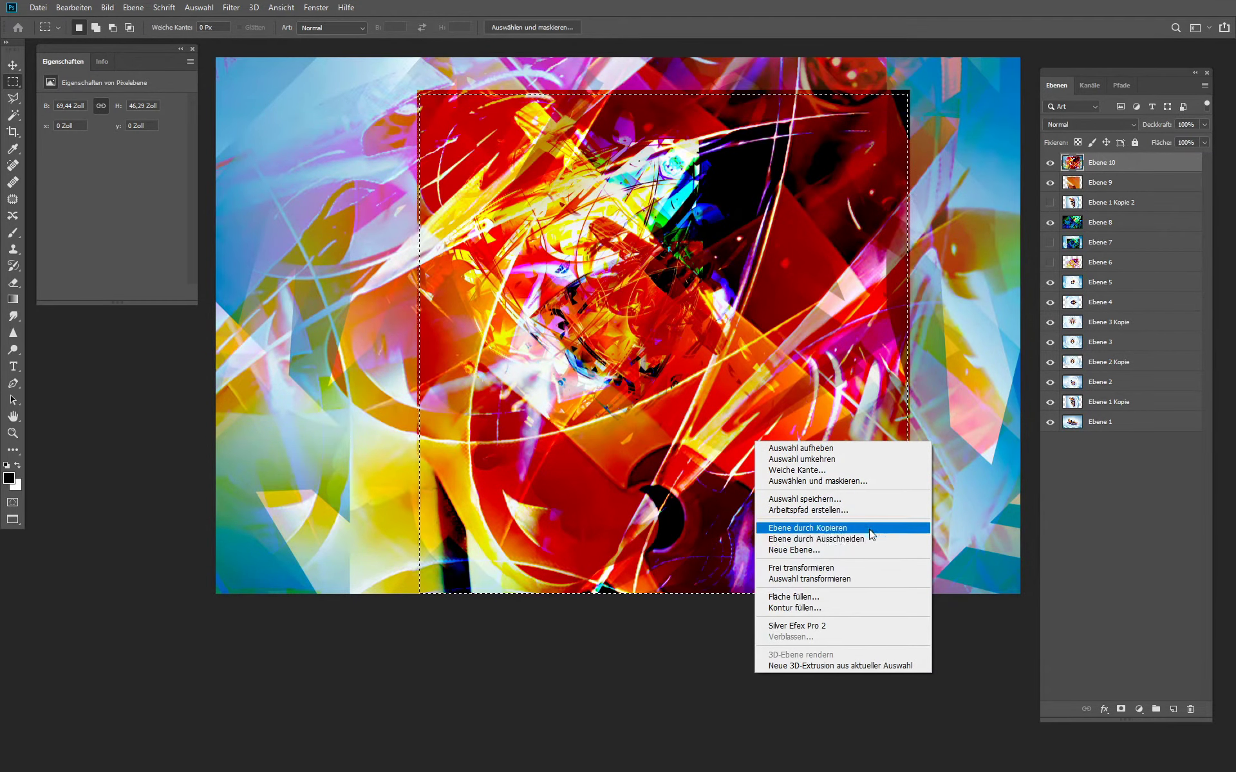
{"action": "left_click", "coordinate": [872, 535]}
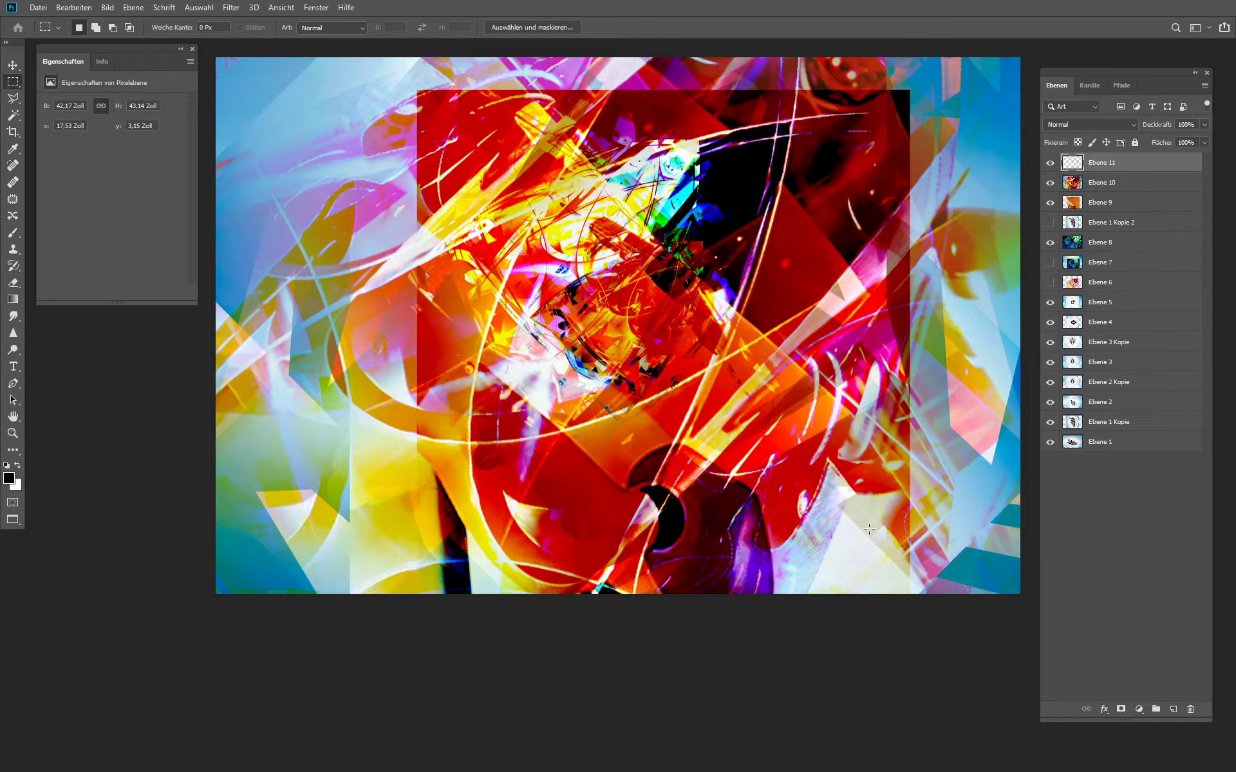
Step: Scale Ebene 11 to about 174% width and 148% height, about 73.5 × 63.9 Zoll, so it covers the whole canvas
{"action": "left_click", "coordinate": [73, 7]}
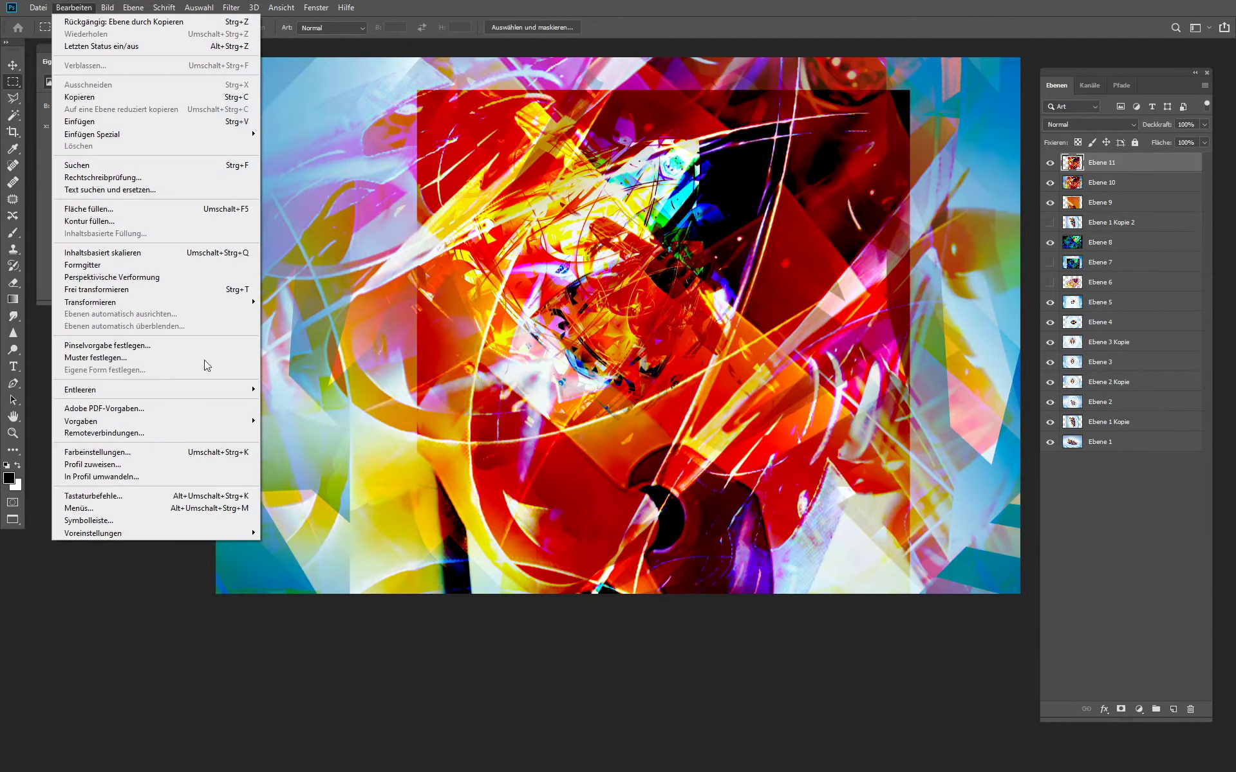
{"action": "mouse_move", "coordinate": [193, 302]}
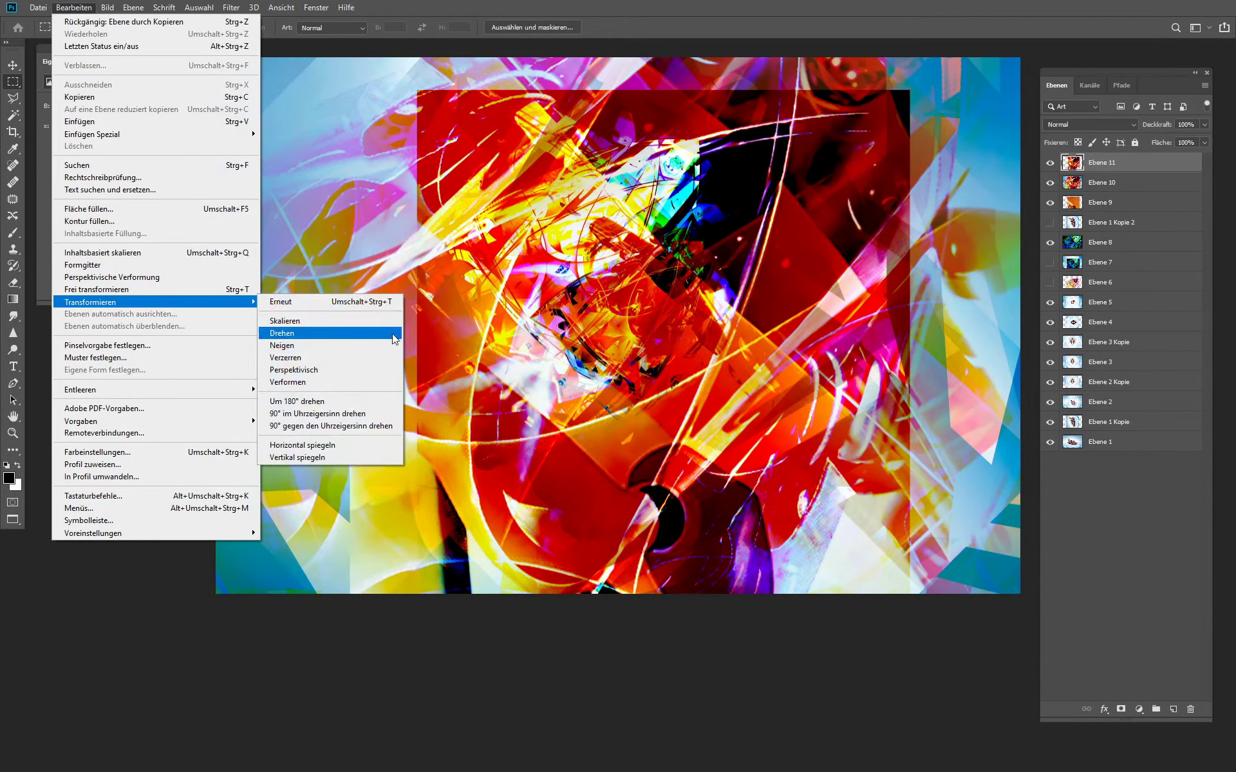
{"action": "left_click", "coordinate": [290, 320]}
{"action": "left_click_drag", "start_coordinate": [417, 344], "coordinate": [182, 343]}
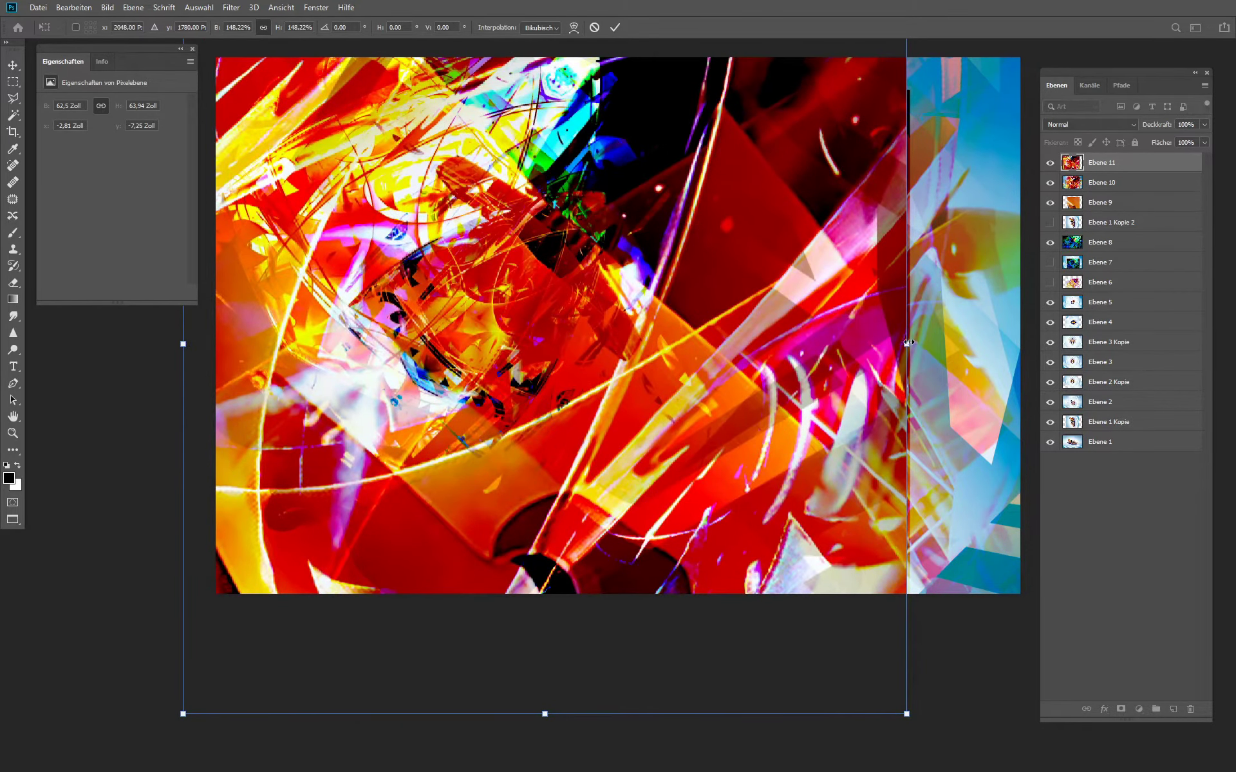
{"action": "left_click_drag", "start_coordinate": [907, 343], "coordinate": [1035, 365]}
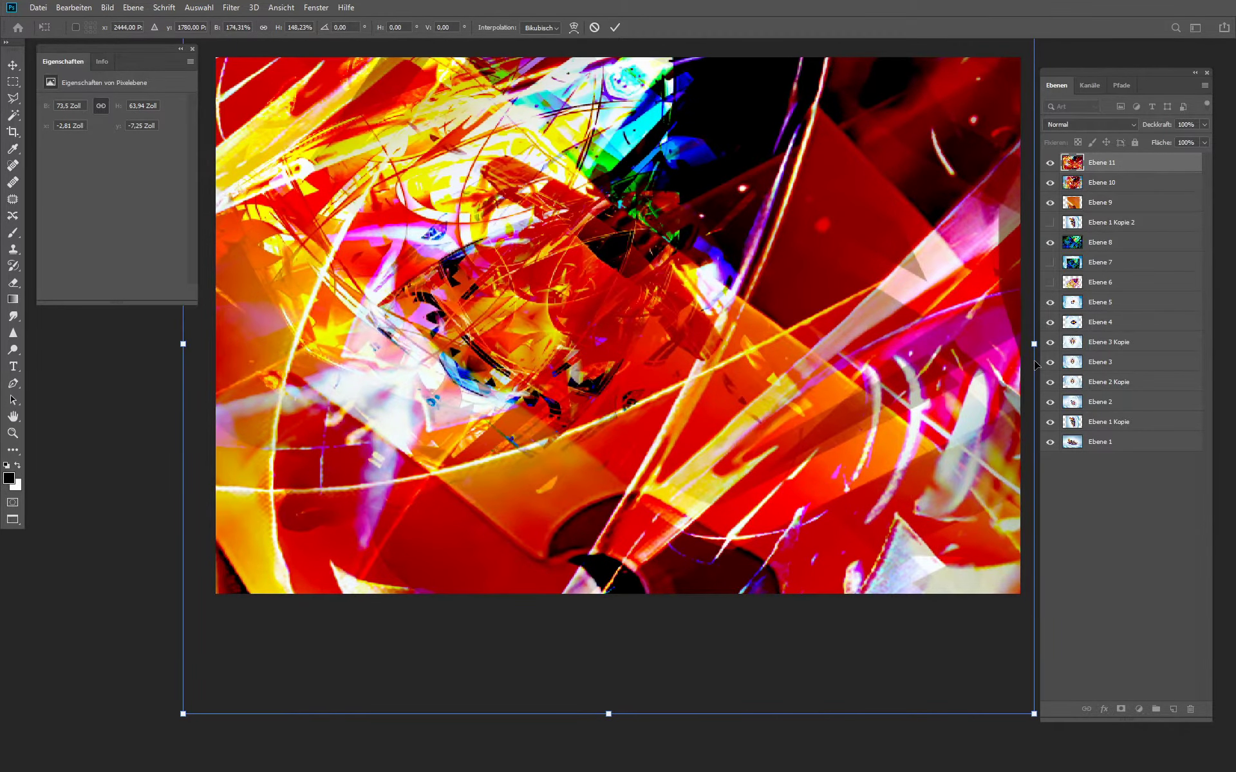
{"action": "key", "text": "Return"}
{"action": "key", "text": "m"}
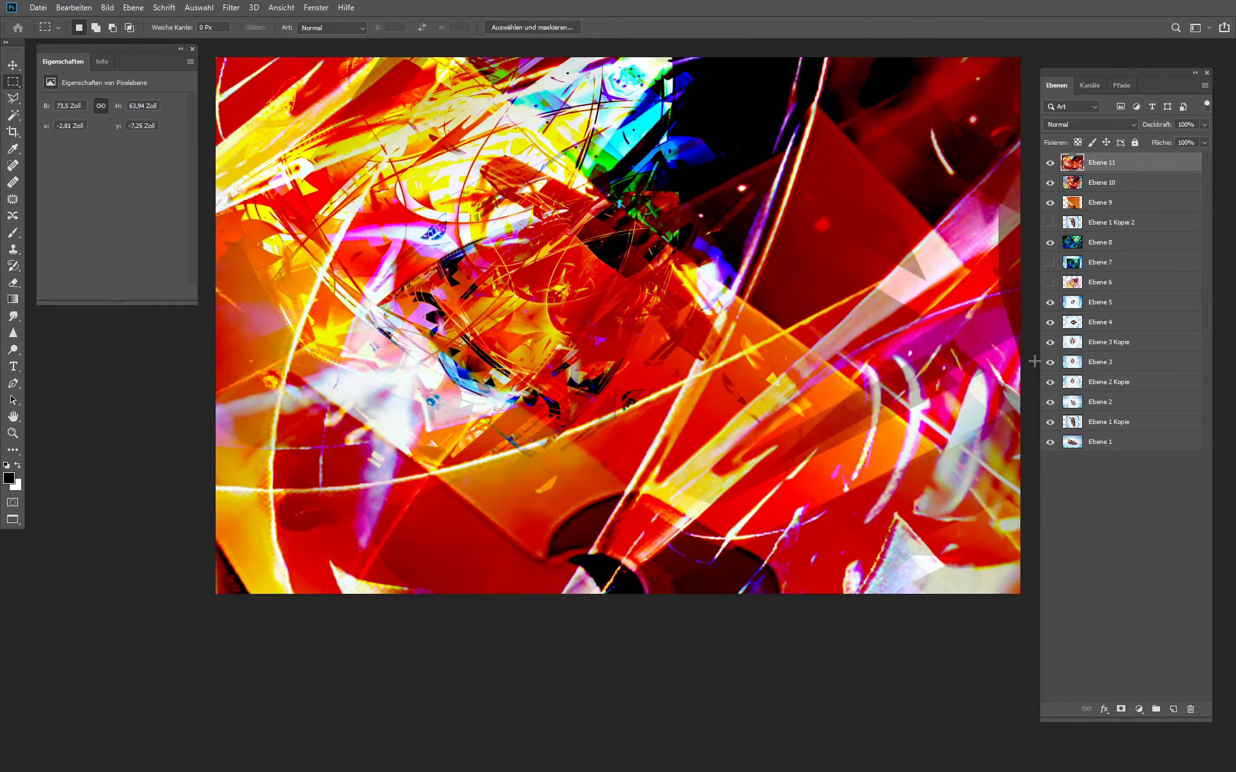
Step: Try out different blend modes on Ebene 11 and set it to Dunklere Farbe
{"action": "scroll", "coordinate": [1034, 361], "scroll_direction": "up", "scroll_amount": 2}
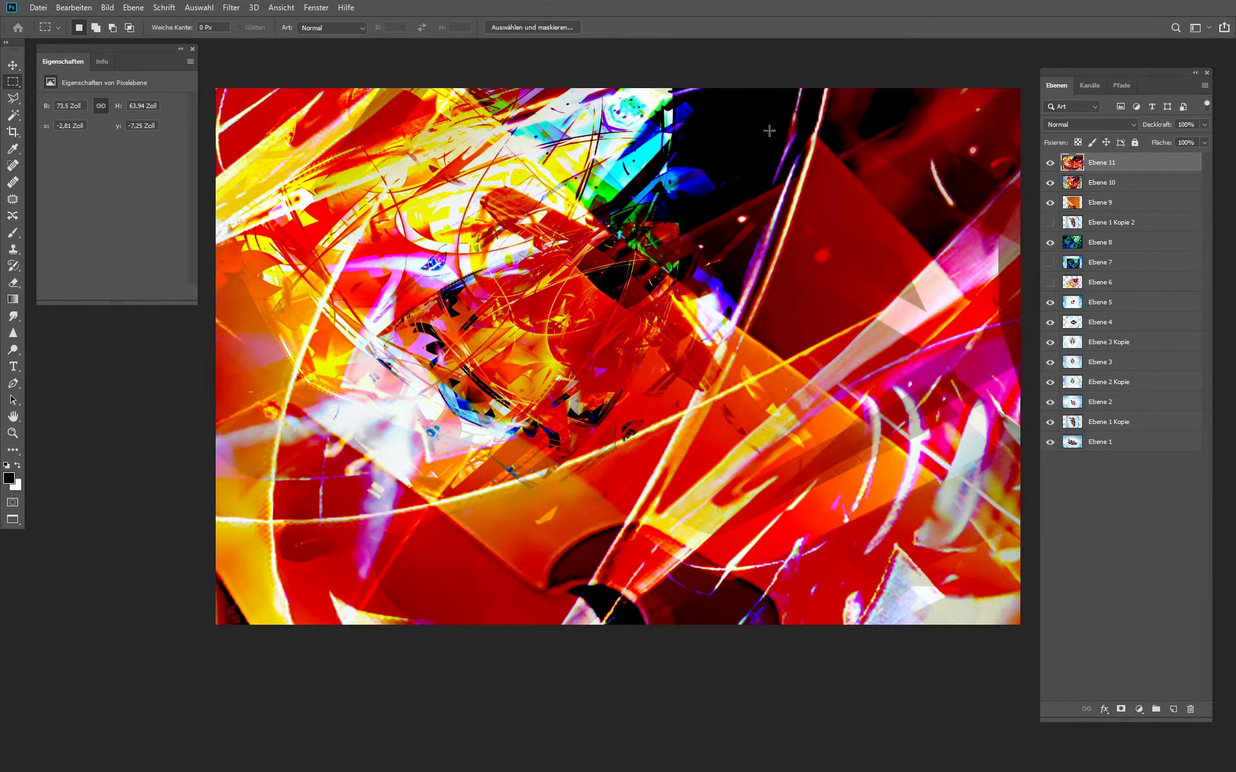
{"action": "left_click", "coordinate": [1057, 125]}
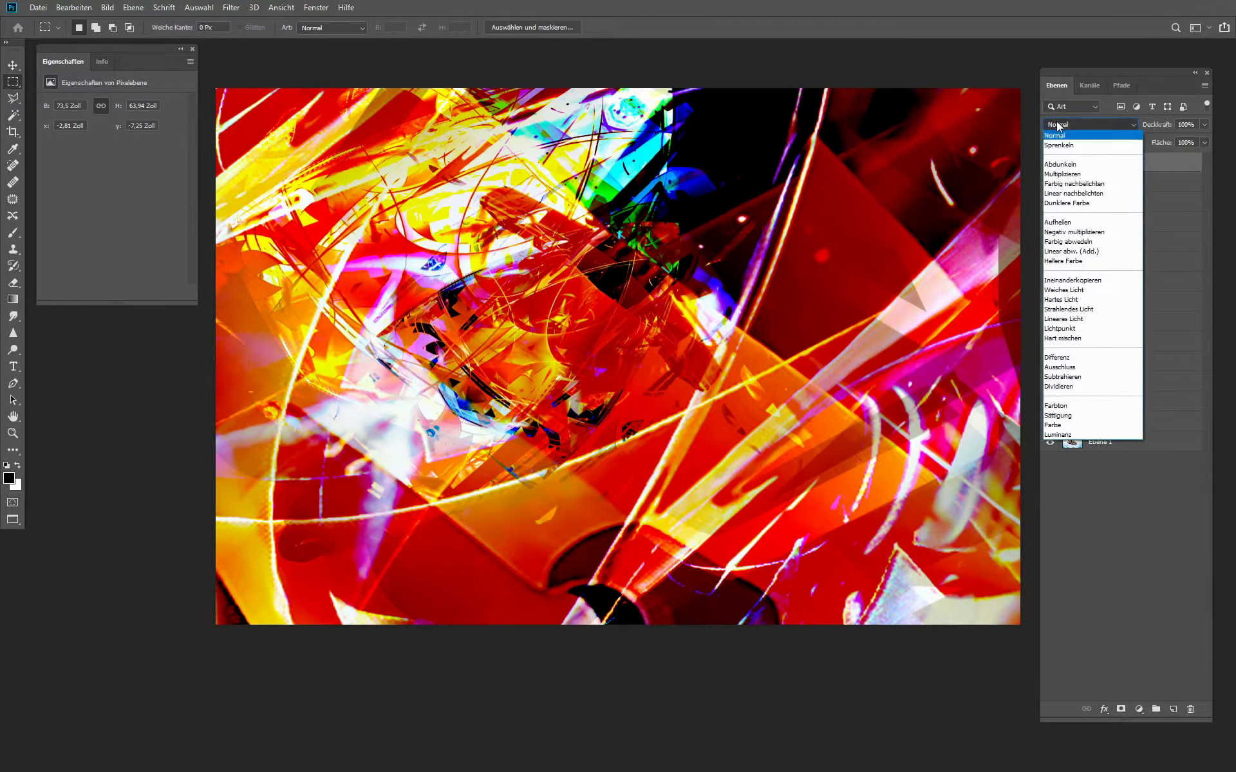
{"action": "left_click", "coordinate": [1058, 126]}
{"action": "scroll", "coordinate": [1059, 126], "scroll_direction": "down", "scroll_amount": 1}
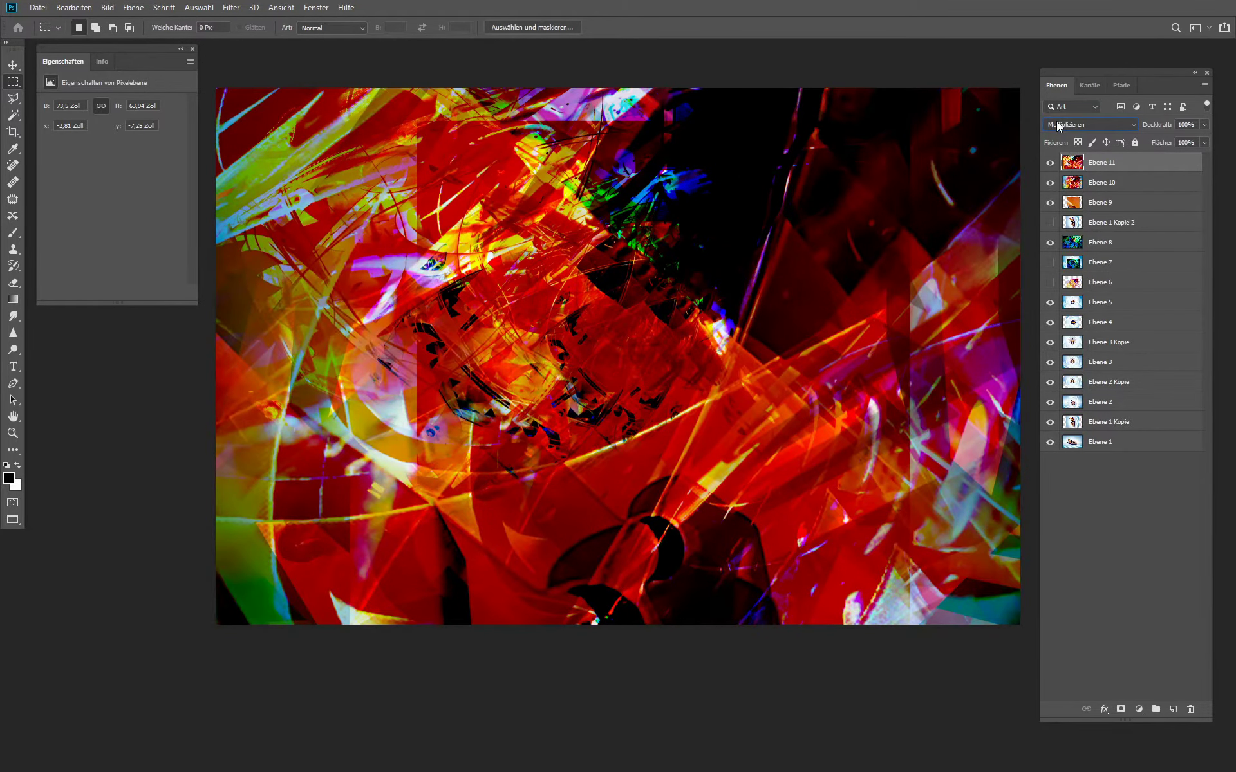
{"action": "scroll", "coordinate": [1058, 126], "scroll_direction": "down", "scroll_amount": 1}
{"action": "scroll", "coordinate": [1058, 126], "scroll_direction": "up", "scroll_amount": 1}
{"action": "scroll", "coordinate": [1059, 125], "scroll_direction": "down", "scroll_amount": 6}
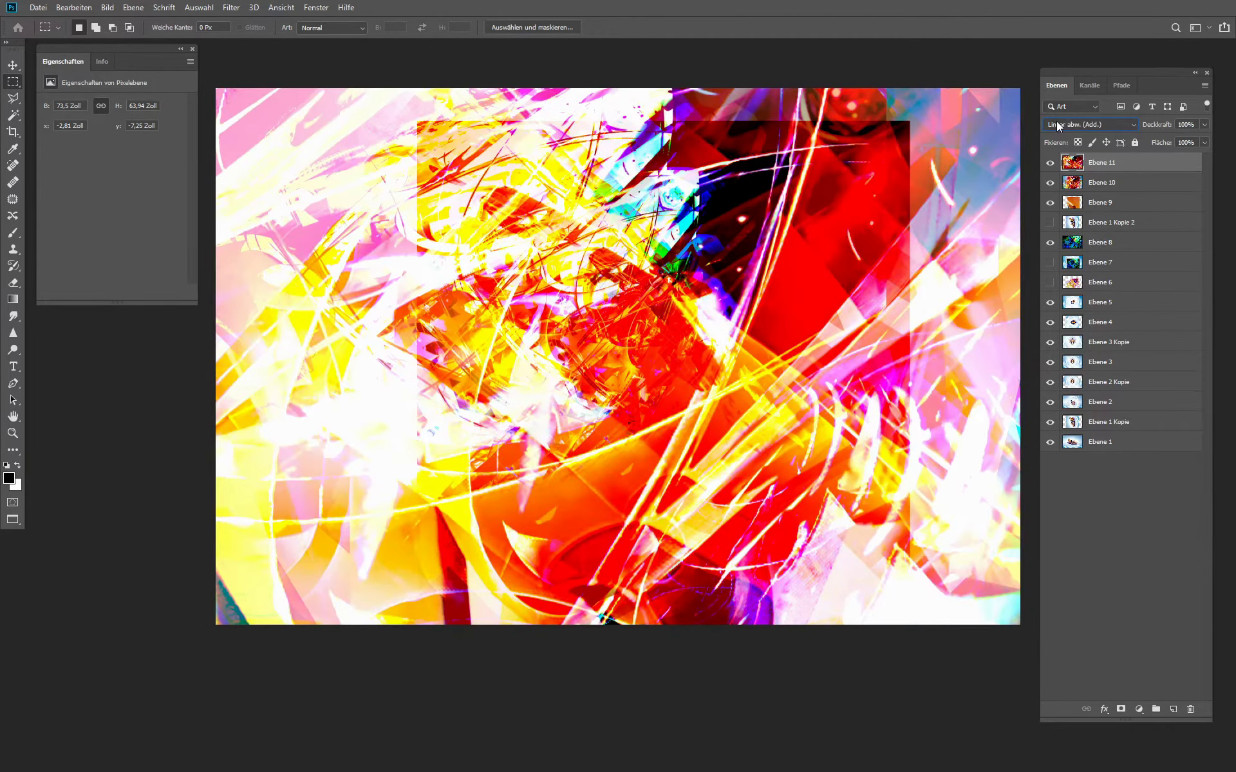
{"action": "scroll", "coordinate": [1058, 126], "scroll_direction": "down", "scroll_amount": 8}
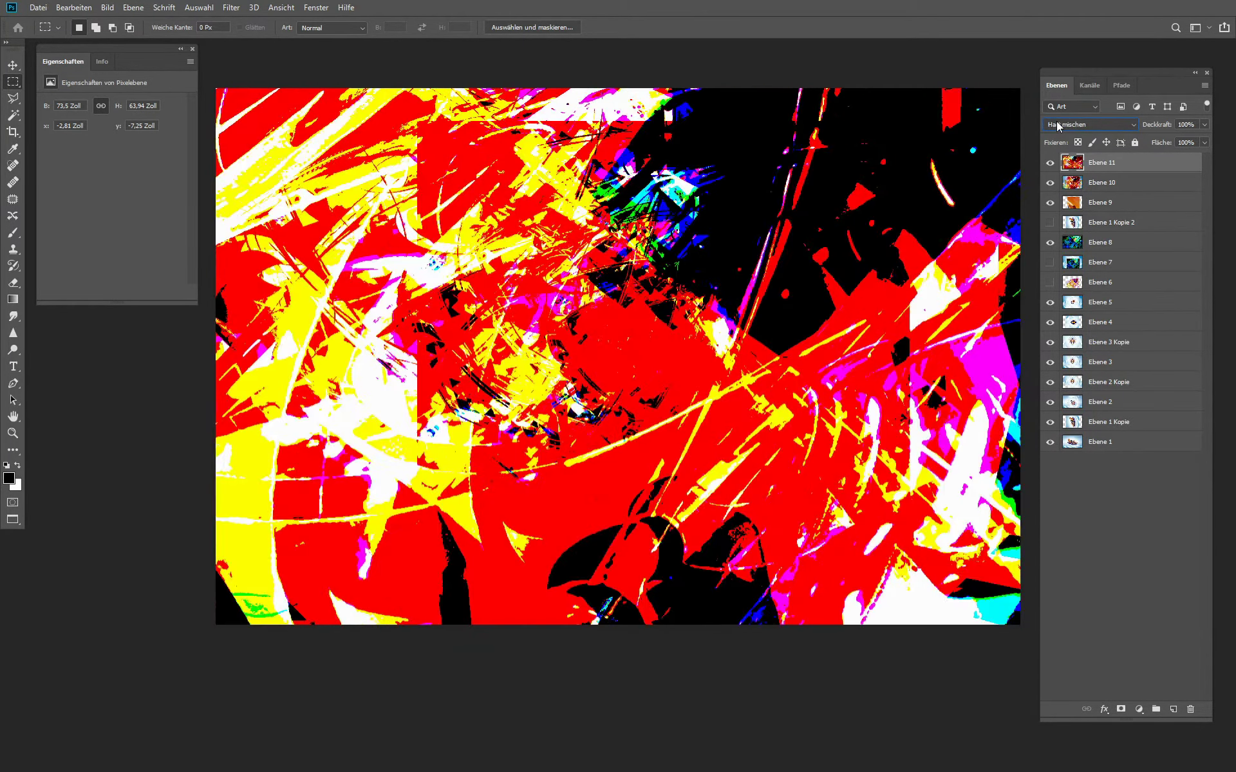
{"action": "scroll", "coordinate": [1059, 126], "scroll_direction": "down", "scroll_amount": 4}
{"action": "scroll", "coordinate": [1059, 126], "scroll_direction": "up", "scroll_amount": 3}
{"action": "scroll", "coordinate": [1058, 126], "scroll_direction": "down", "scroll_amount": 1}
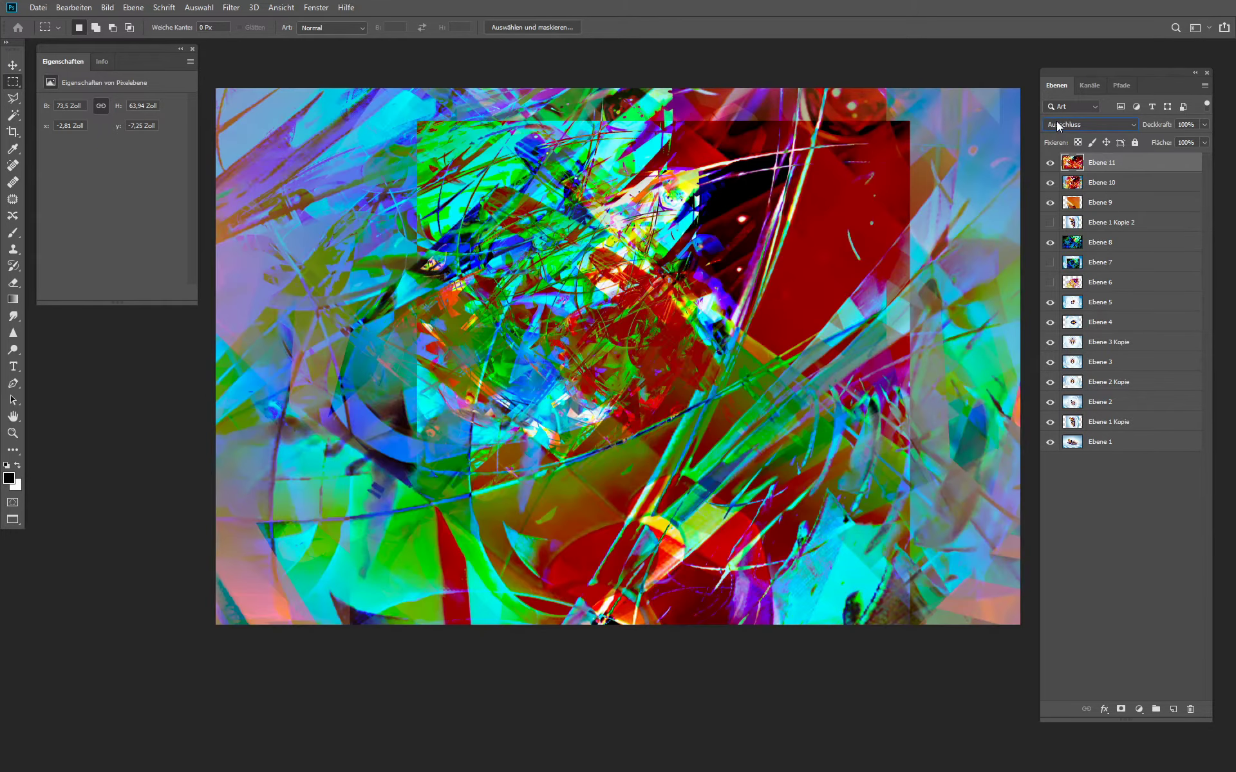
{"action": "scroll", "coordinate": [1058, 126], "scroll_direction": "down", "scroll_amount": 5}
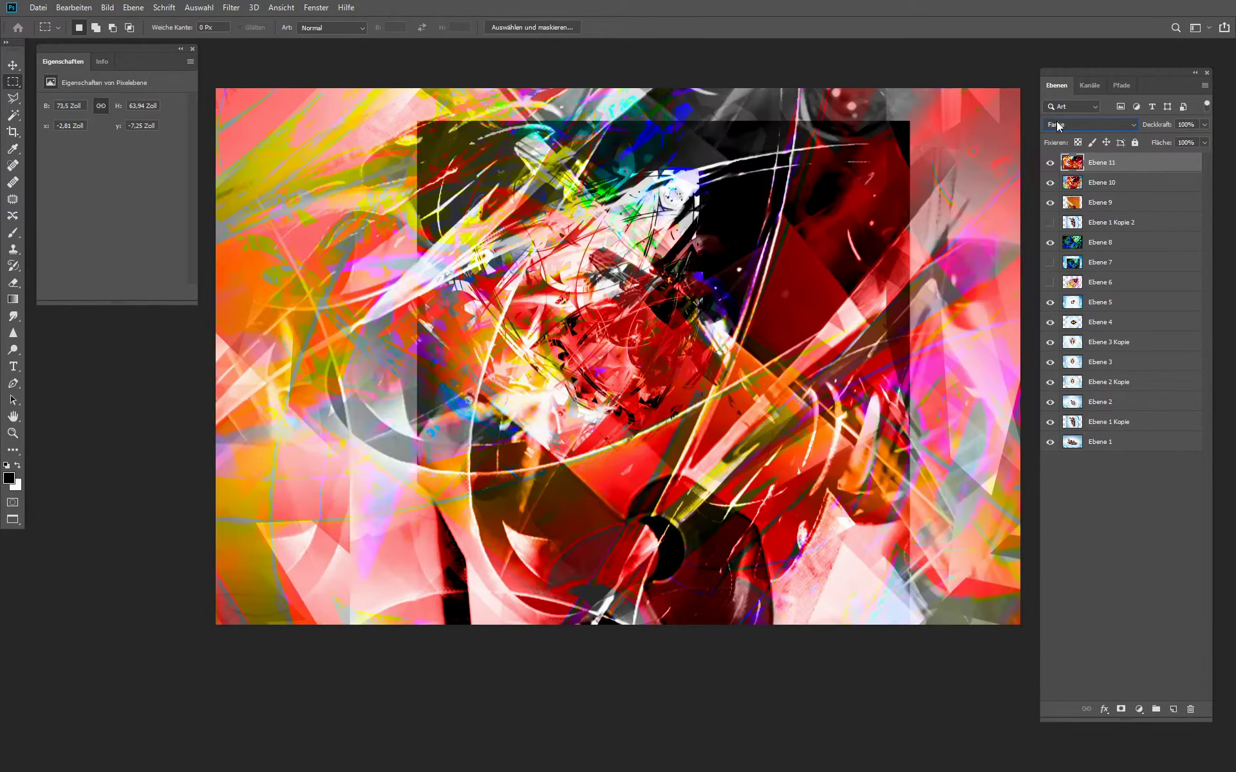
{"action": "scroll", "coordinate": [1059, 125], "scroll_direction": "down", "scroll_amount": 1}
{"action": "scroll", "coordinate": [1059, 126], "scroll_direction": "up", "scroll_amount": 6}
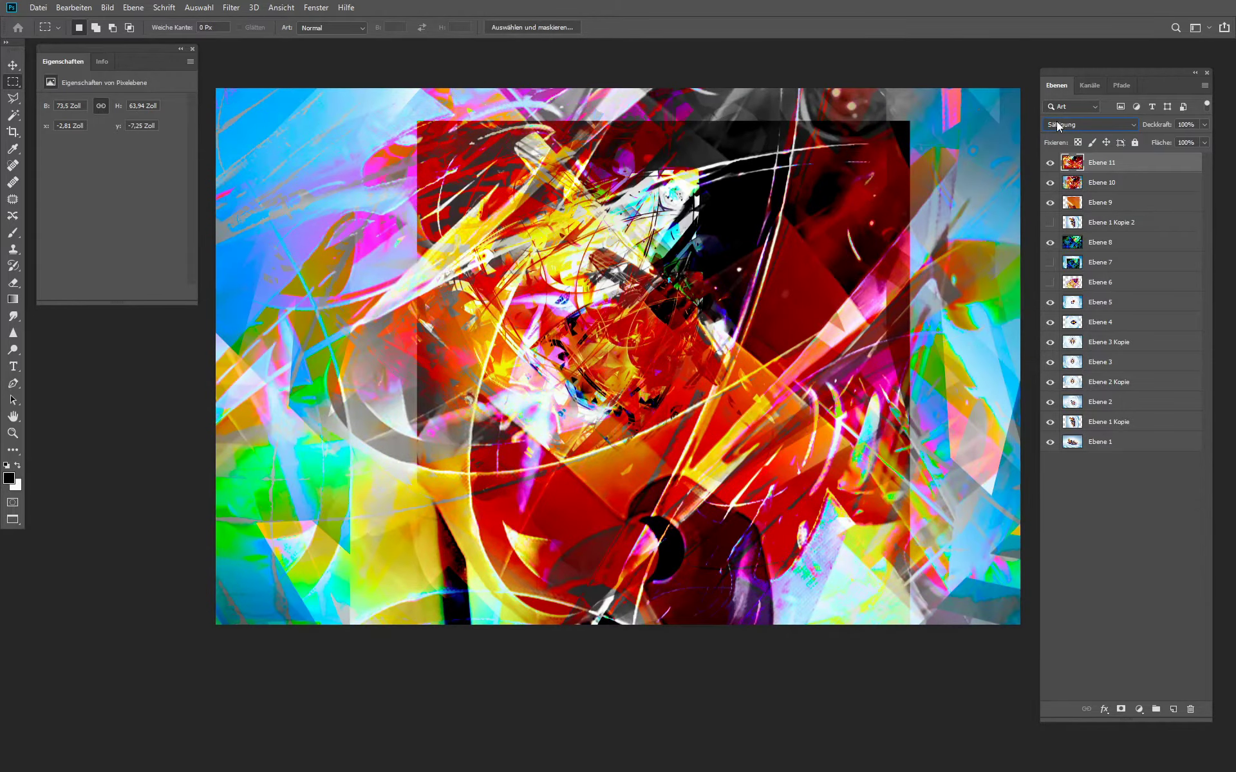
{"action": "scroll", "coordinate": [1059, 125], "scroll_direction": "up", "scroll_amount": 4}
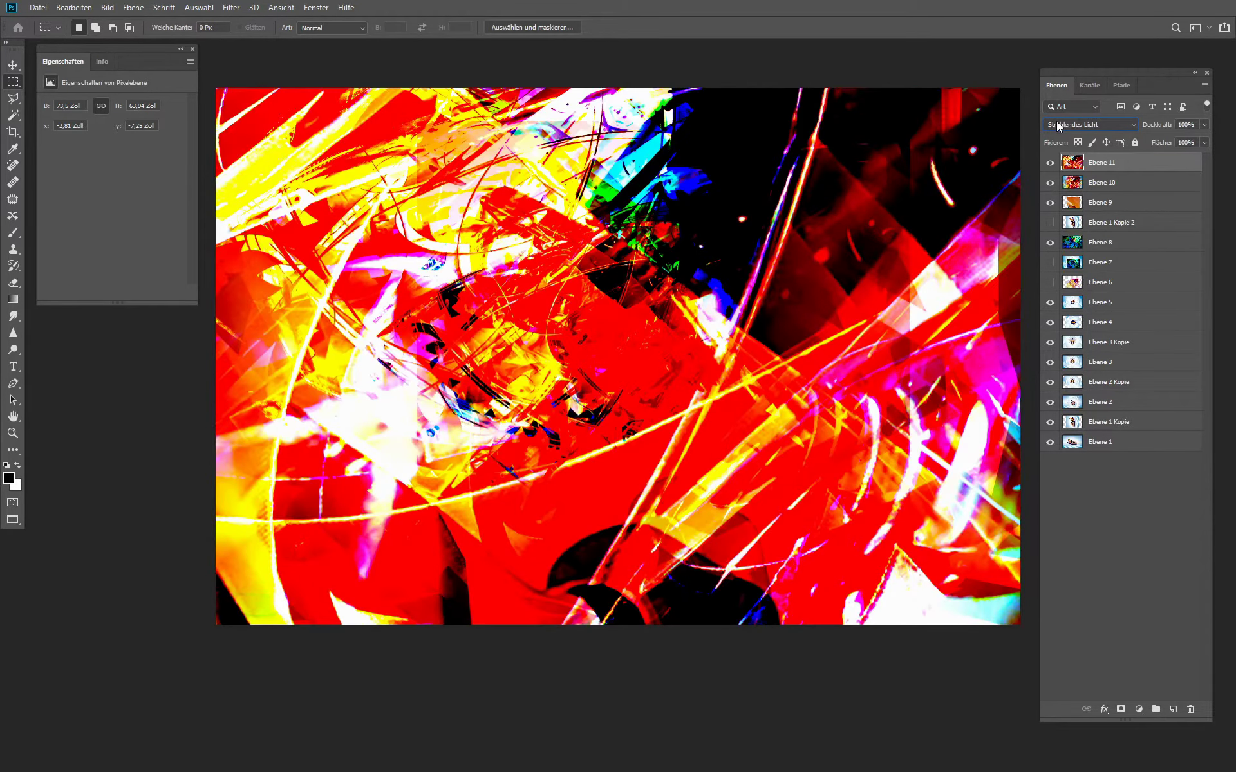
{"action": "scroll", "coordinate": [1059, 126], "scroll_direction": "up", "scroll_amount": 2}
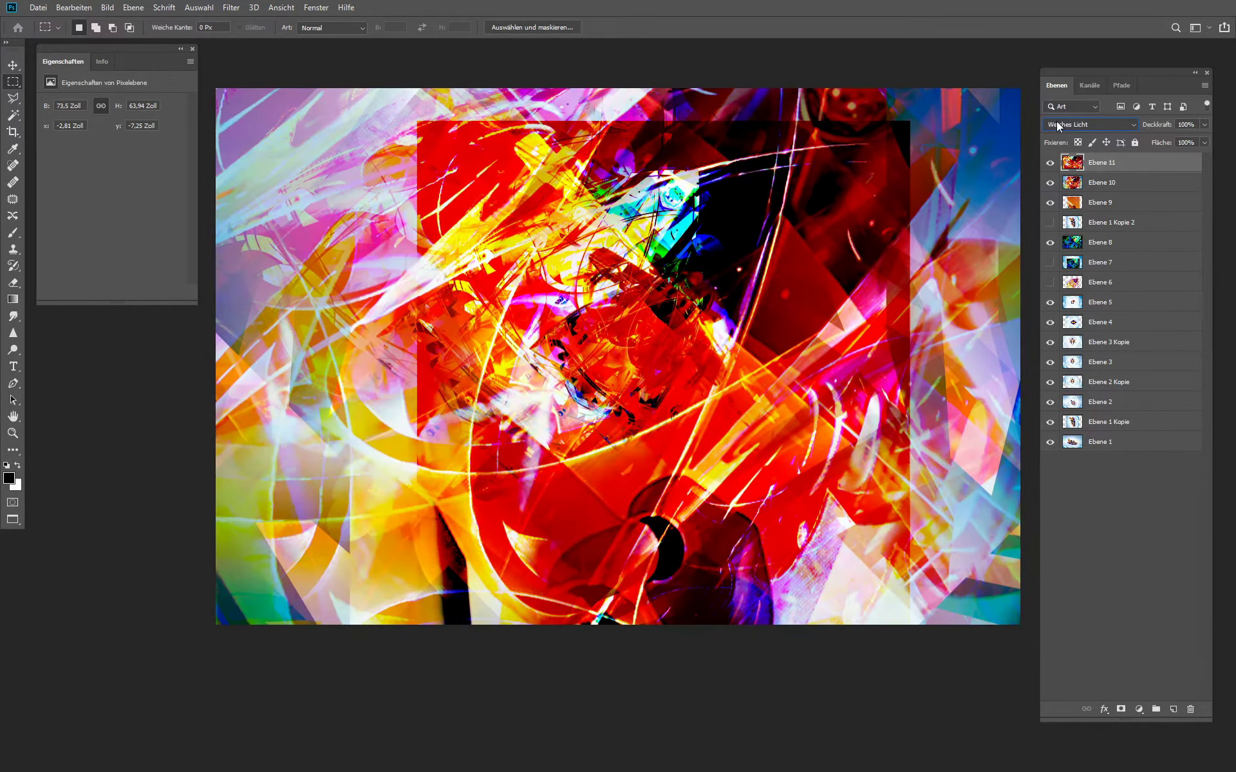
{"action": "scroll", "coordinate": [1059, 126], "scroll_direction": "up", "scroll_amount": 6}
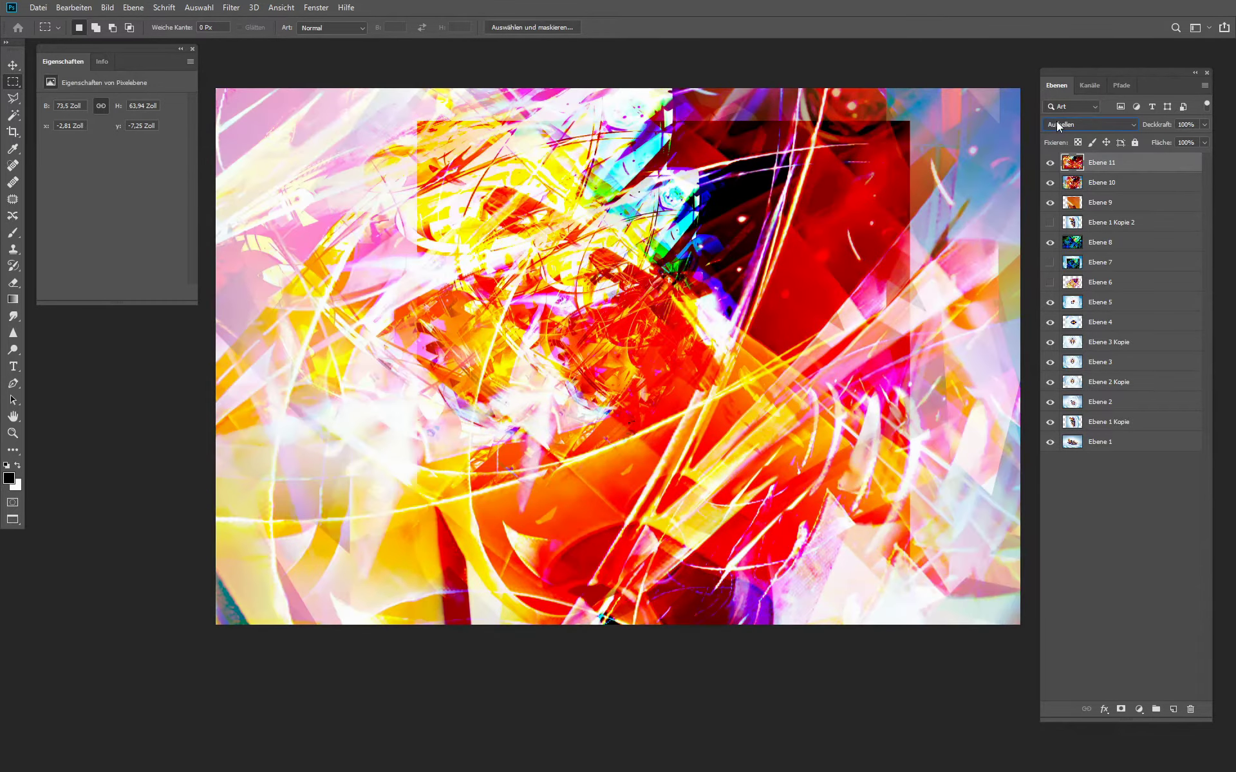
{"action": "scroll", "coordinate": [1059, 125], "scroll_direction": "up", "scroll_amount": 2}
{"action": "scroll", "coordinate": [1059, 125], "scroll_direction": "down", "scroll_amount": 1}
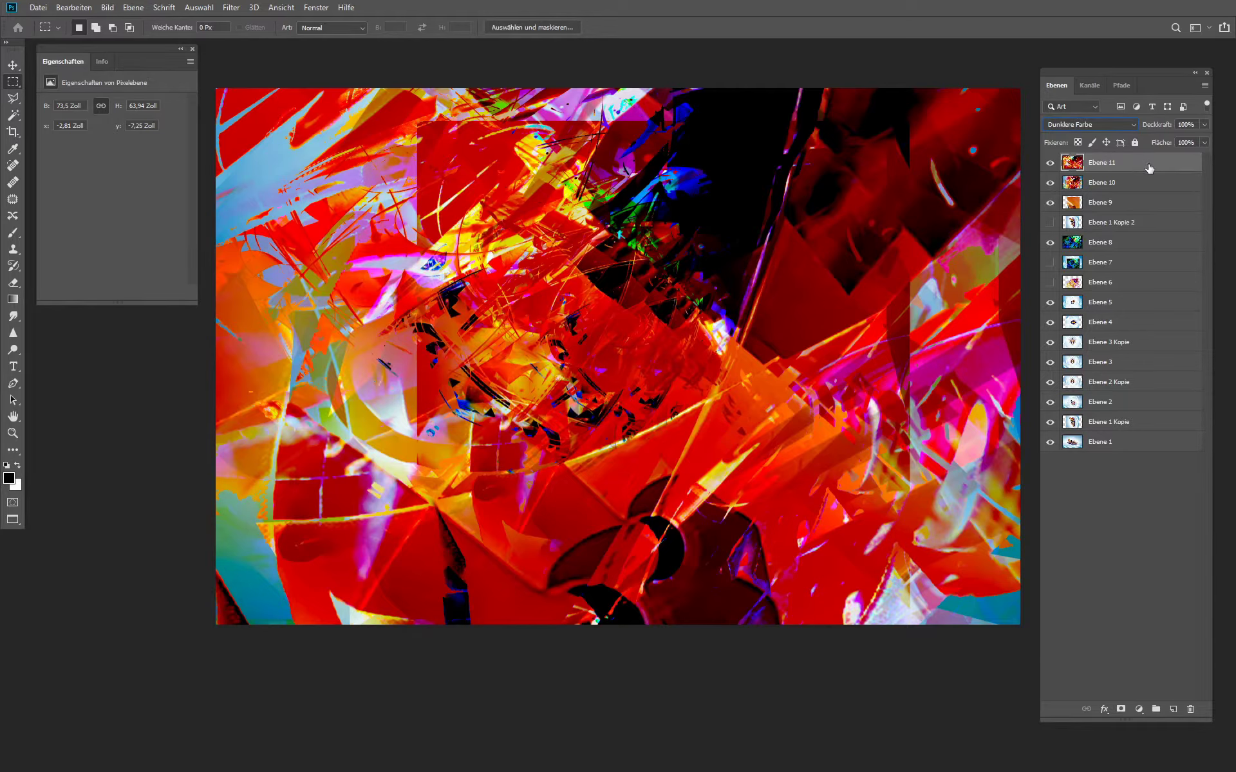
Step: Stamp all visible layers into a new layer, rotate it 90° counterclockwise, and move it over the canvas's left part to about X -15.85, Y -18.82 Zoll
{"action": "key", "text": "ctrl+shift+alt+e"}
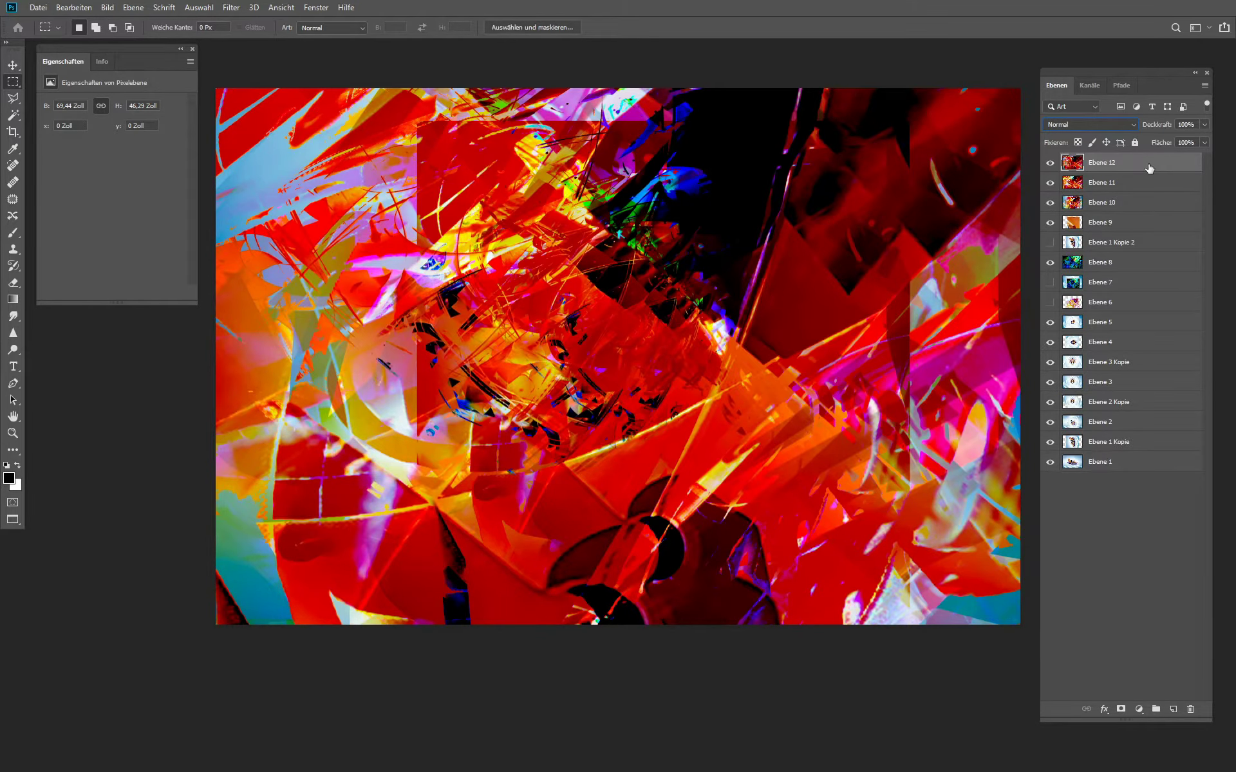
{"action": "left_click", "coordinate": [73, 7]}
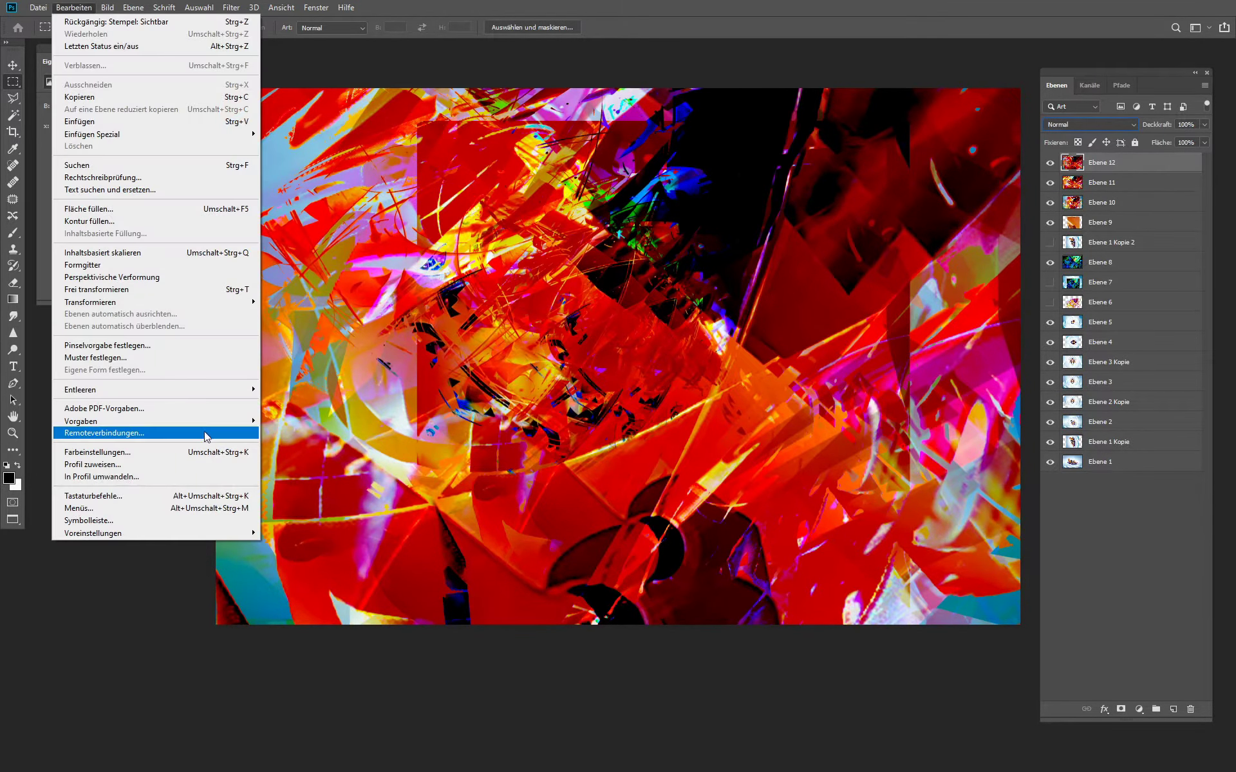
{"action": "mouse_move", "coordinate": [198, 311]}
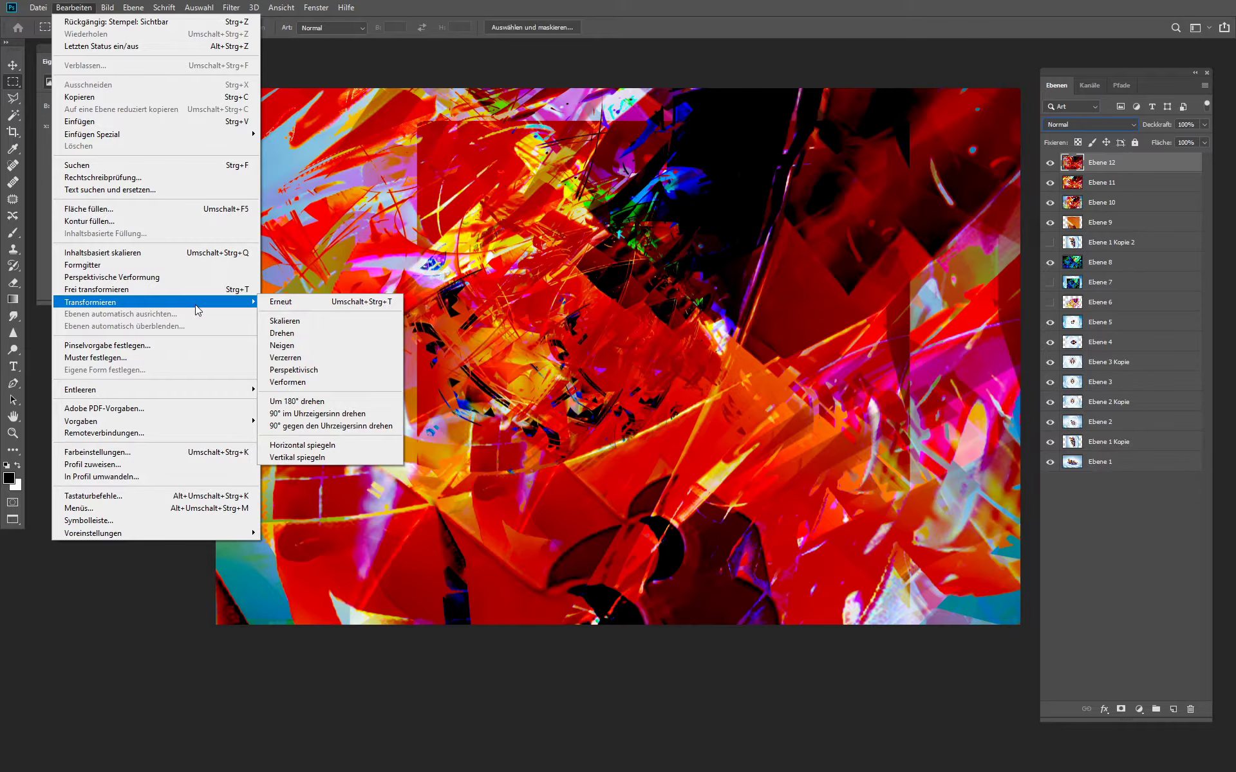
{"action": "left_click", "coordinate": [346, 426]}
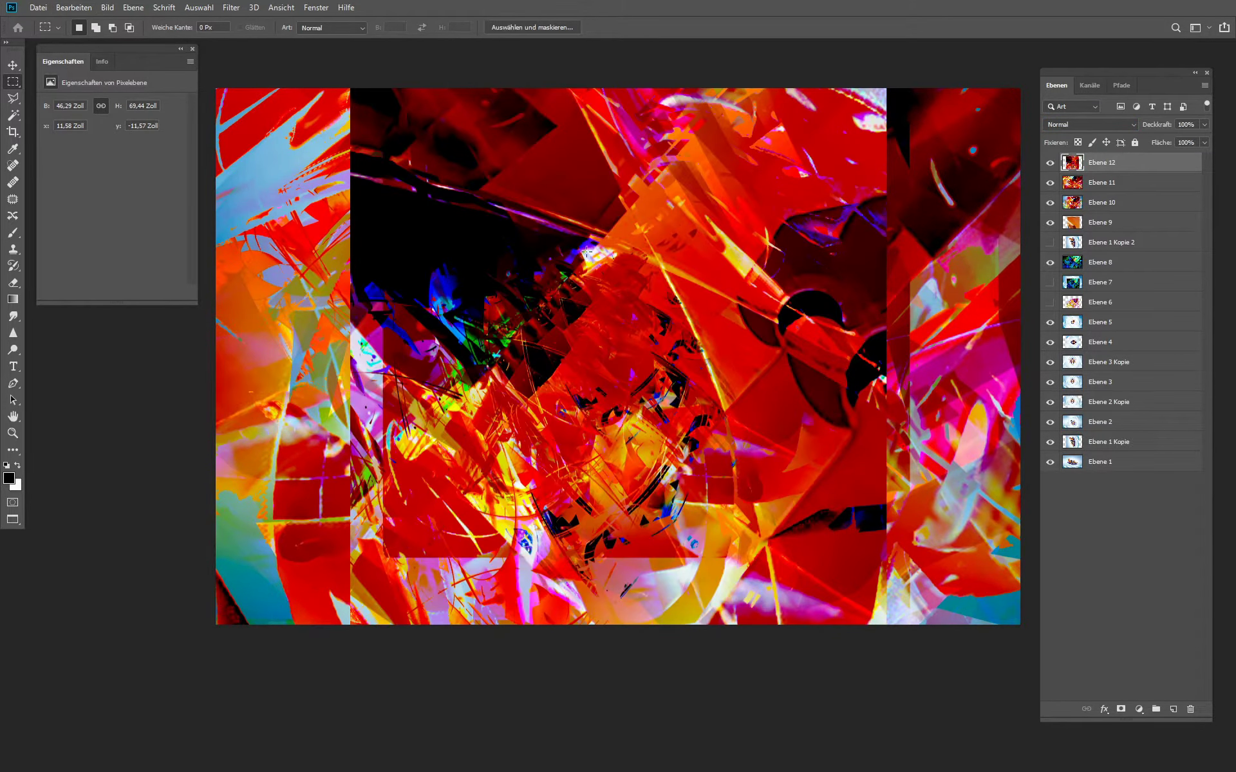
{"action": "left_click", "coordinate": [12, 65]}
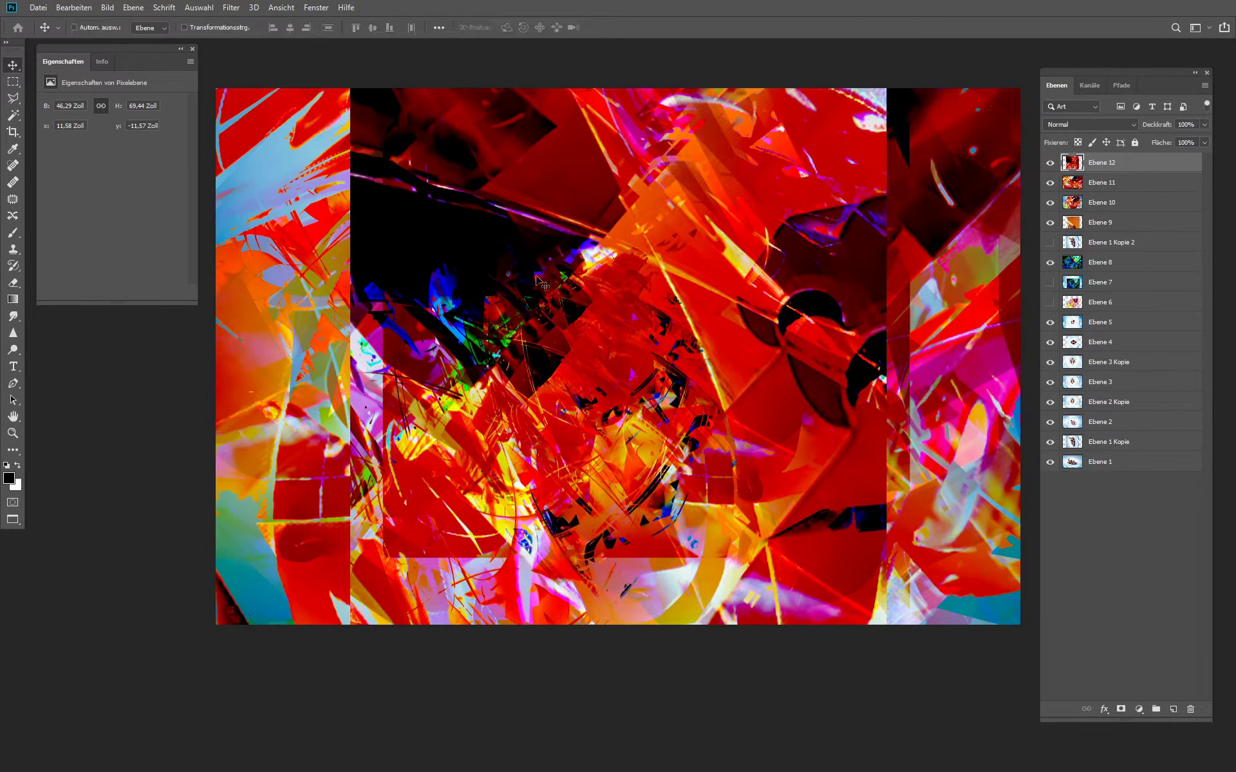
{"action": "left_click_drag", "start_coordinate": [533, 286], "coordinate": [287, 267]}
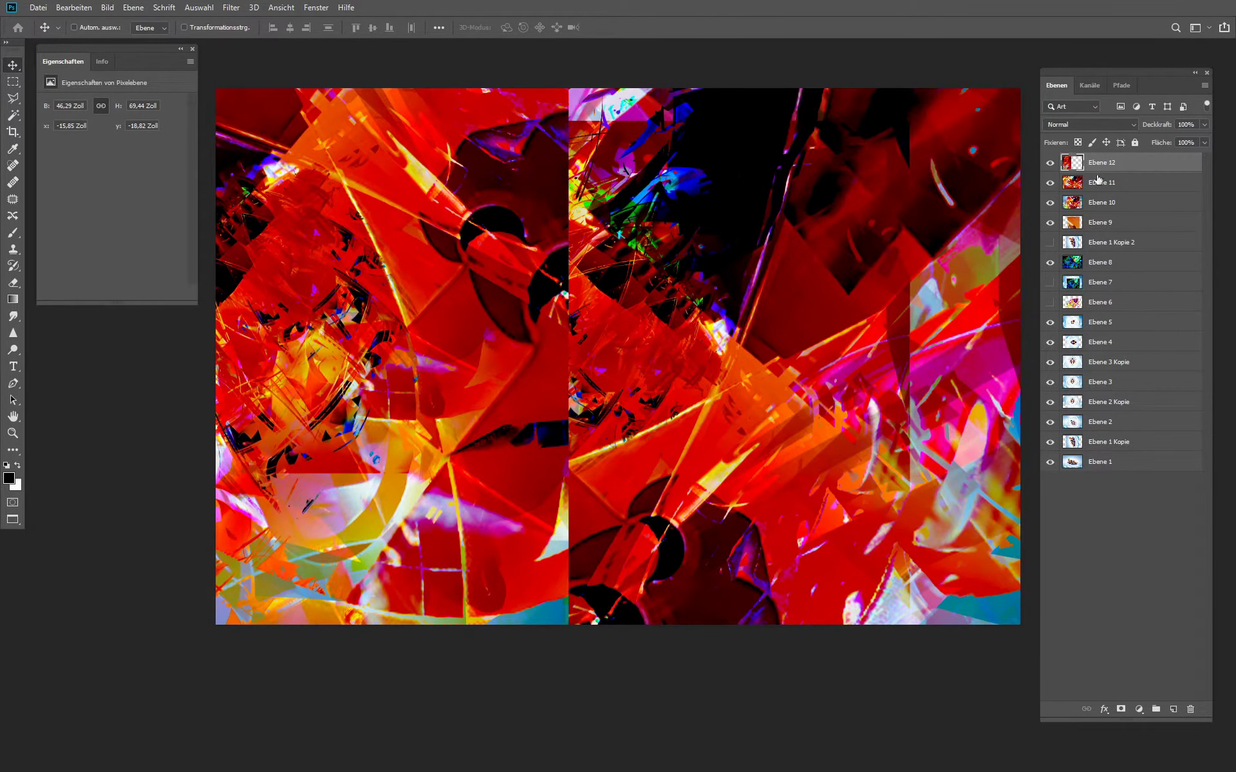
Step: Distort Ebene 12 so it covers the whole canvas, about 94.5 × 83.4 Zoll
{"action": "left_click", "coordinate": [73, 7]}
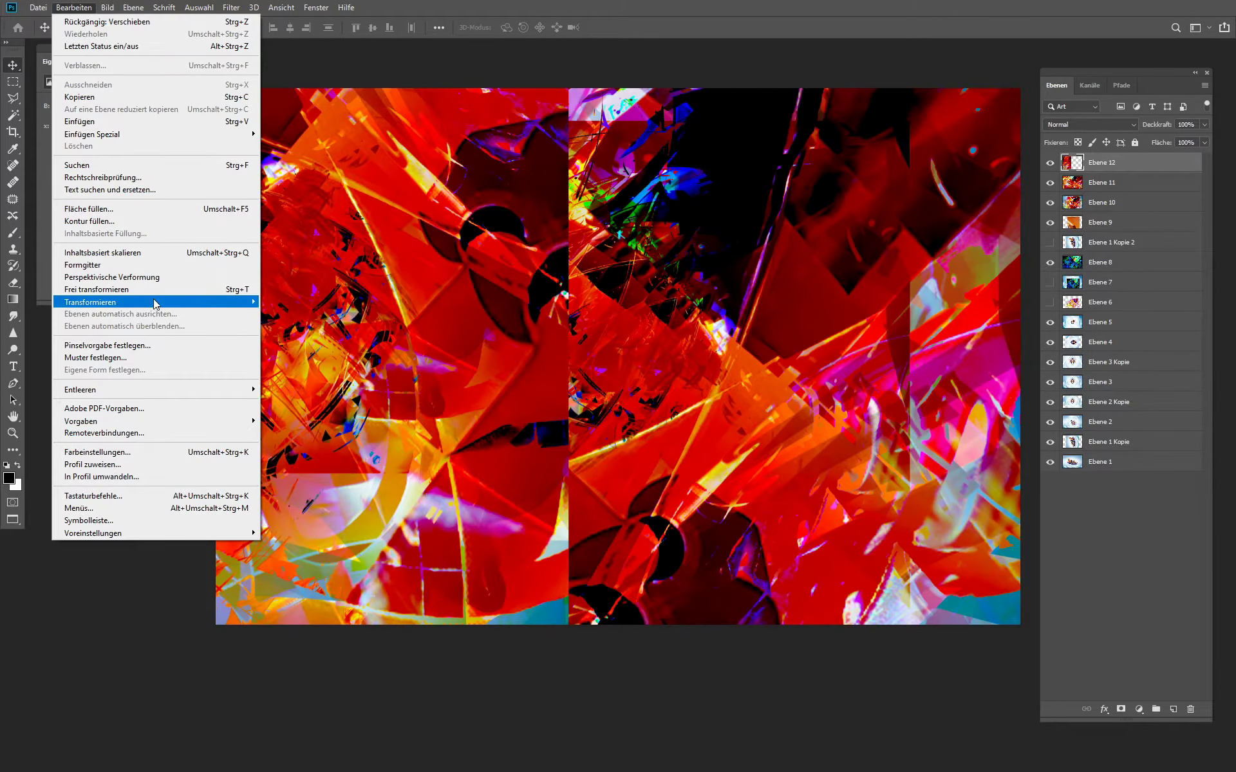
{"action": "mouse_move", "coordinate": [157, 303]}
{"action": "left_click", "coordinate": [338, 362]}
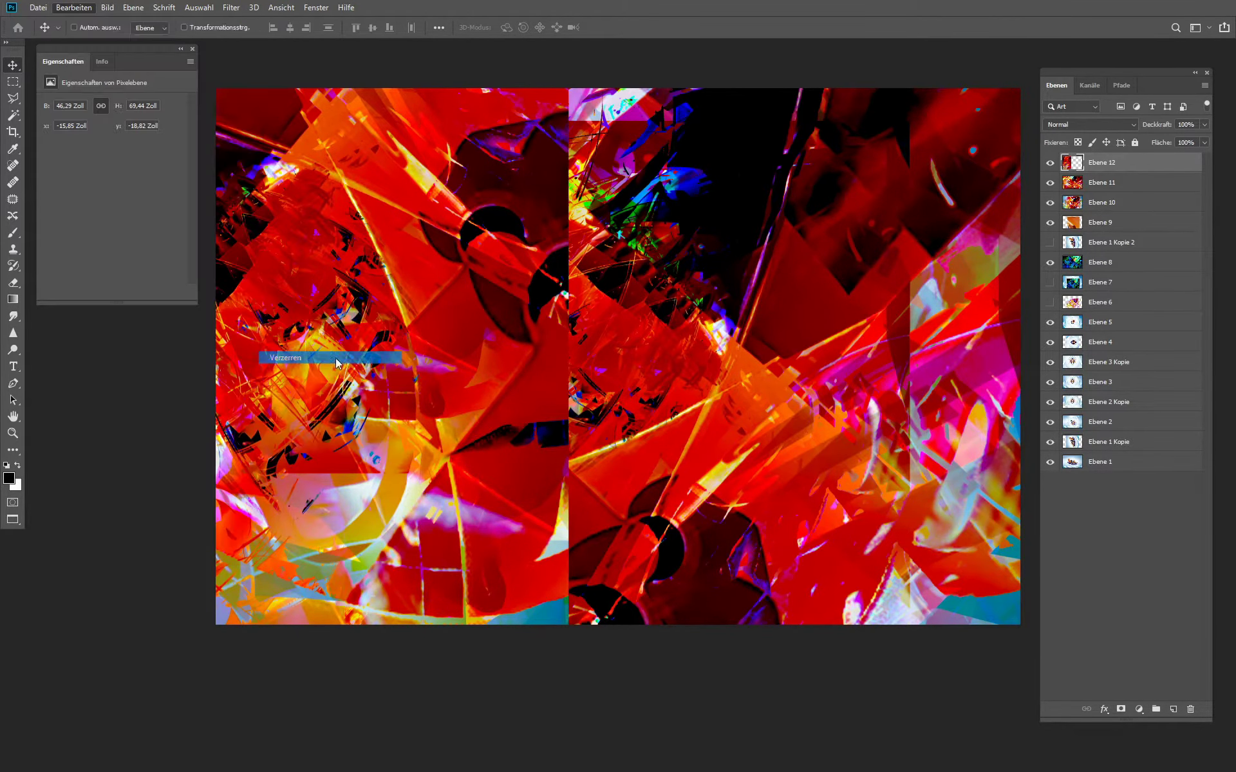
{"action": "left_click_drag", "start_coordinate": [568, 273], "coordinate": [1126, 436]}
{"action": "key", "text": "Return"}
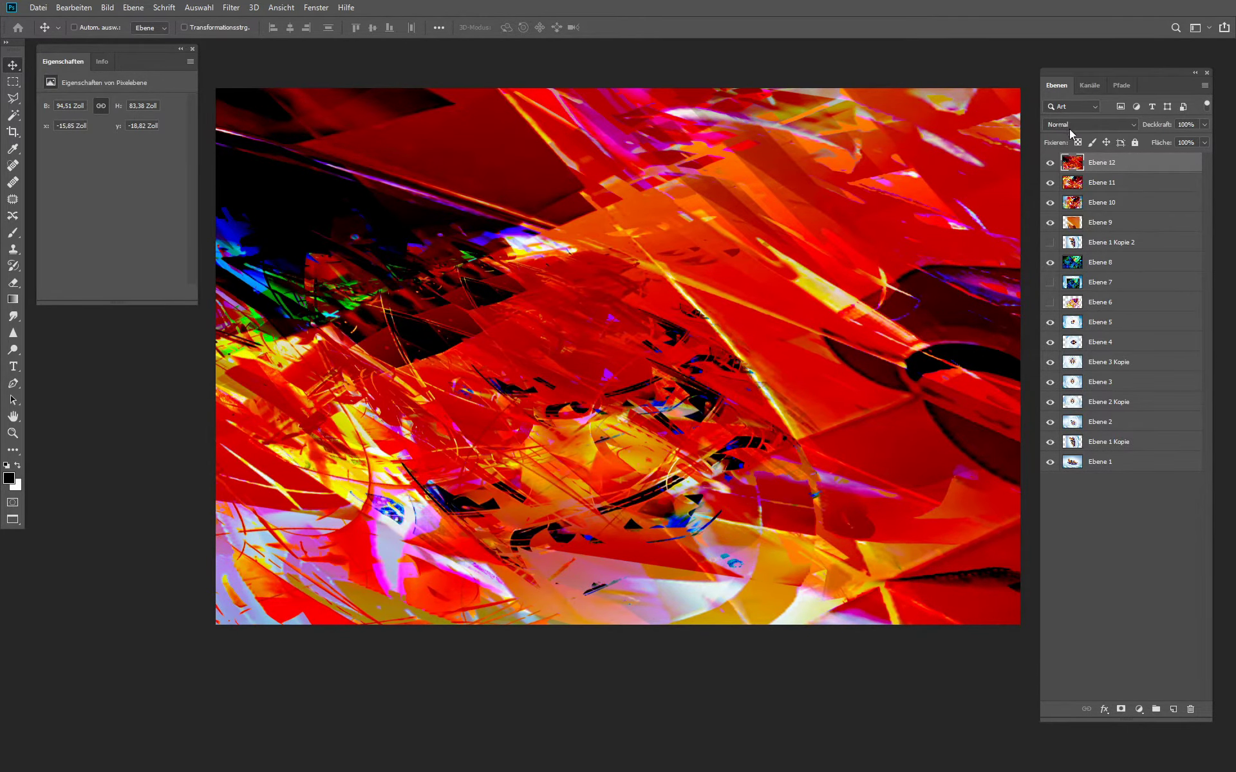
Step: Try out different blend modes on Ebene 12 and set it to Dunklere Farbe
{"action": "scroll", "coordinate": [1072, 130], "scroll_direction": "down", "scroll_amount": 3}
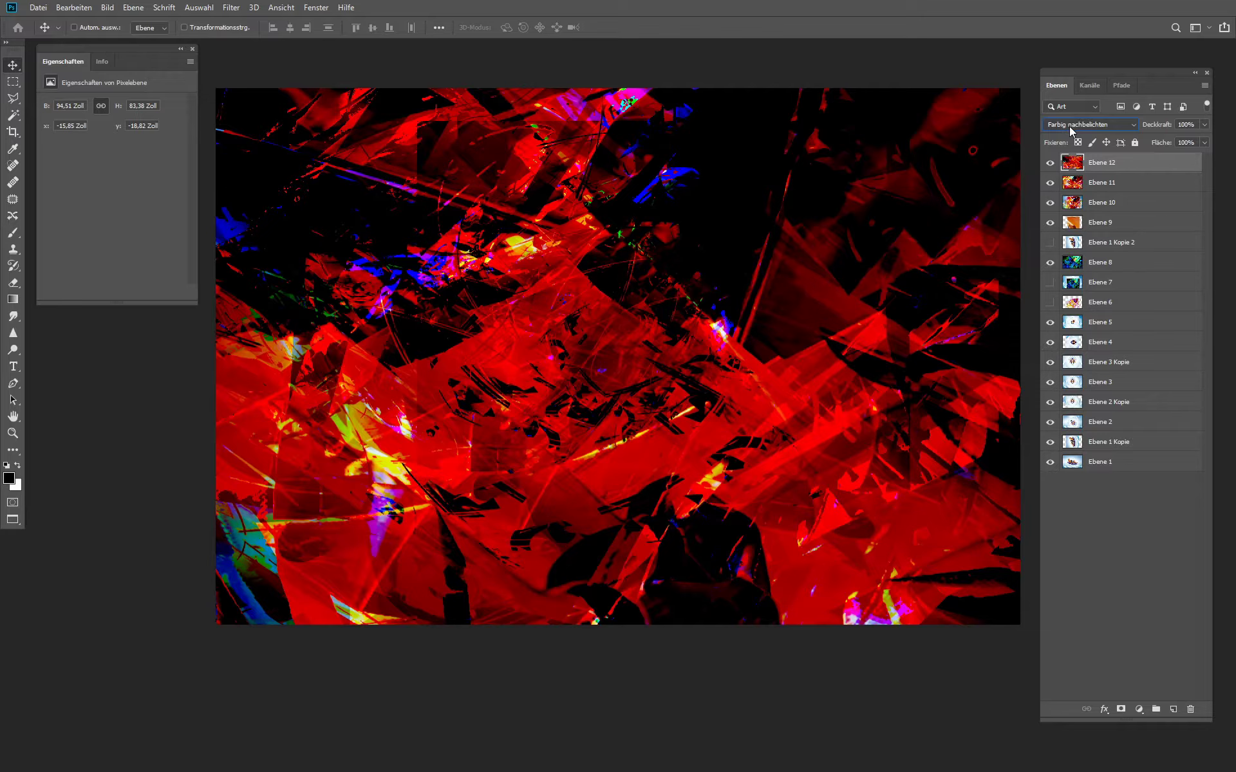
{"action": "scroll", "coordinate": [1071, 130], "scroll_direction": "down", "scroll_amount": 1}
{"action": "scroll", "coordinate": [1071, 131], "scroll_direction": "up", "scroll_amount": 1}
{"action": "scroll", "coordinate": [1071, 131], "scroll_direction": "down", "scroll_amount": 1}
{"action": "scroll", "coordinate": [1072, 130], "scroll_direction": "up", "scroll_amount": 1}
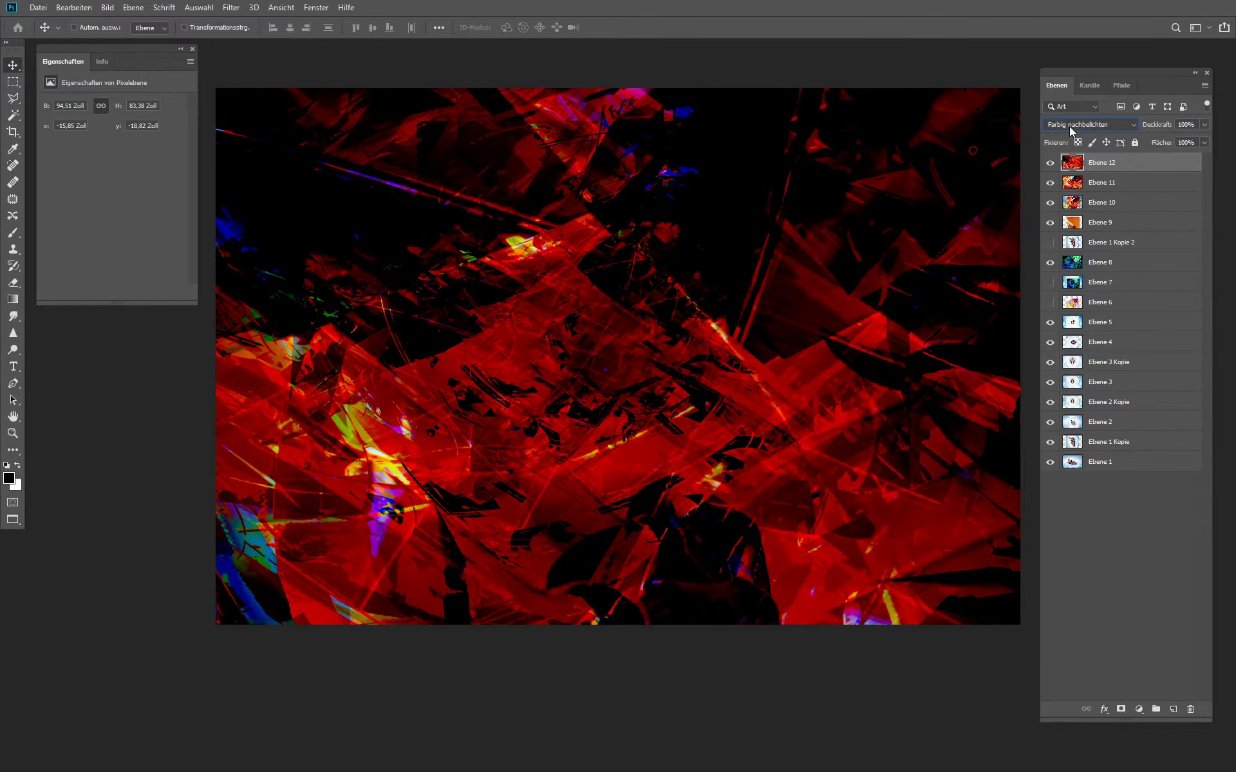
{"action": "scroll", "coordinate": [1072, 131], "scroll_direction": "up", "scroll_amount": 1}
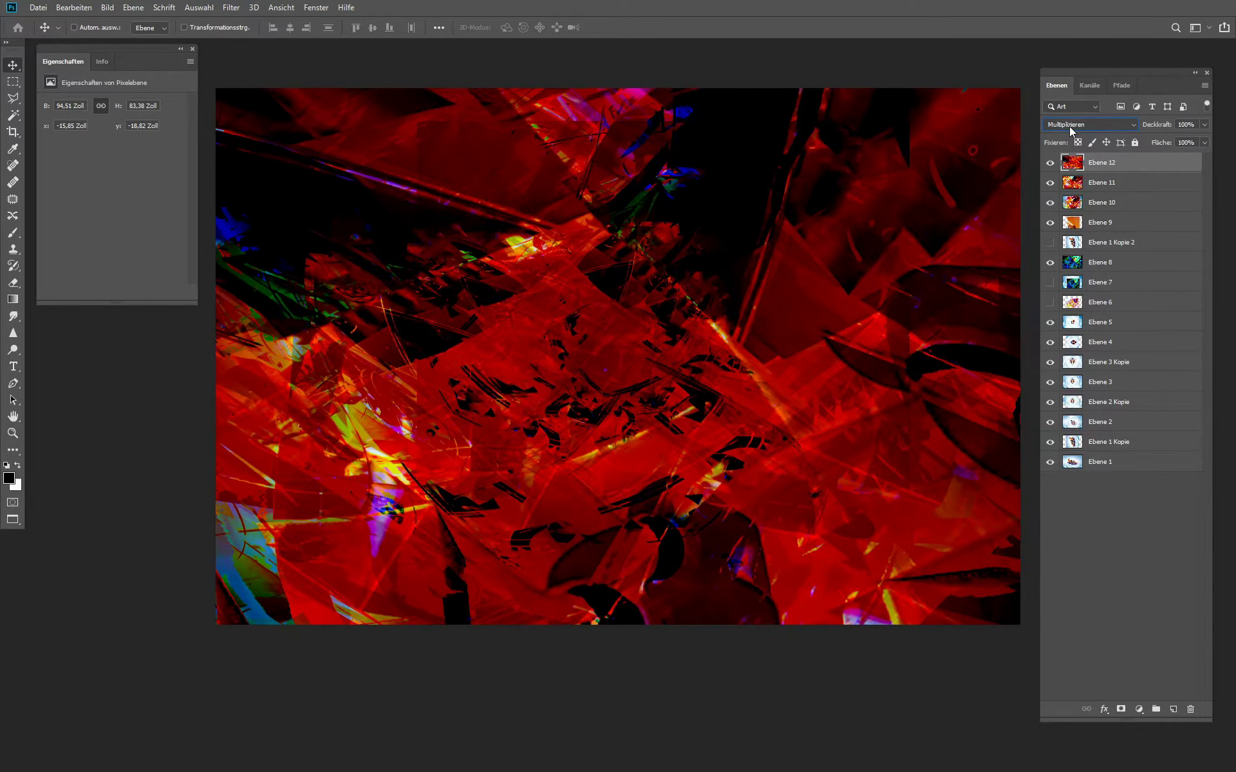
{"action": "scroll", "coordinate": [1072, 130], "scroll_direction": "down", "scroll_amount": 1}
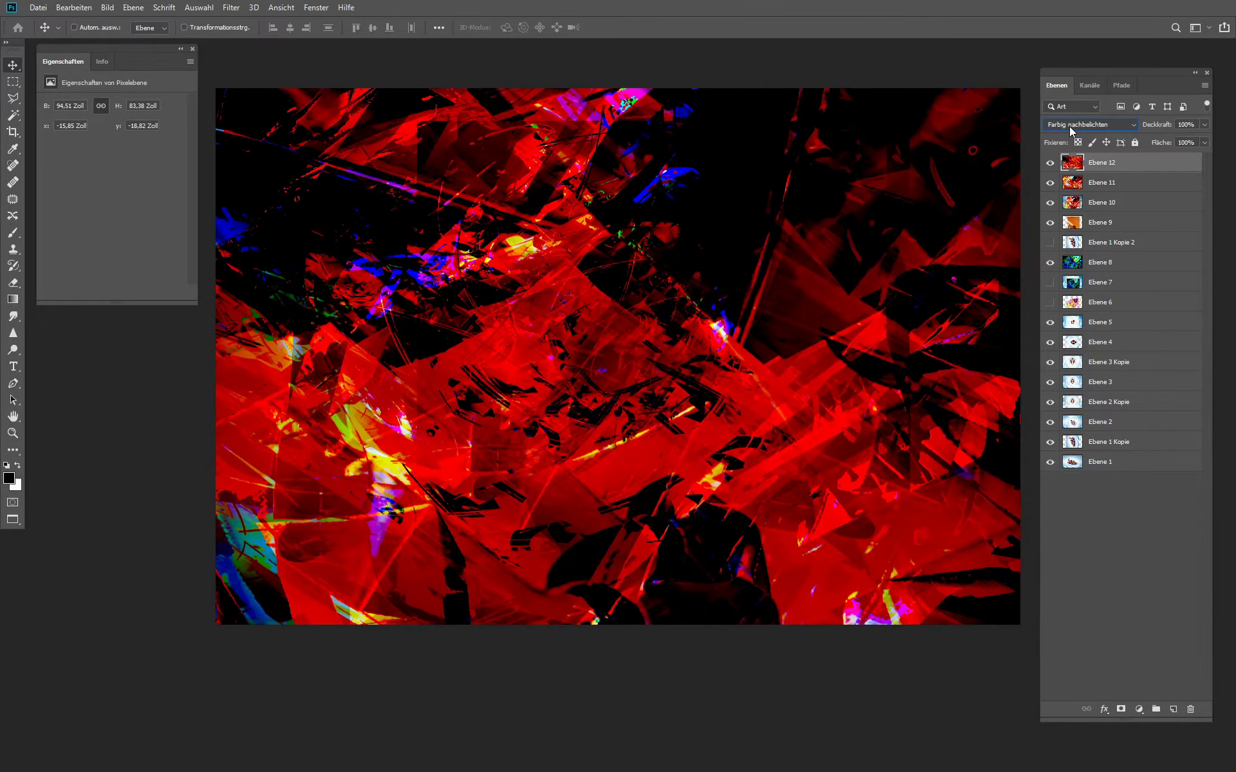
{"action": "scroll", "coordinate": [1071, 131], "scroll_direction": "up", "scroll_amount": 1}
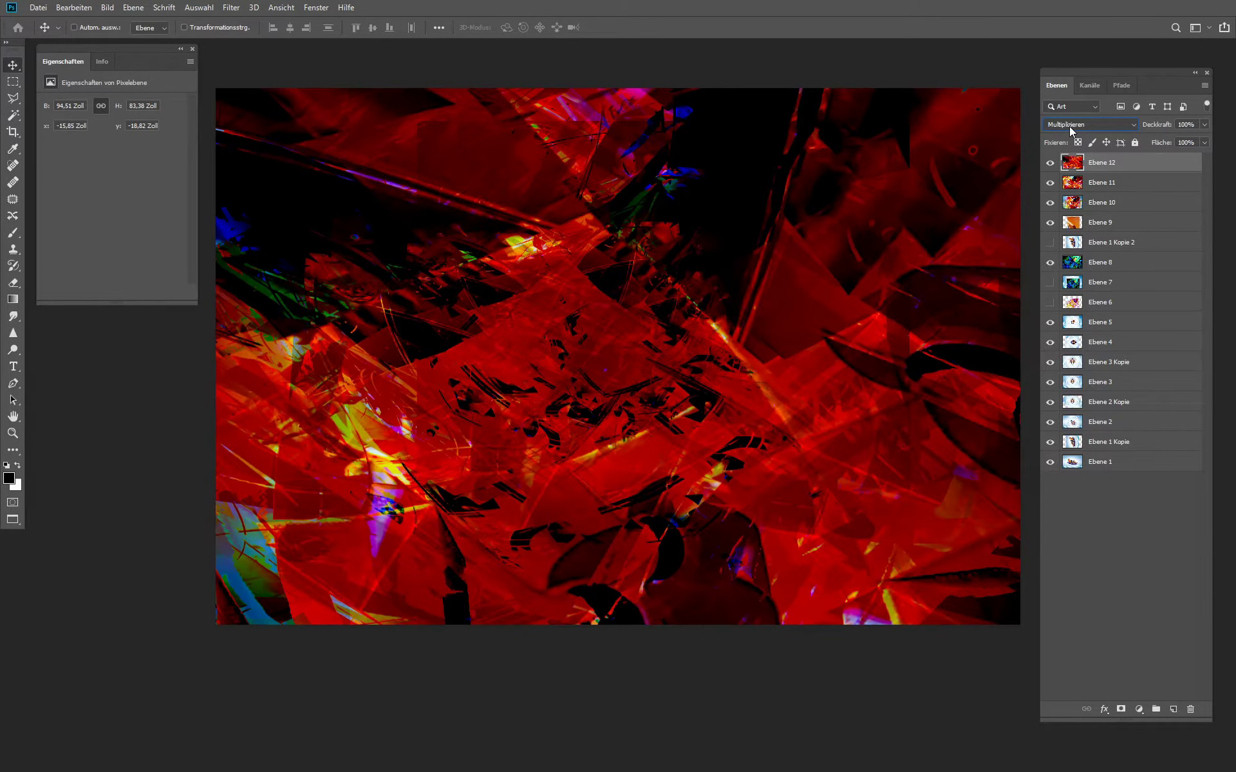
{"action": "scroll", "coordinate": [1071, 131], "scroll_direction": "down", "scroll_amount": 1}
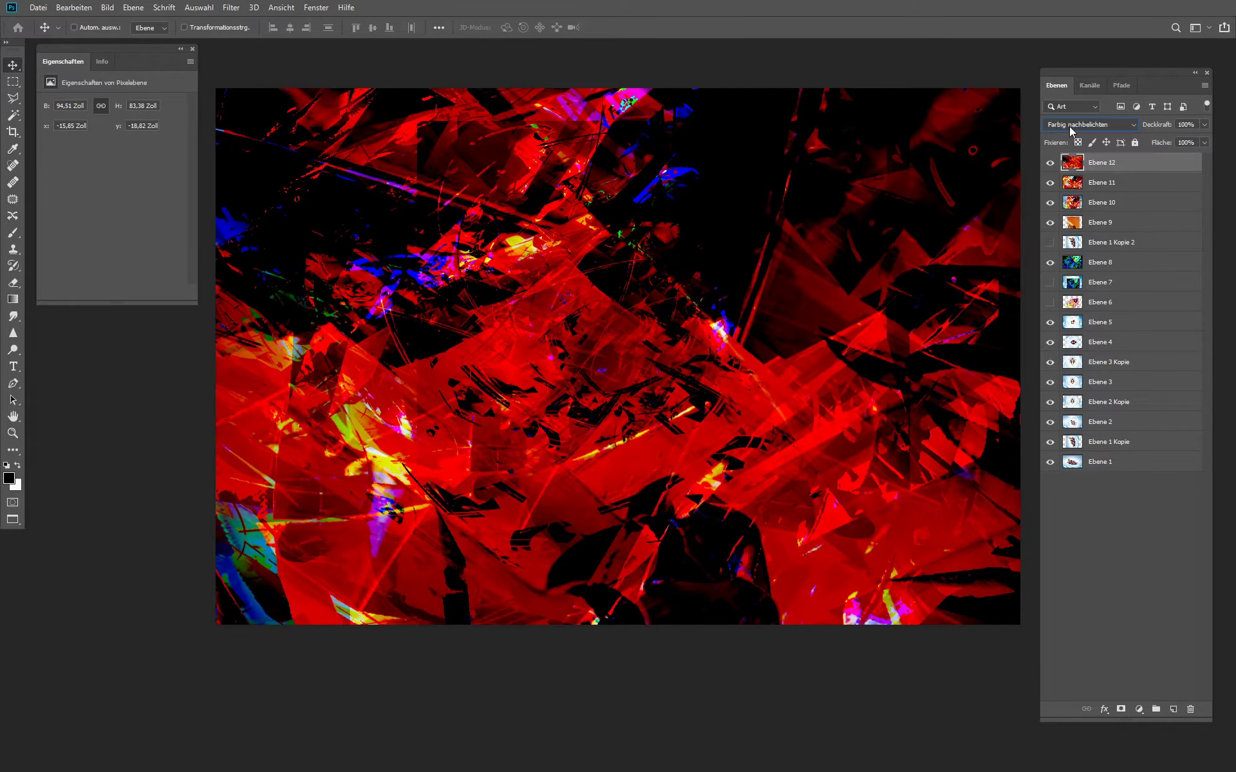
{"action": "scroll", "coordinate": [1072, 131], "scroll_direction": "down", "scroll_amount": 1}
{"action": "scroll", "coordinate": [1071, 130], "scroll_direction": "down", "scroll_amount": 1}
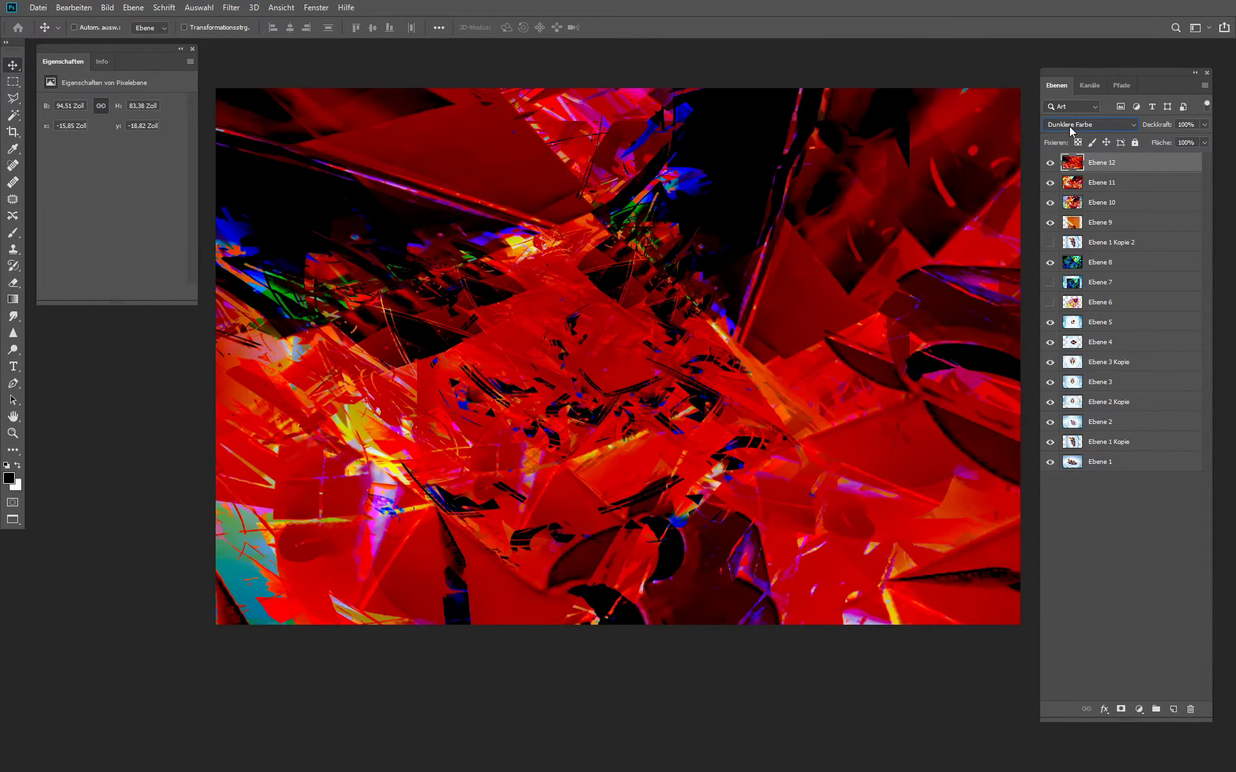
{"action": "scroll", "coordinate": [1072, 131], "scroll_direction": "down", "scroll_amount": 1}
{"action": "scroll", "coordinate": [1072, 131], "scroll_direction": "down", "scroll_amount": 1}
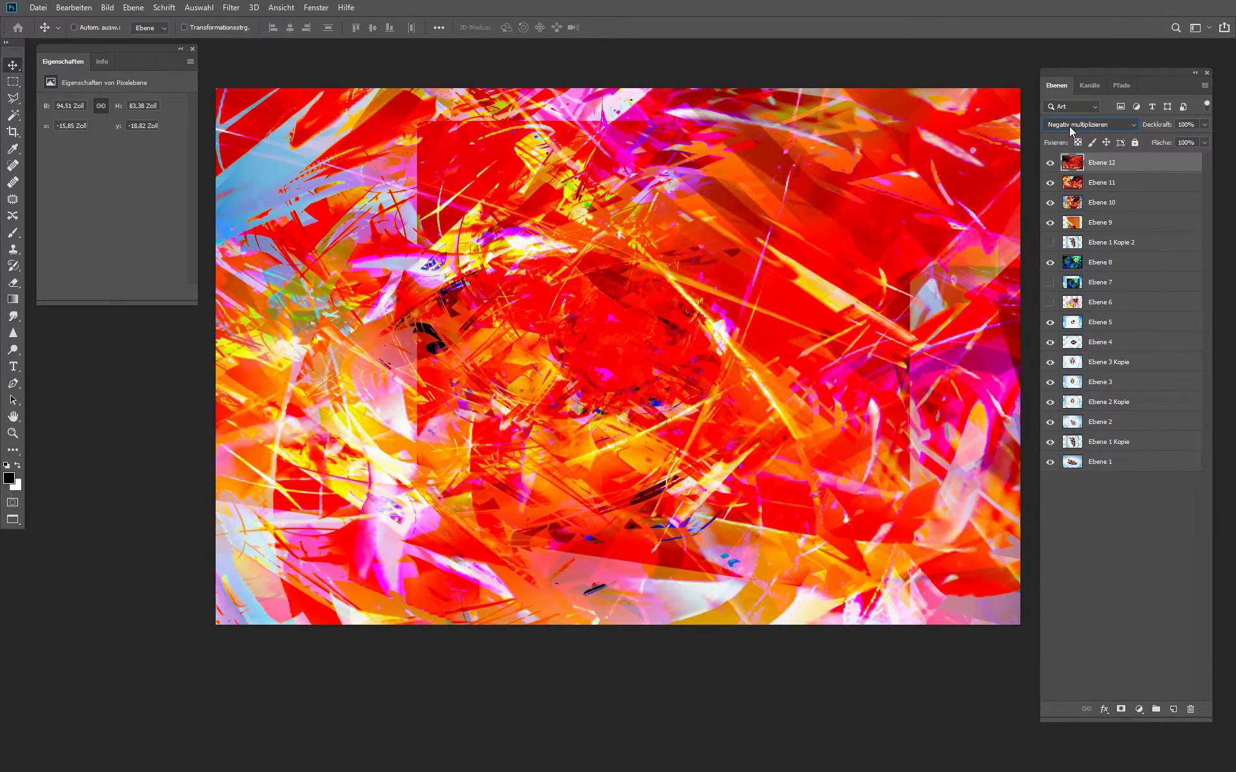
{"action": "scroll", "coordinate": [1071, 131], "scroll_direction": "down", "scroll_amount": 3}
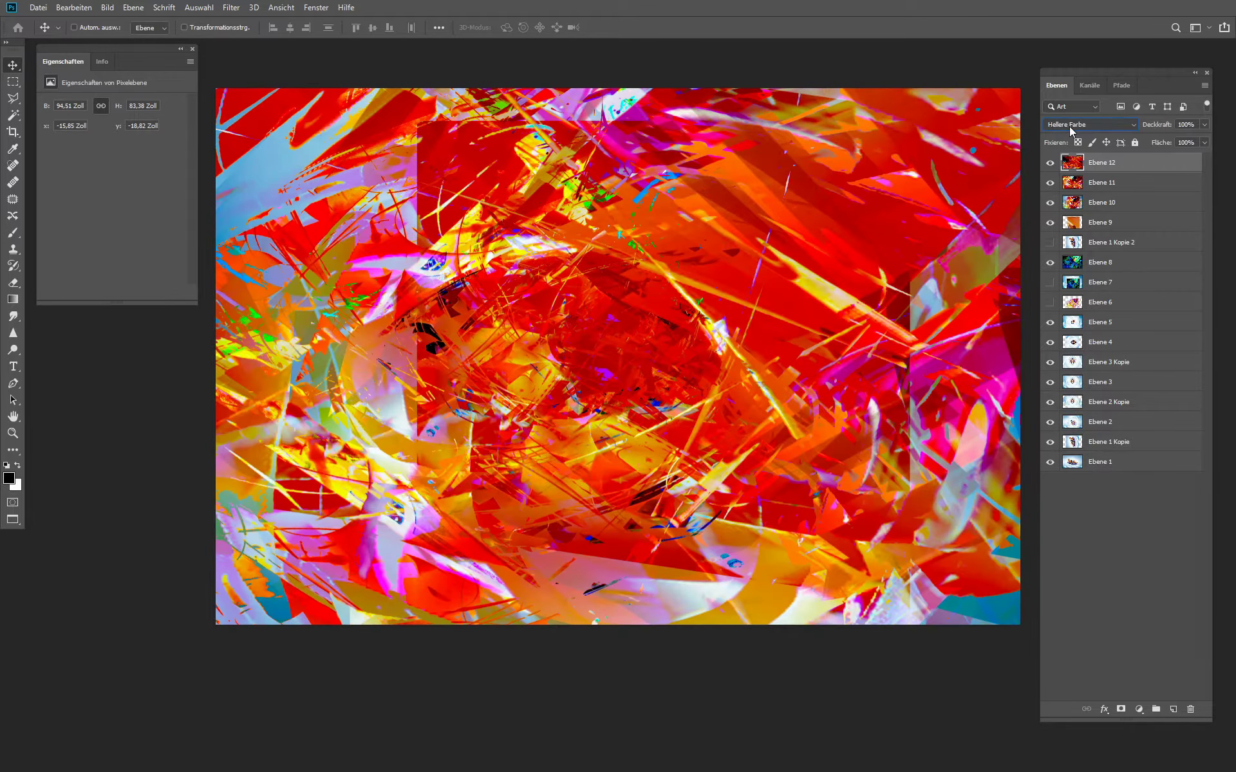
{"action": "scroll", "coordinate": [1072, 131], "scroll_direction": "down", "scroll_amount": 1}
{"action": "scroll", "coordinate": [1072, 130], "scroll_direction": "down", "scroll_amount": 1}
{"action": "scroll", "coordinate": [1072, 130], "scroll_direction": "up", "scroll_amount": 1}
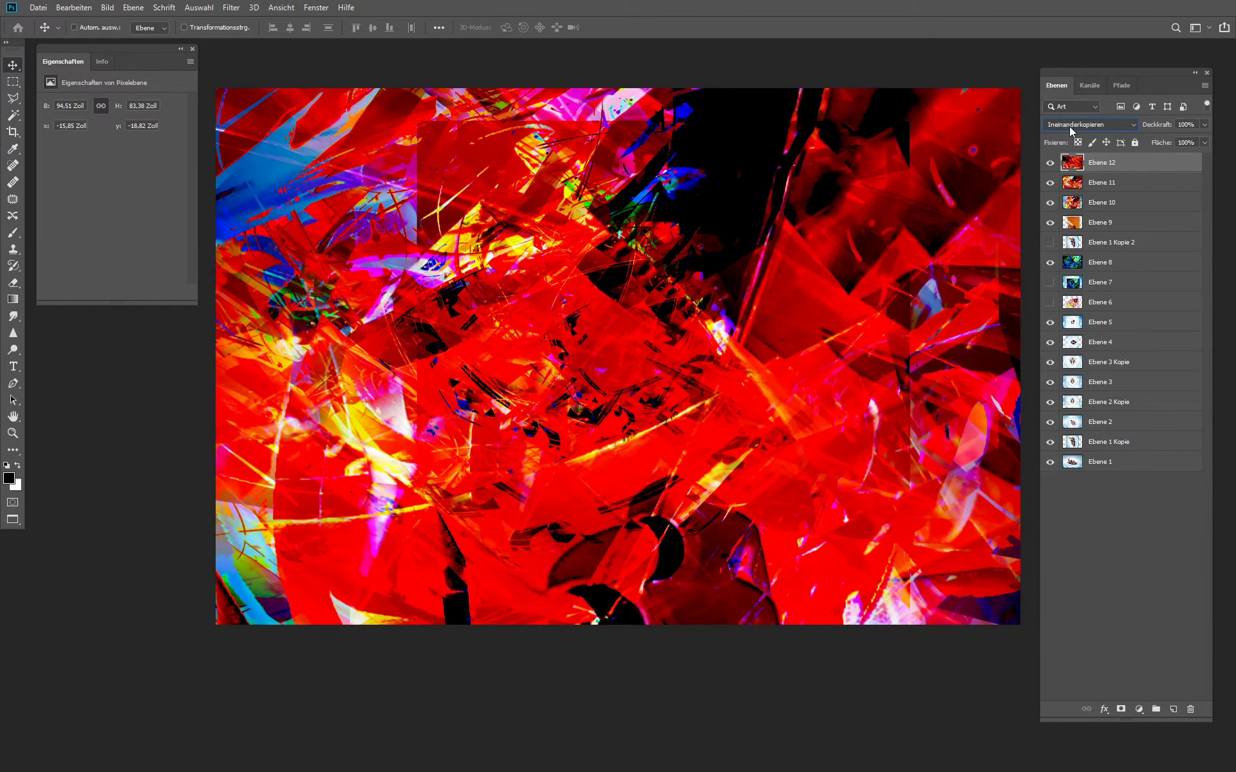
{"action": "scroll", "coordinate": [1071, 130], "scroll_direction": "down", "scroll_amount": 8}
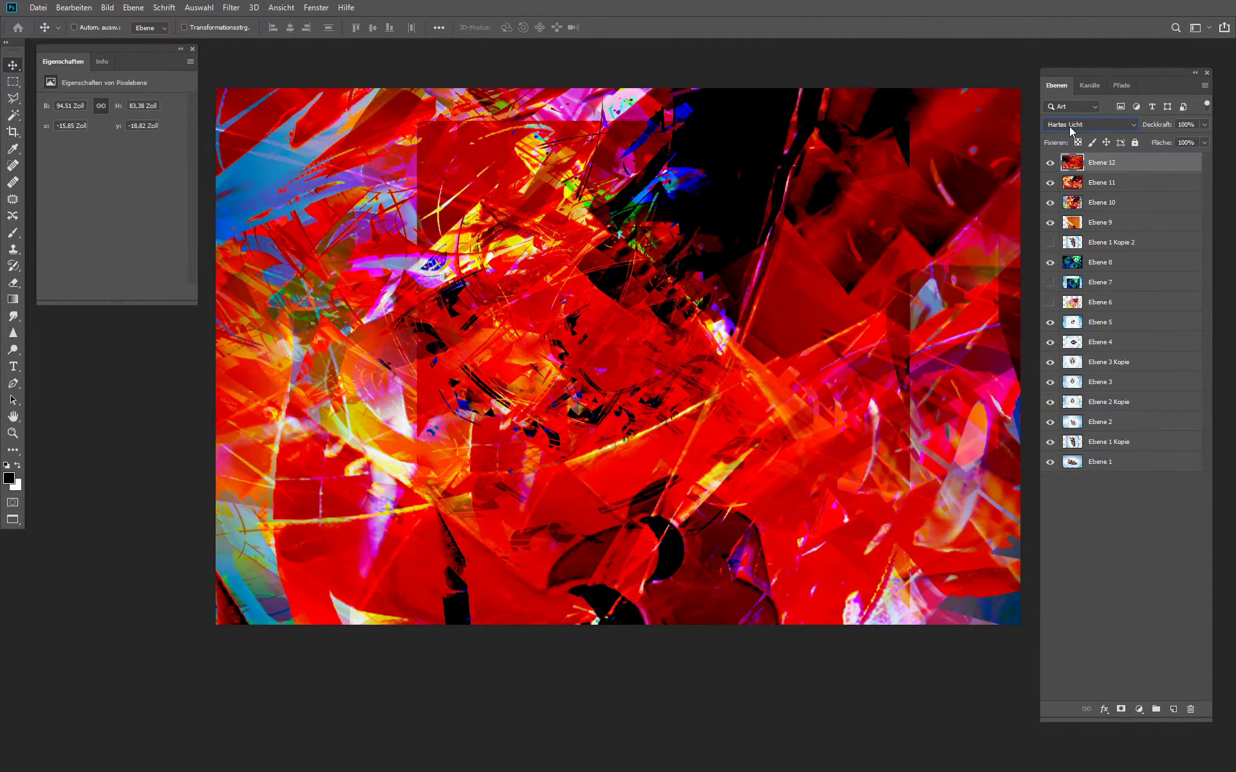
{"action": "scroll", "coordinate": [1071, 130], "scroll_direction": "down", "scroll_amount": 1}
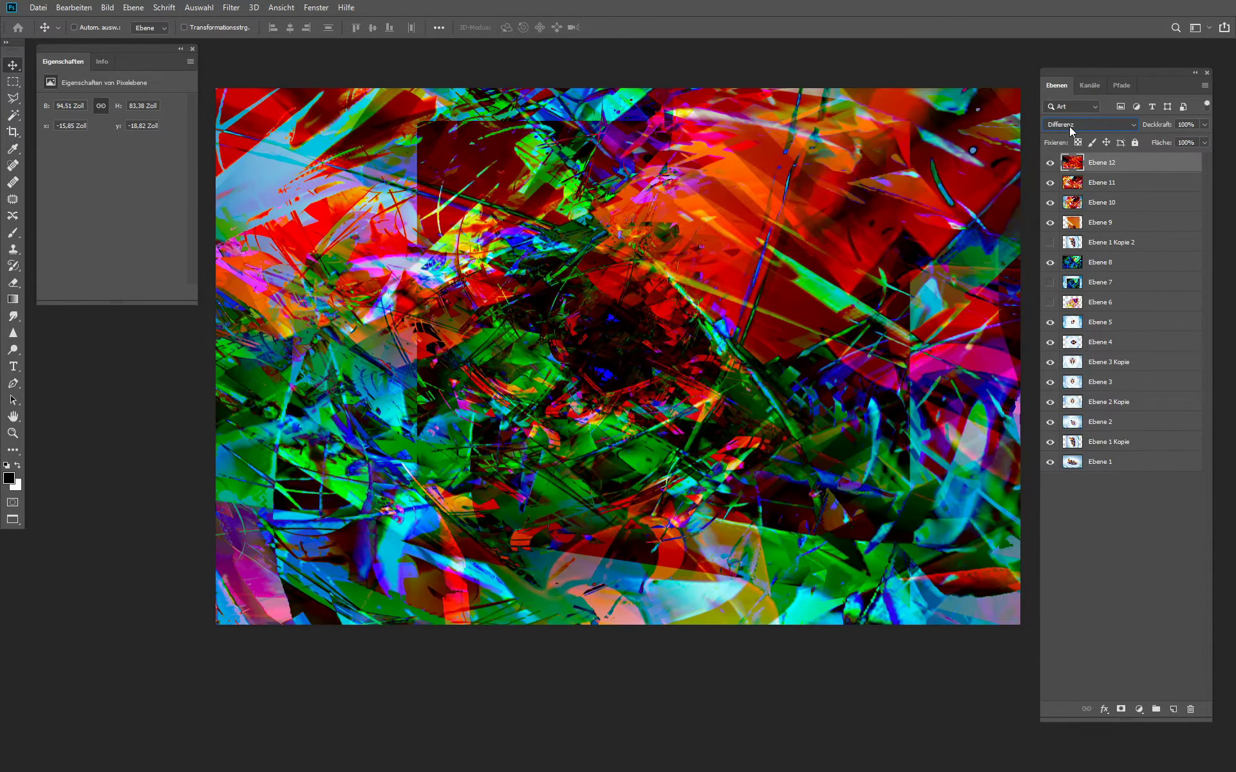
{"action": "scroll", "coordinate": [1072, 131], "scroll_direction": "up", "scroll_amount": 1}
{"action": "scroll", "coordinate": [1071, 131], "scroll_direction": "down", "scroll_amount": 1}
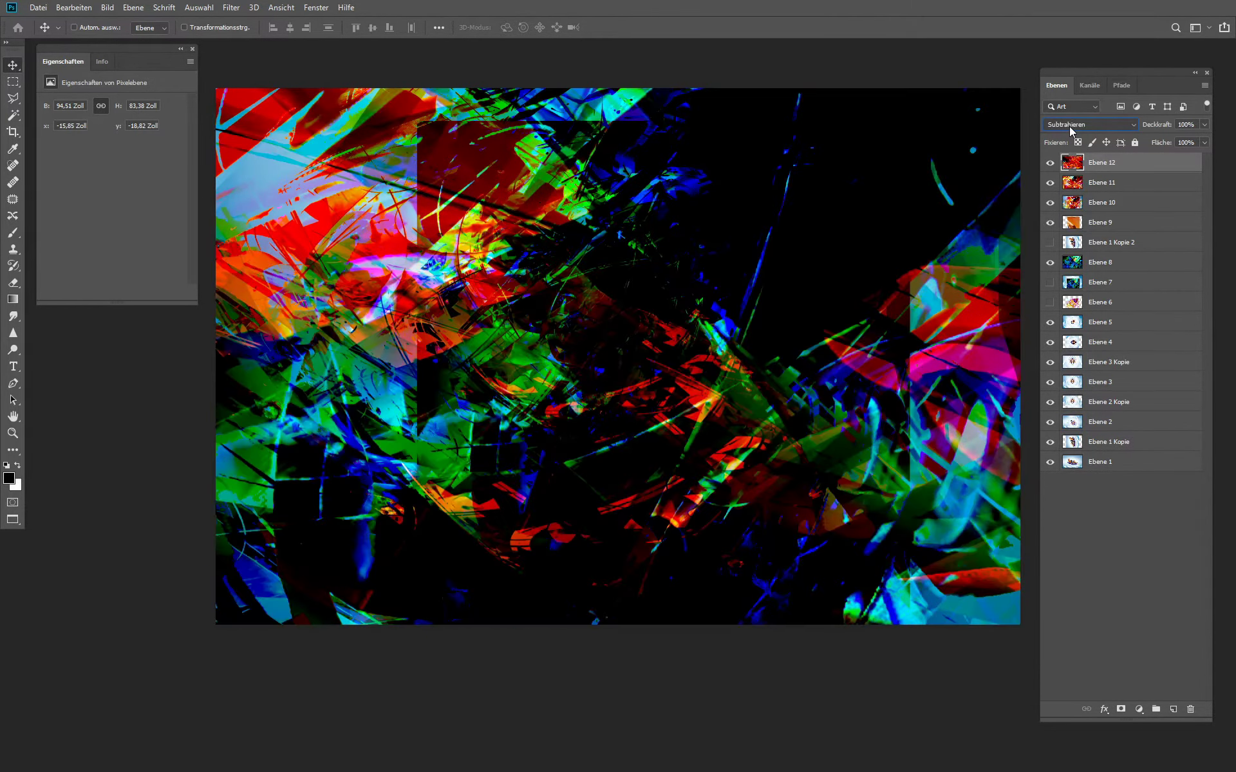
{"action": "scroll", "coordinate": [1071, 130], "scroll_direction": "up", "scroll_amount": 16}
{"action": "scroll", "coordinate": [1072, 131], "scroll_direction": "down", "scroll_amount": 1}
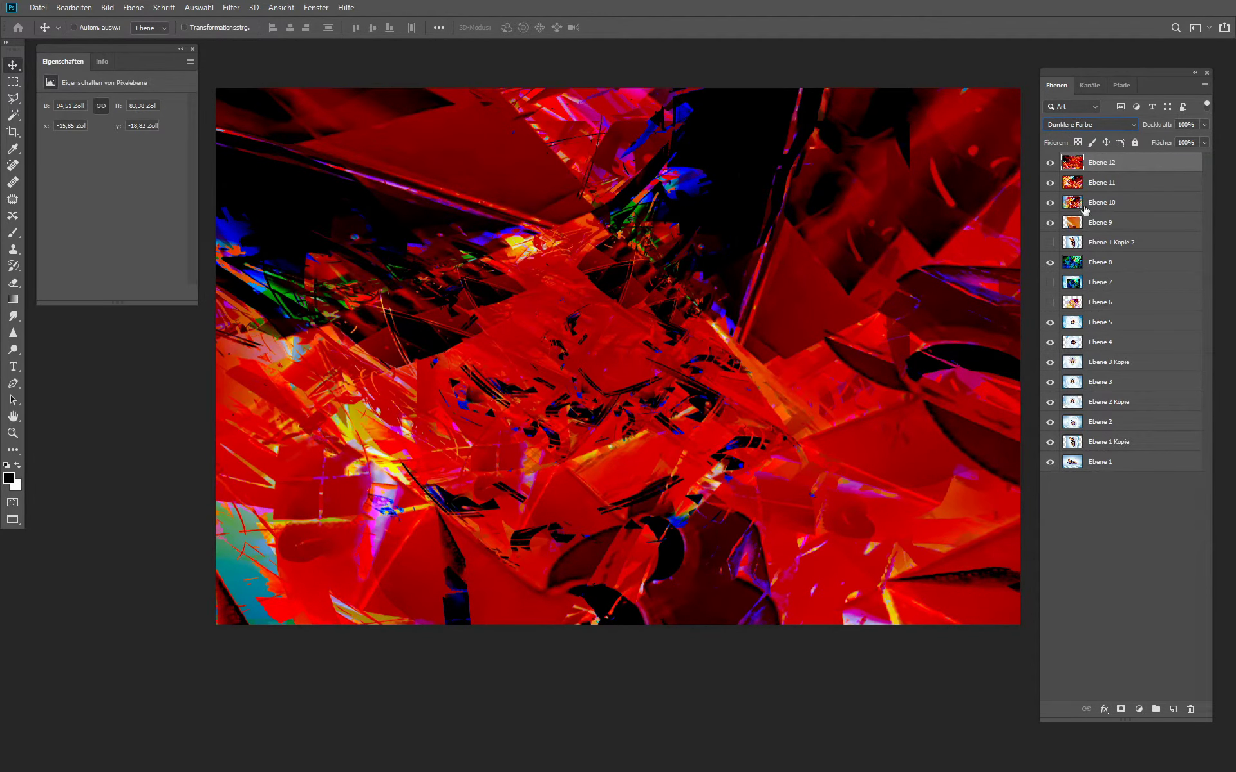
{"action": "scroll", "coordinate": [1065, 132], "scroll_direction": "up", "scroll_amount": 1}
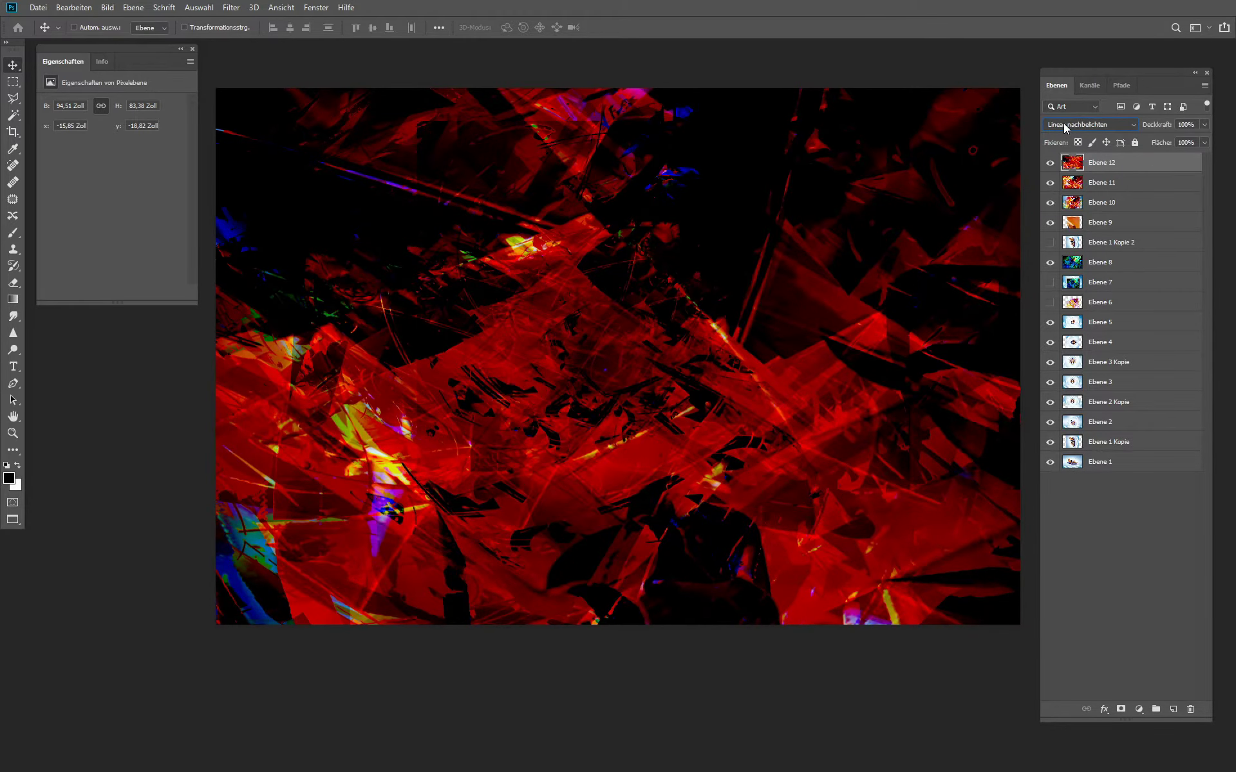
{"action": "scroll", "coordinate": [1065, 128], "scroll_direction": "down", "scroll_amount": 1}
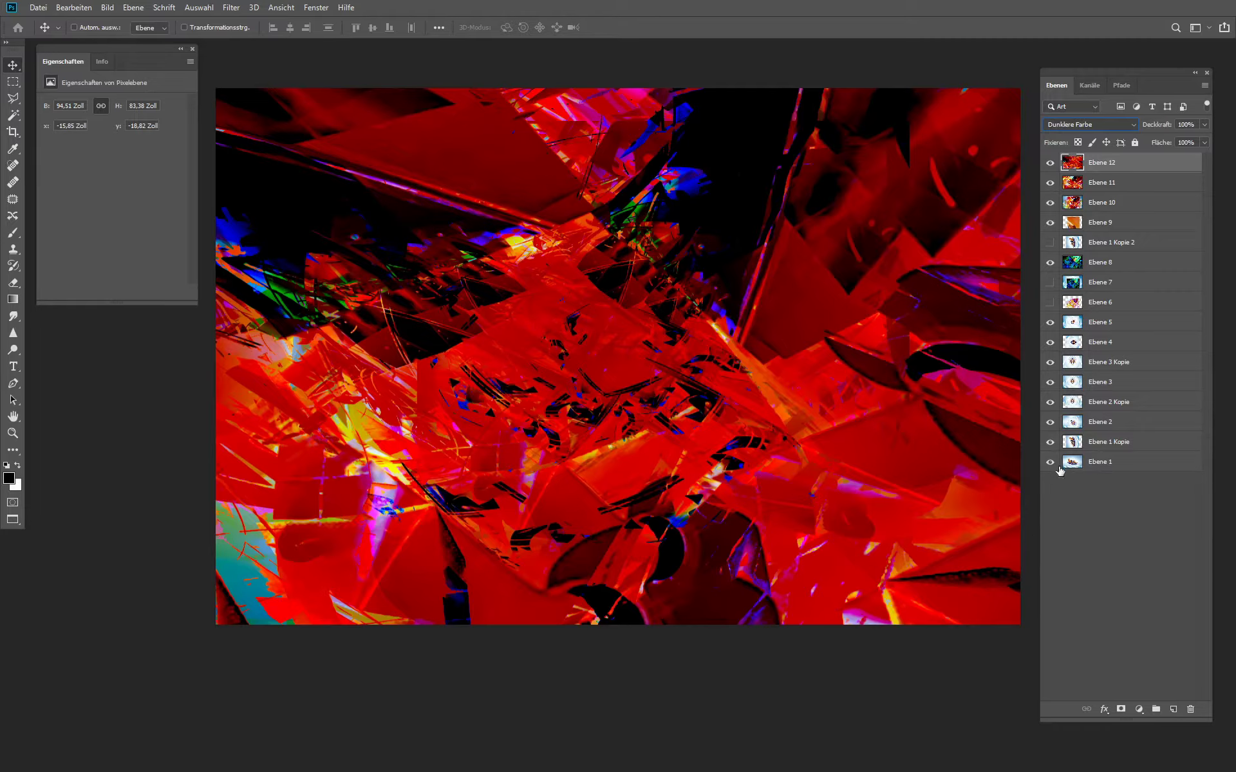
Step: Duplicate Ebene 3 Kopie, place the copy above all other layers, and set its blend mode to Normal
{"action": "left_click", "coordinate": [1147, 367]}
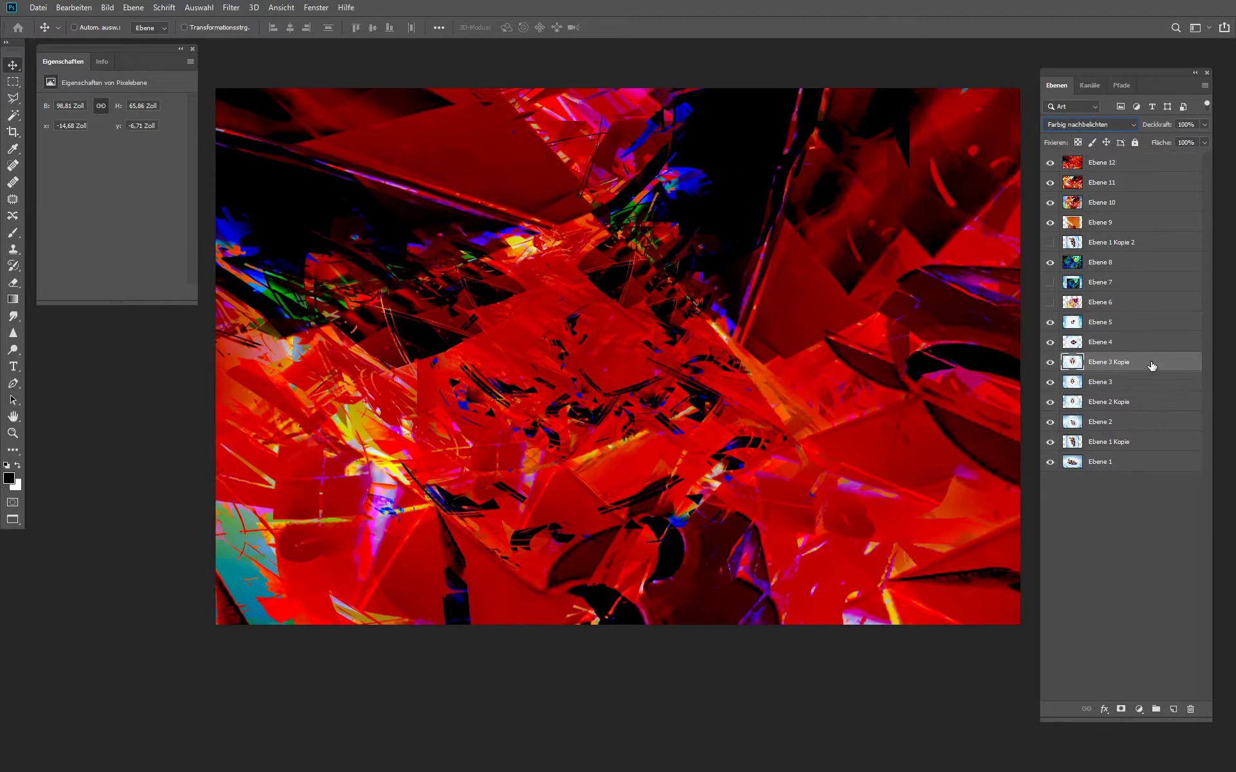
{"action": "left_click_drag", "start_coordinate": [1150, 363], "coordinate": [1171, 709]}
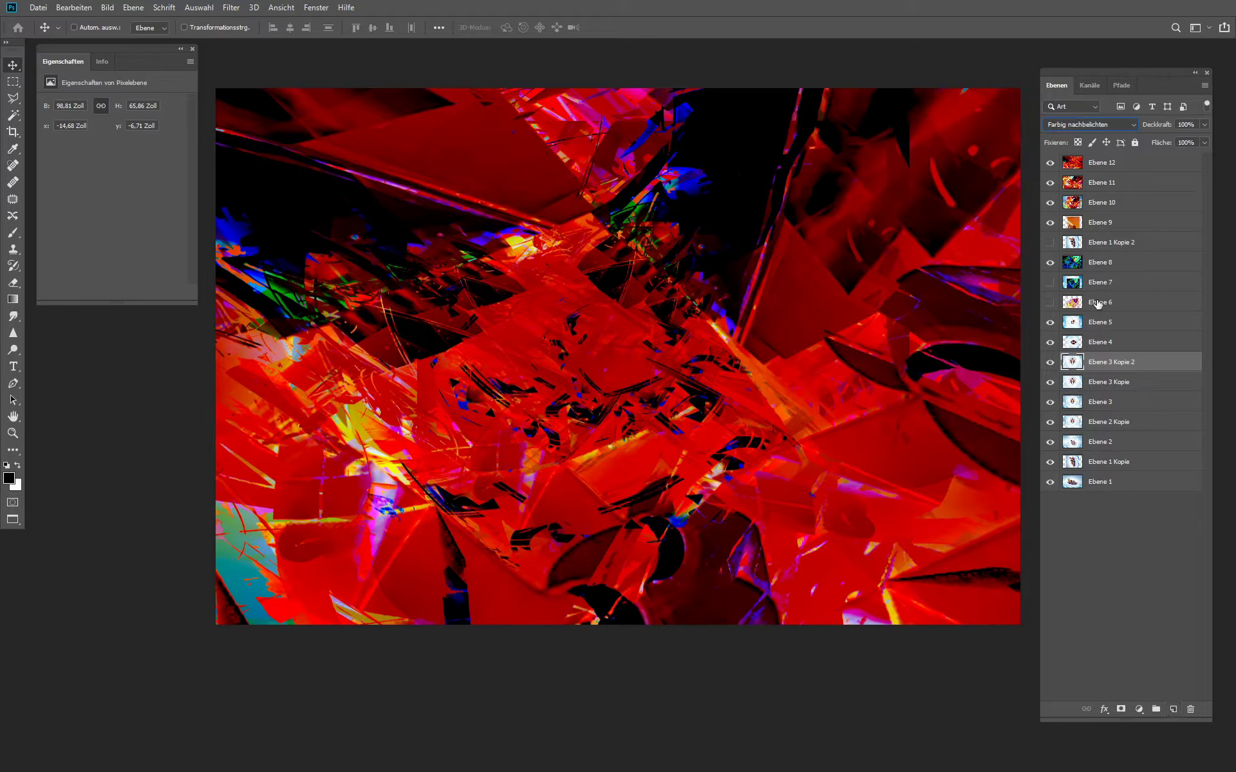
{"action": "left_click_drag", "start_coordinate": [1073, 363], "coordinate": [1128, 163]}
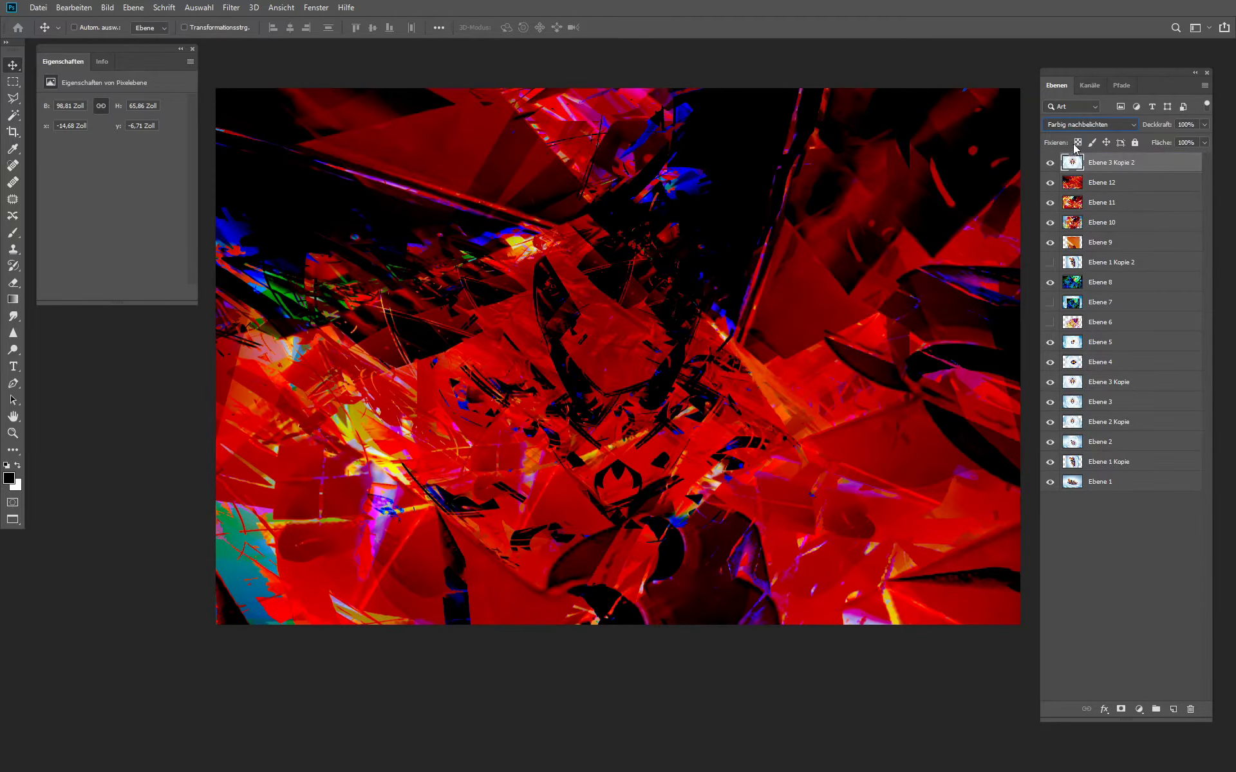
{"action": "left_click", "coordinate": [1070, 125]}
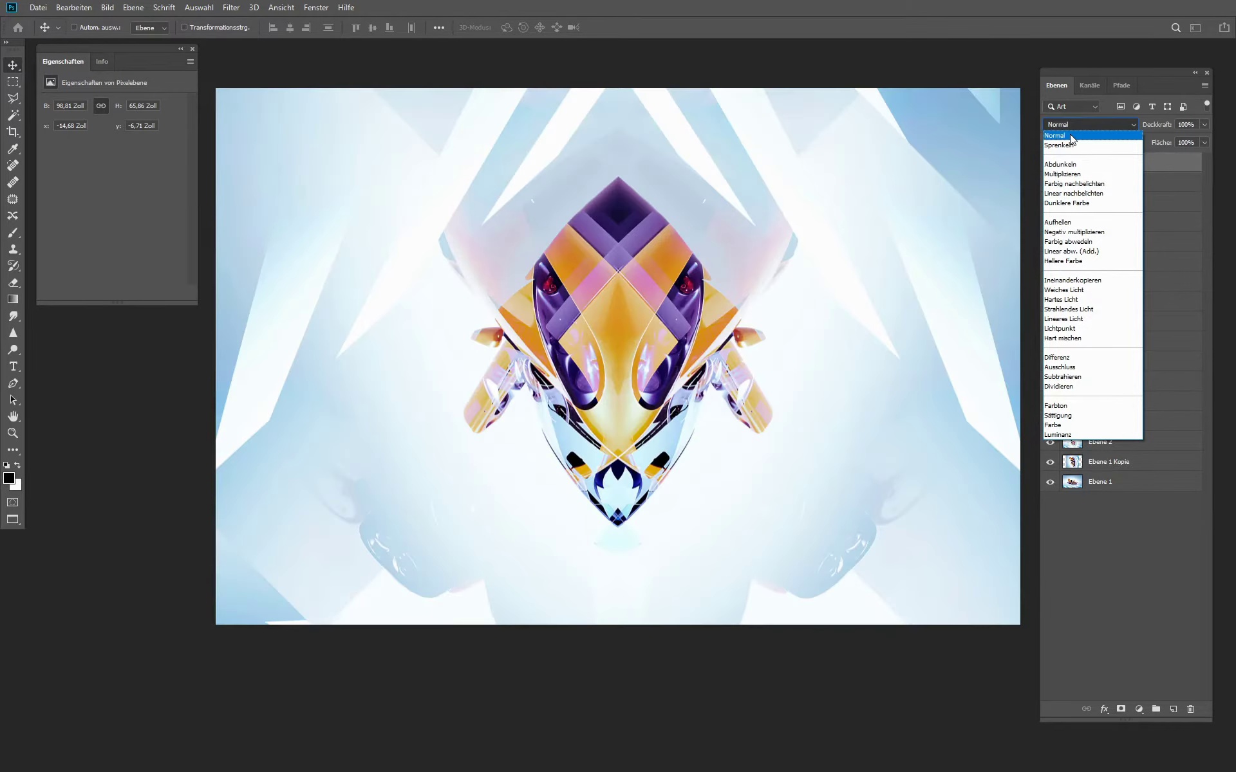
{"action": "left_click", "coordinate": [1070, 135]}
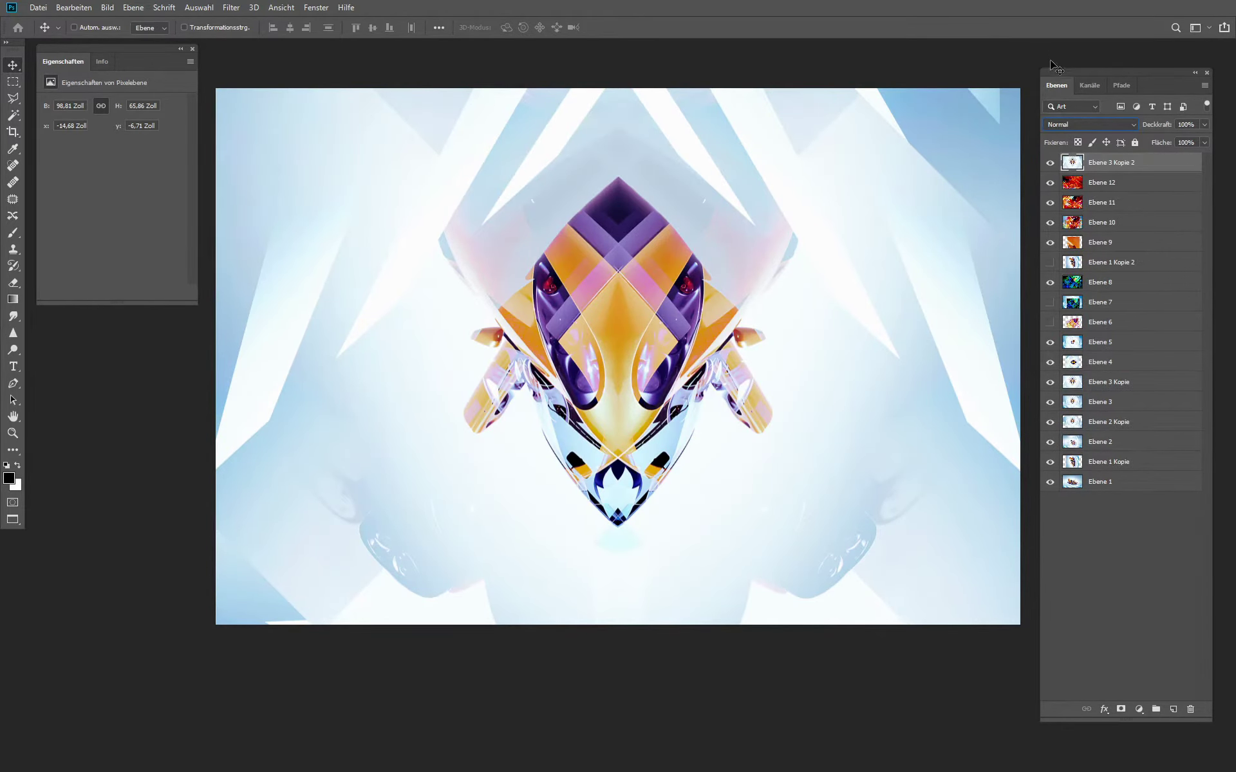
Step: Try out different blend modes on Ebene 3 Kopie 2 and return it to Normal
{"action": "left_click", "coordinate": [1081, 128]}
{"action": "left_click", "coordinate": [1081, 129]}
{"action": "scroll", "coordinate": [1081, 127], "scroll_direction": "down", "scroll_amount": 5}
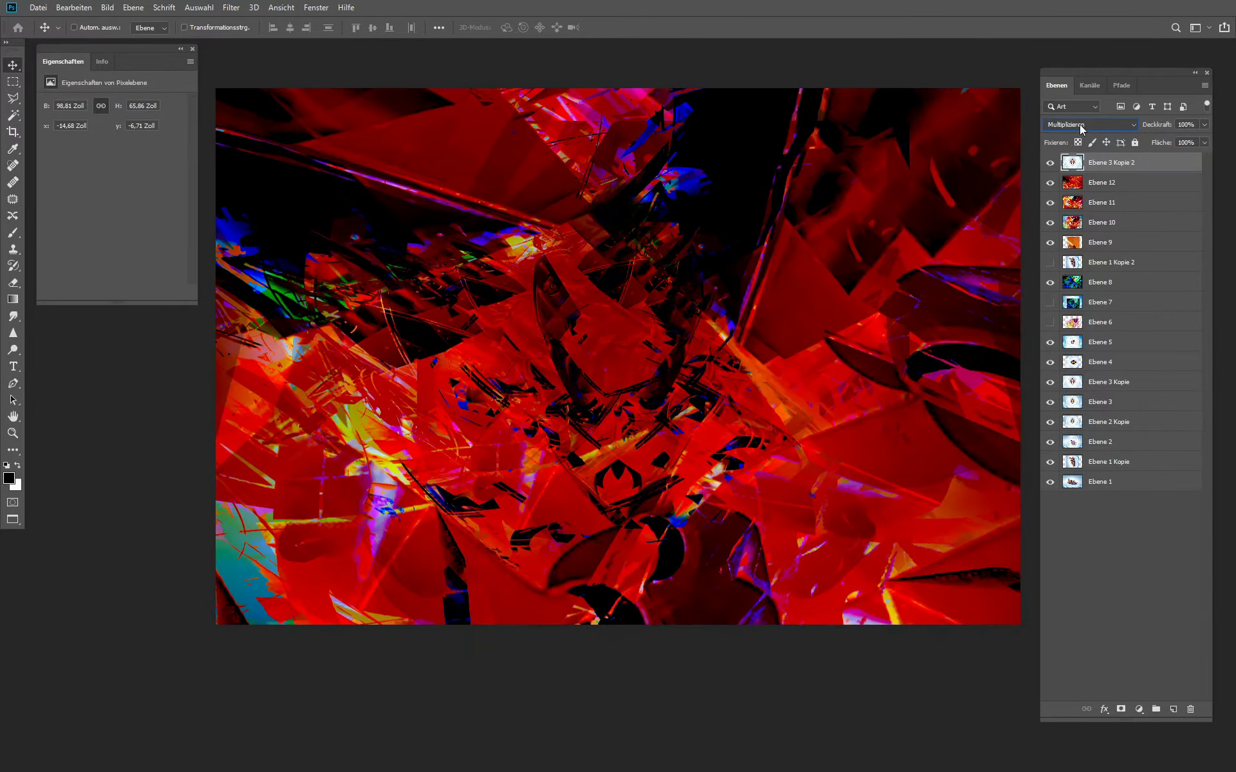
{"action": "scroll", "coordinate": [1081, 127], "scroll_direction": "down", "scroll_amount": 4}
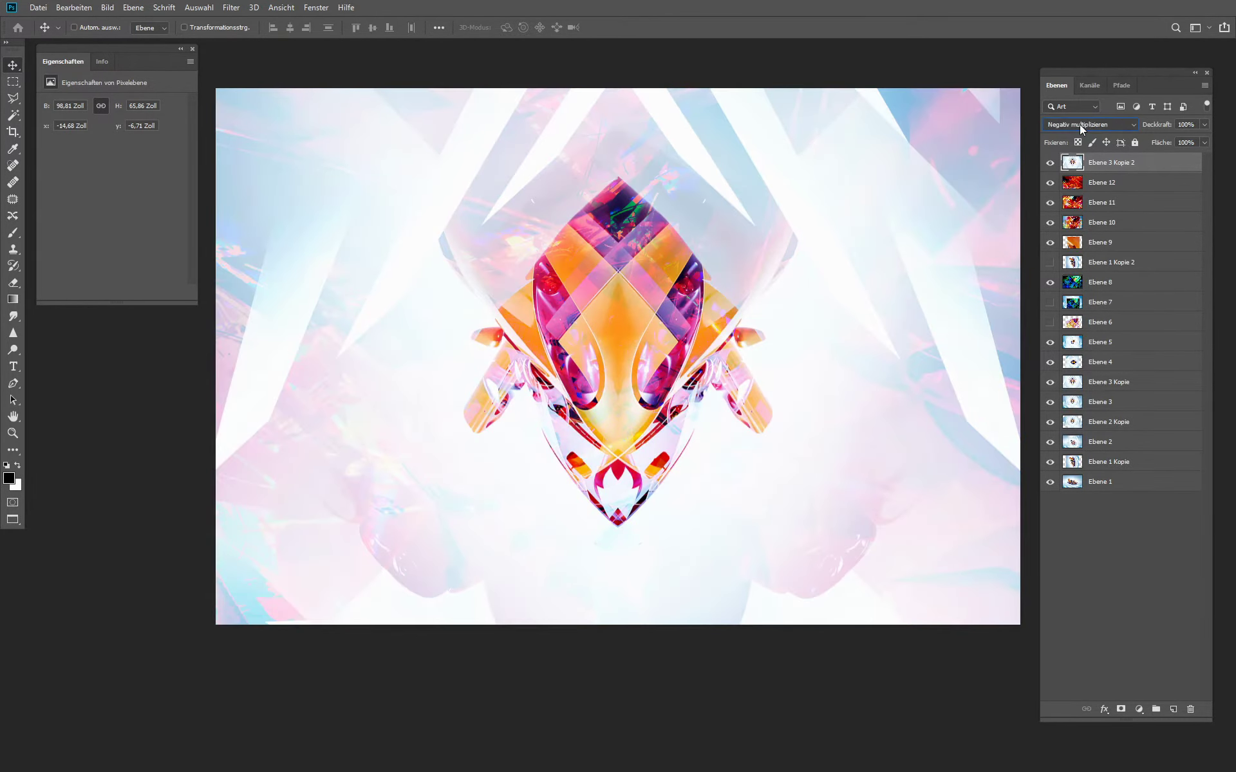
{"action": "scroll", "coordinate": [1082, 127], "scroll_direction": "down", "scroll_amount": 3}
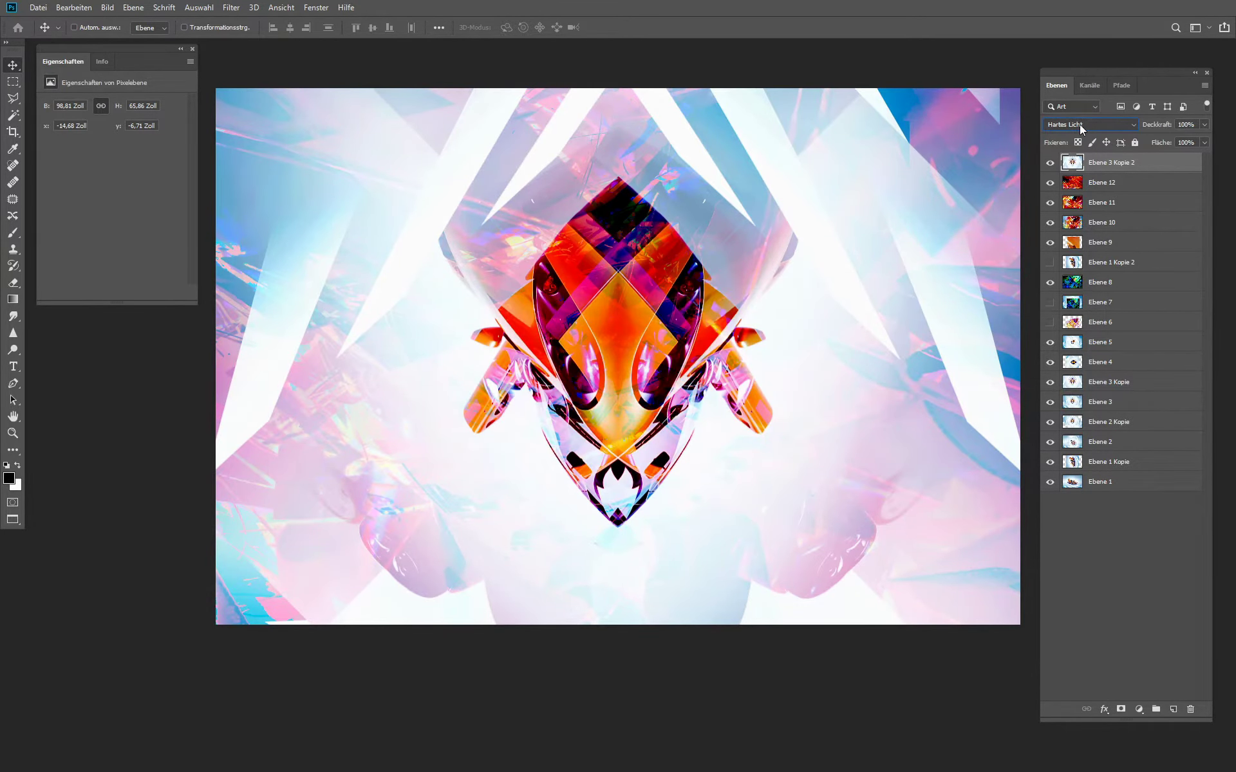
{"action": "scroll", "coordinate": [1079, 125], "scroll_direction": "down", "scroll_amount": 3}
{"action": "scroll", "coordinate": [1079, 124], "scroll_direction": "down", "scroll_amount": 7}
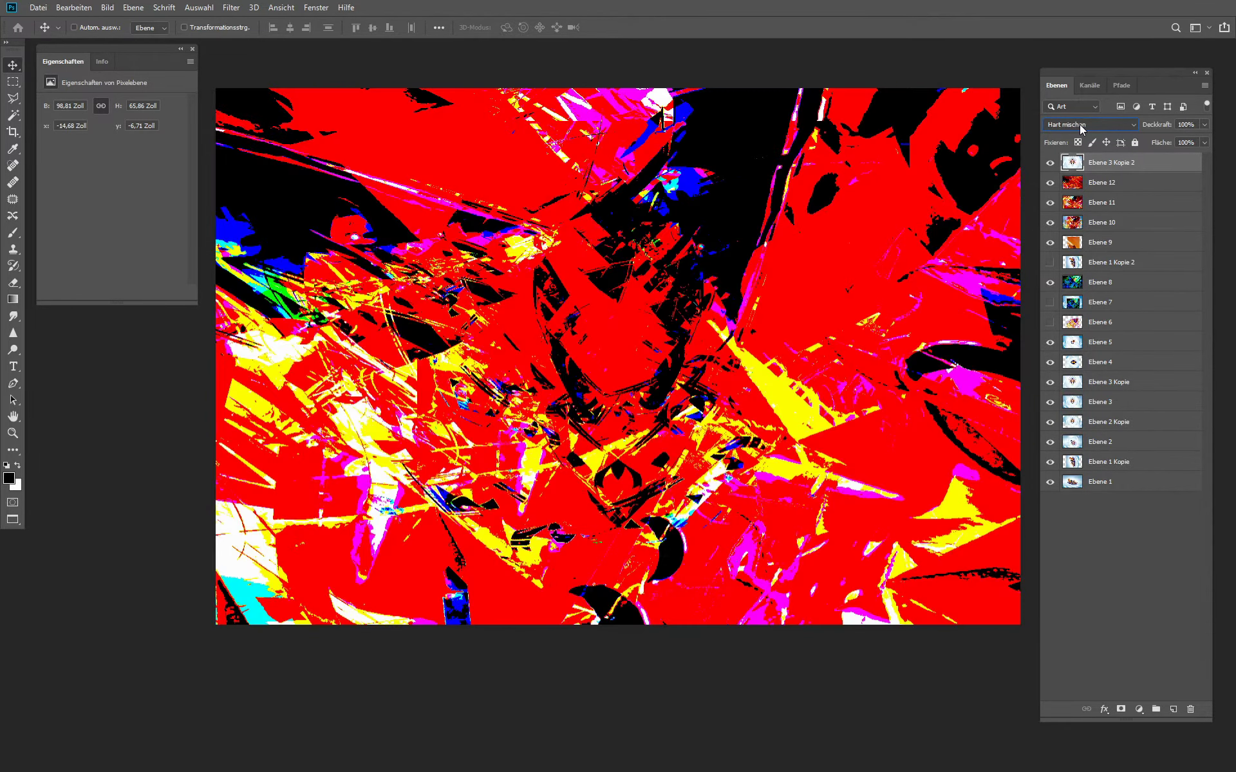
{"action": "scroll", "coordinate": [1081, 129], "scroll_direction": "up", "scroll_amount": 1}
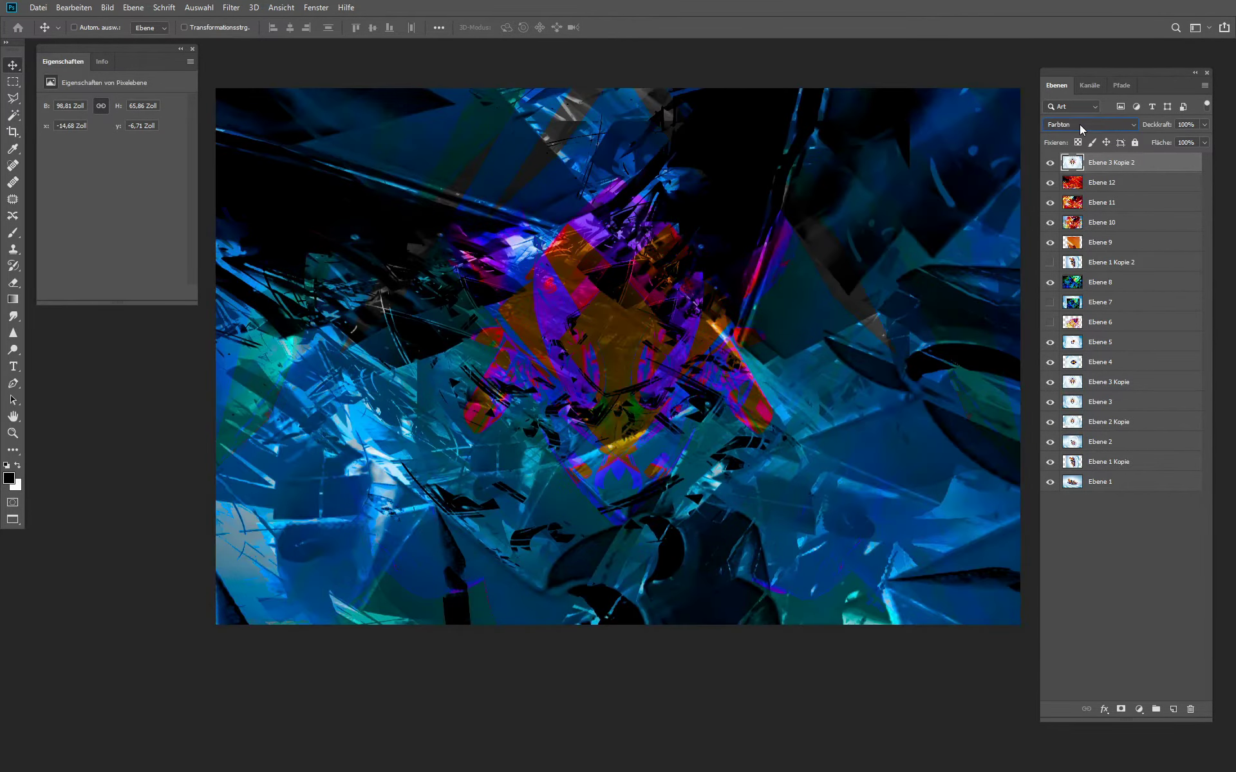
{"action": "scroll", "coordinate": [1081, 129], "scroll_direction": "up", "scroll_amount": 2}
{"action": "scroll", "coordinate": [1080, 125], "scroll_direction": "down", "scroll_amount": 1}
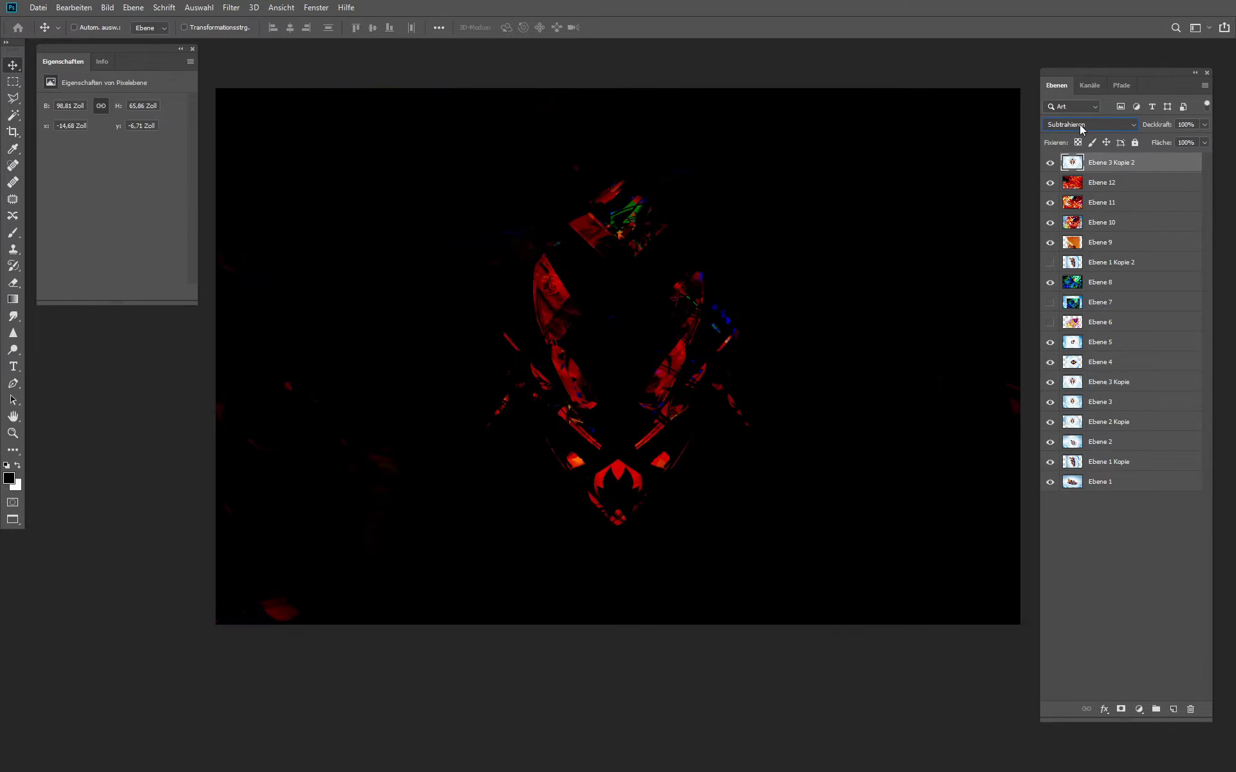
{"action": "left_click", "coordinate": [1079, 124]}
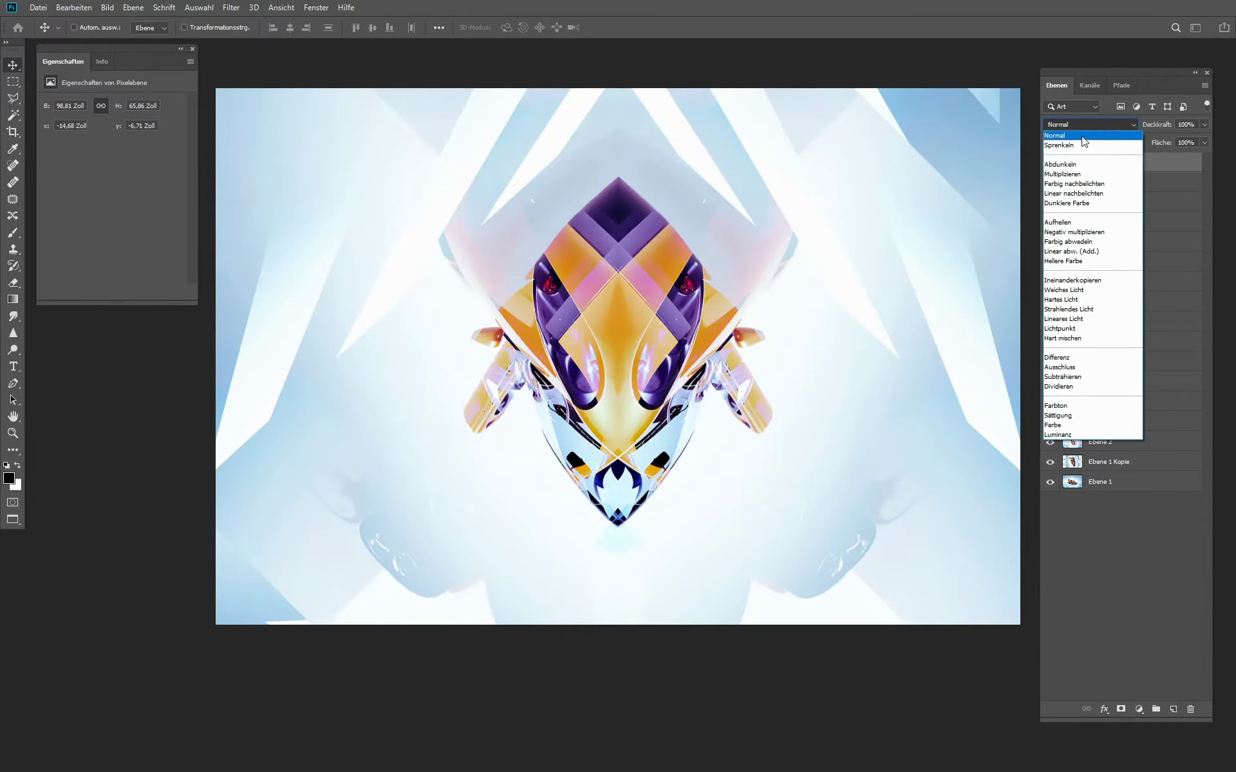
{"action": "left_click", "coordinate": [1082, 137]}
Step: Copy an area of about 20.4 × 27.9 Zoll around the mirrored central figure to a new layer and hide Ebene 3 Kopie 2
{"action": "left_click", "coordinate": [12, 81]}
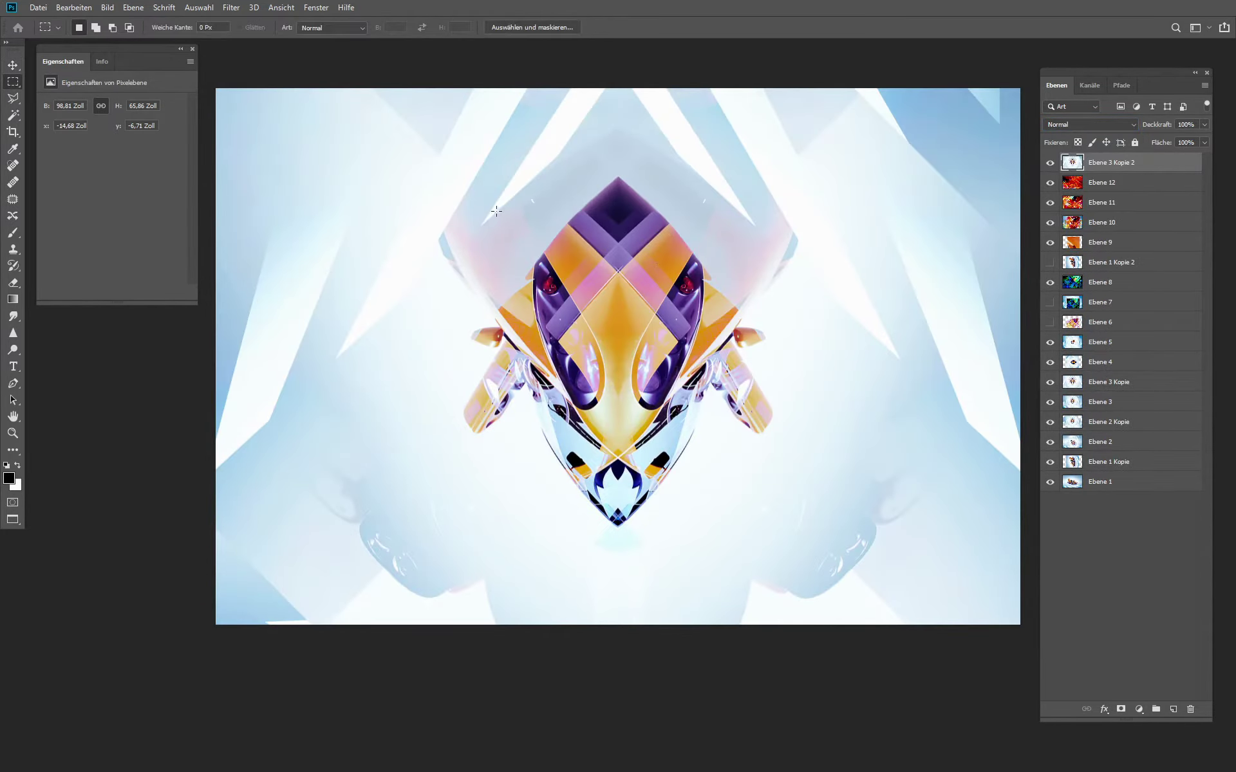
{"action": "left_click_drag", "start_coordinate": [496, 210], "coordinate": [731, 532]}
{"action": "right_click", "coordinate": [610, 362]}
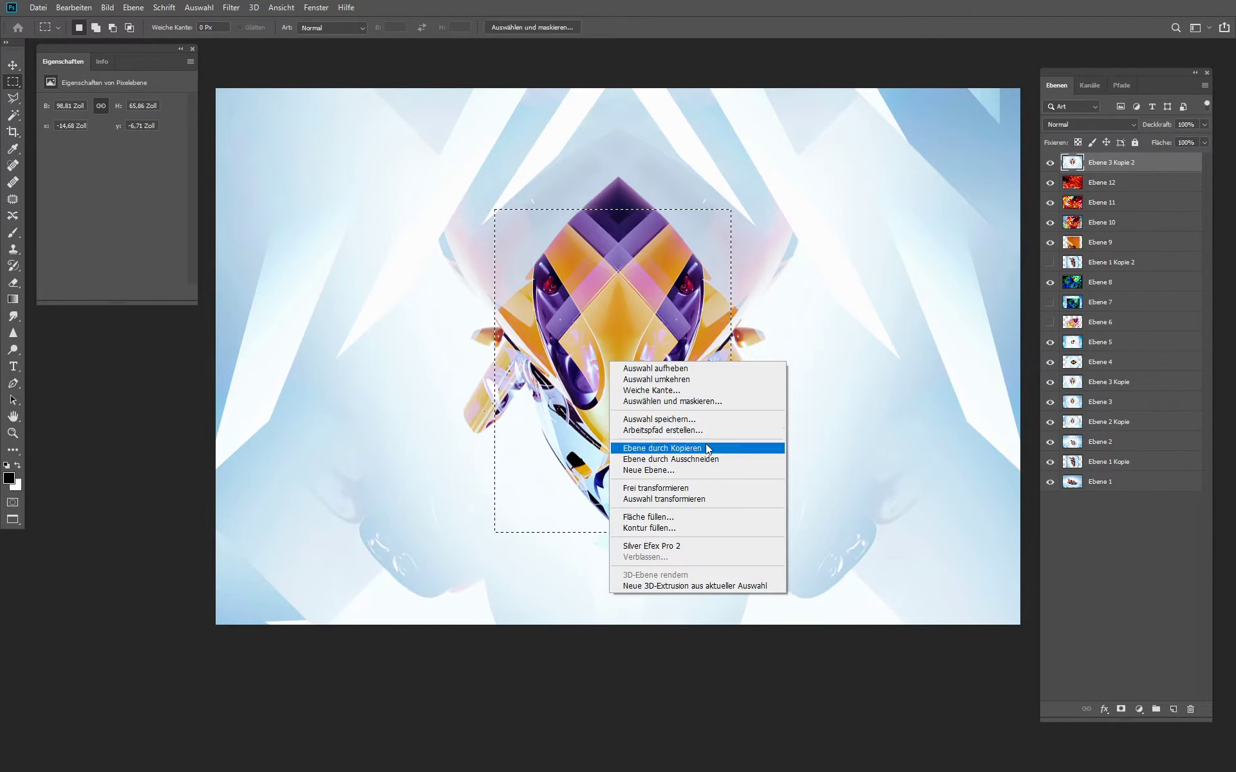
{"action": "left_click", "coordinate": [706, 448]}
{"action": "left_click", "coordinate": [1050, 183]}
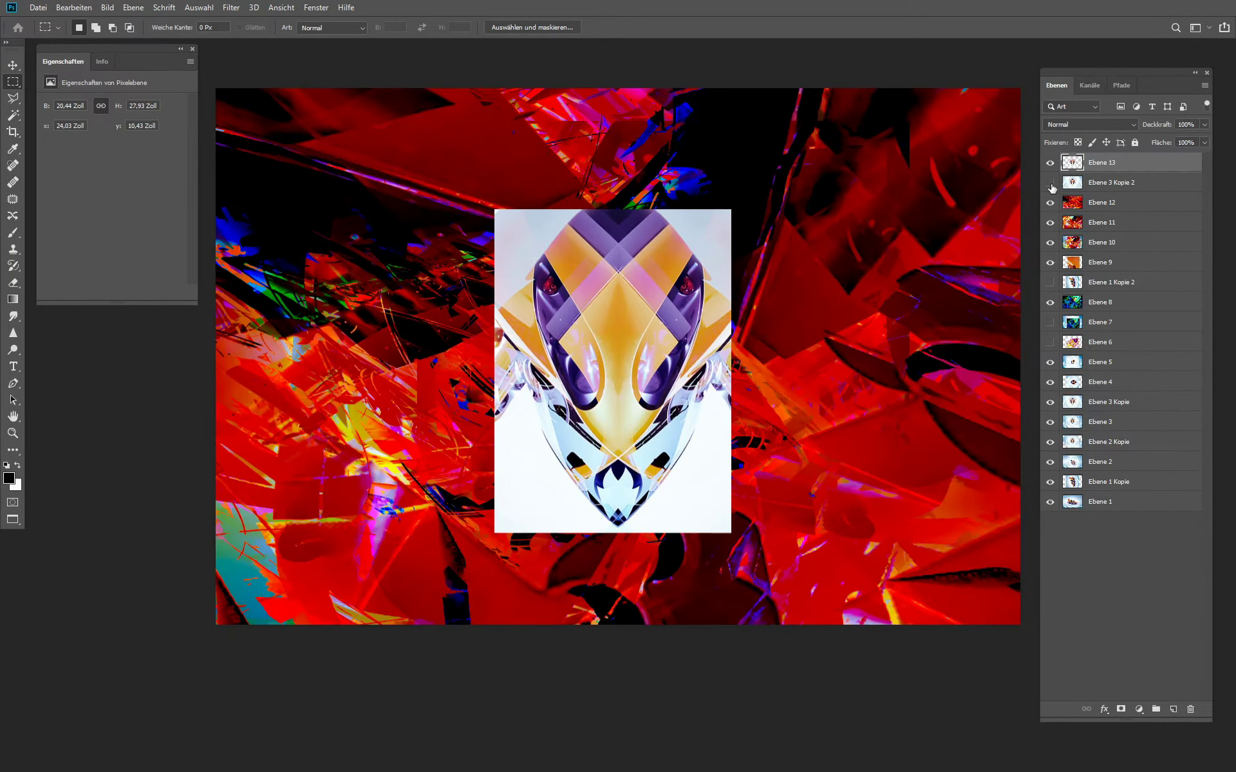
Step: Enlarge Ebene 13 to about 178 % and rotate it 90° clockwise
{"action": "left_click", "coordinate": [73, 7]}
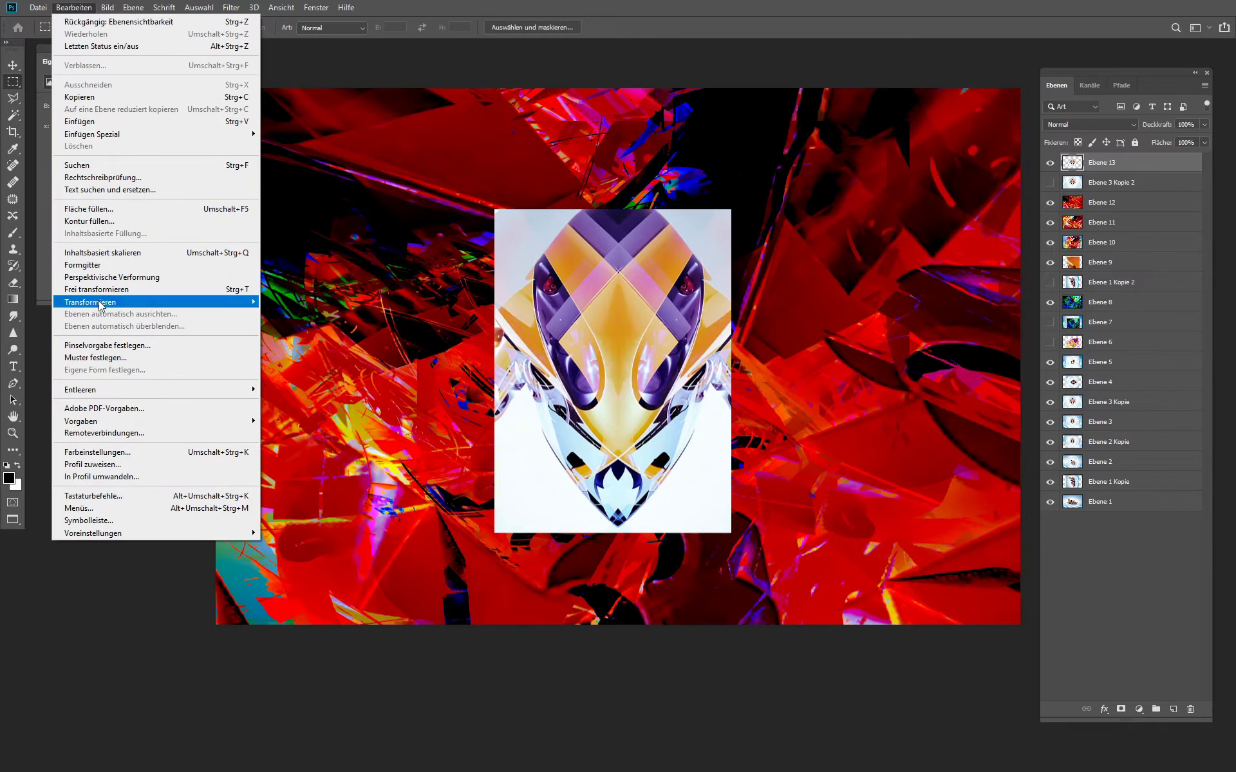
{"action": "mouse_move", "coordinate": [99, 305]}
{"action": "left_click", "coordinate": [330, 322]}
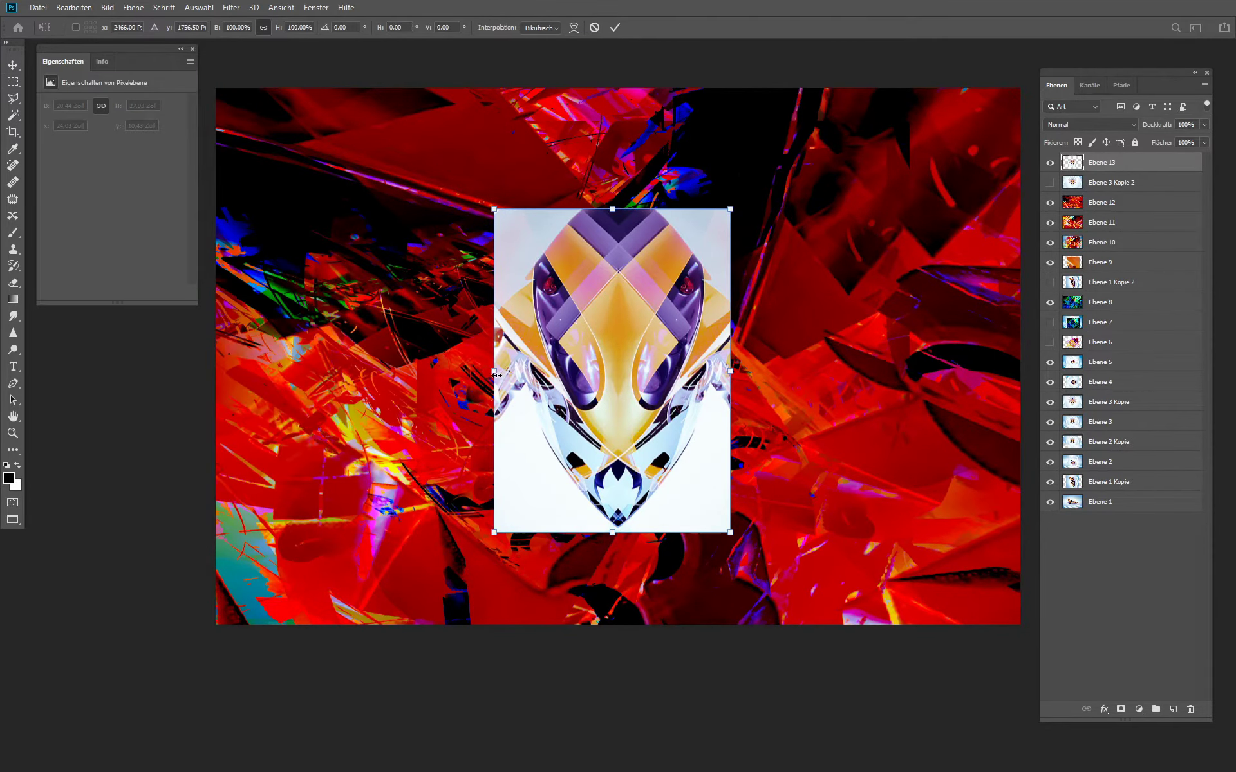
{"action": "left_click_drag", "start_coordinate": [496, 375], "coordinate": [310, 371]}
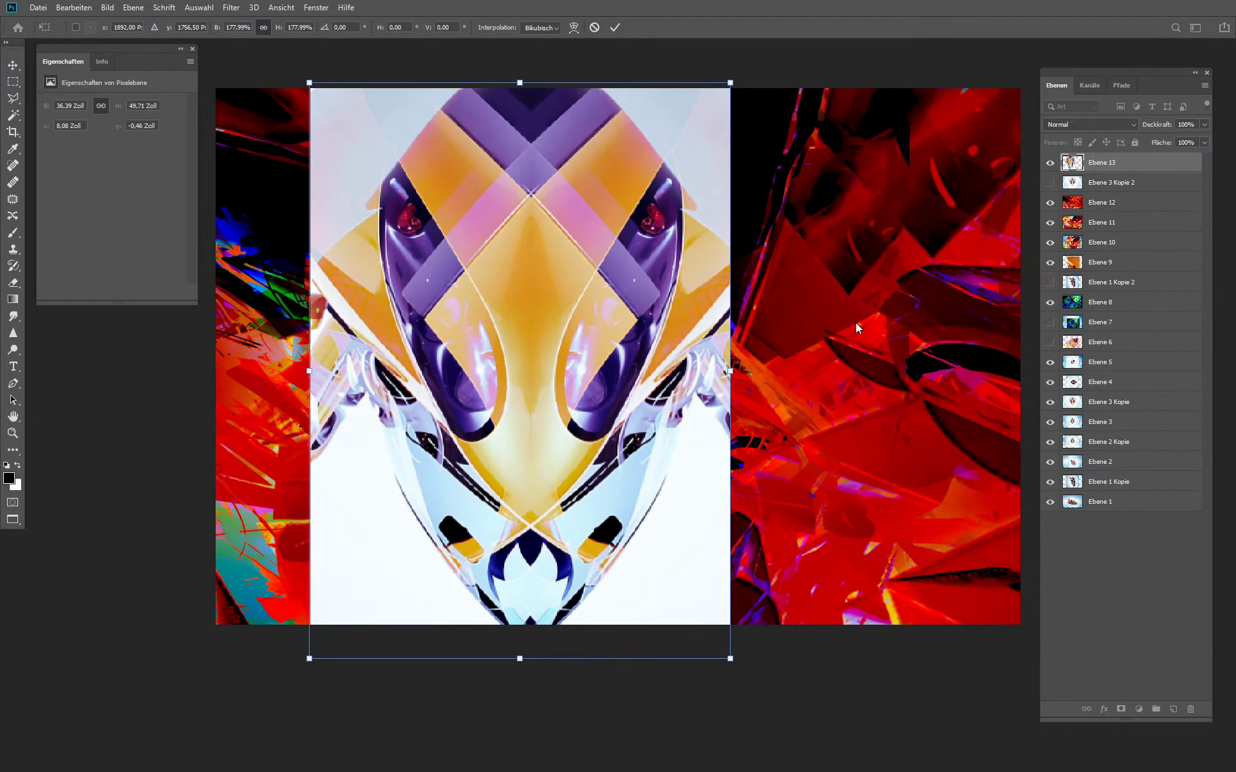
{"action": "key", "text": "Return"}
{"action": "left_click", "coordinate": [73, 7]}
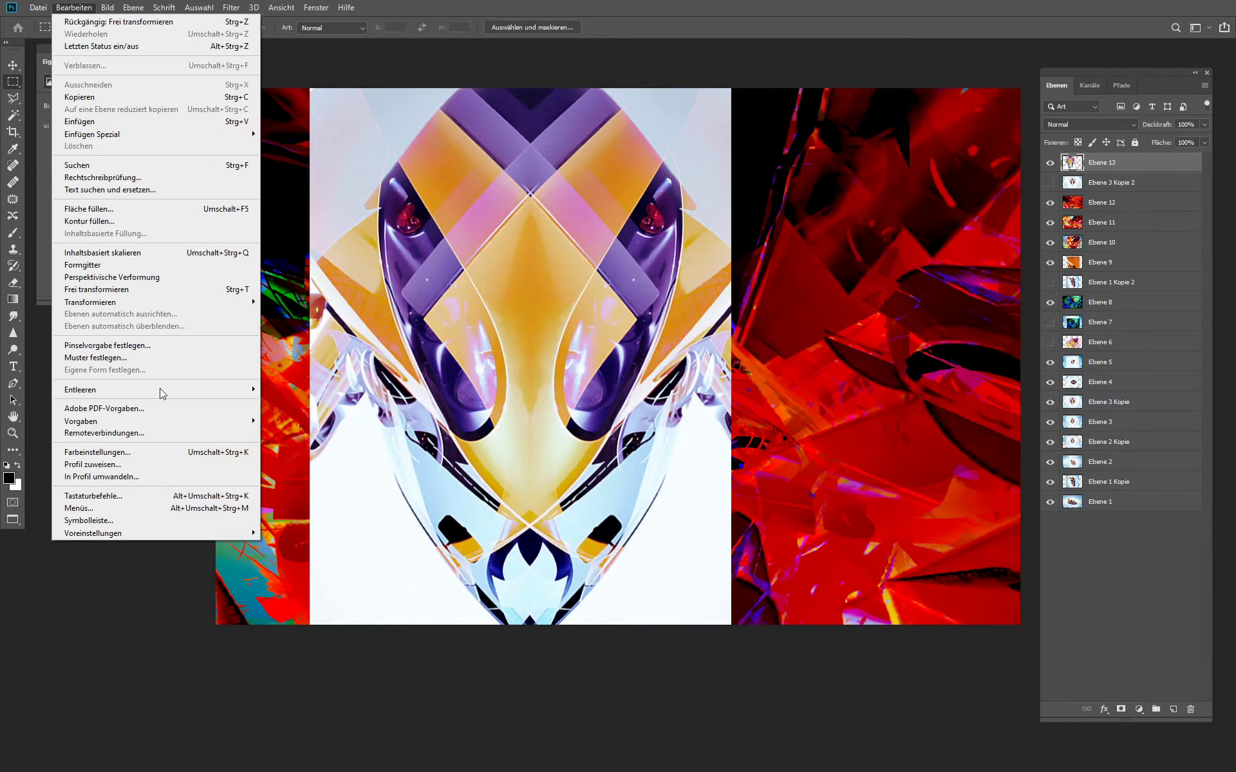
{"action": "mouse_move", "coordinate": [121, 304]}
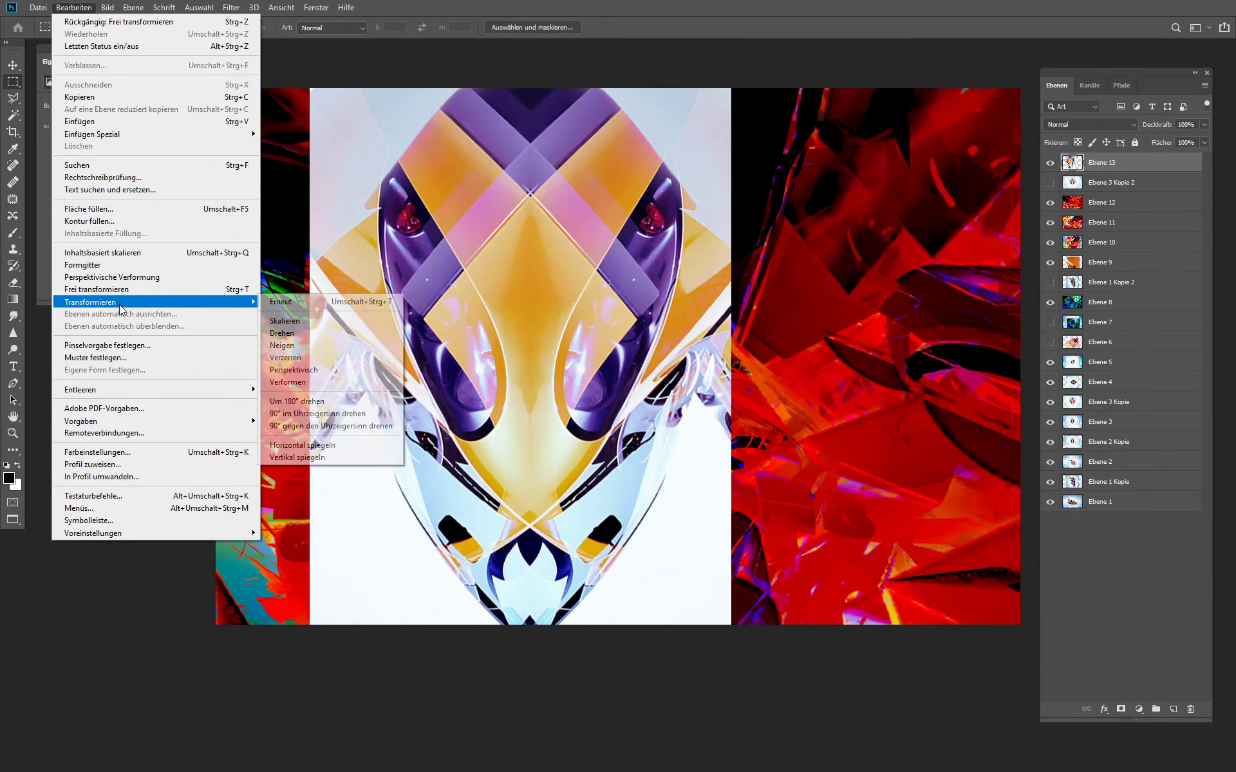
{"action": "left_click", "coordinate": [331, 413]}
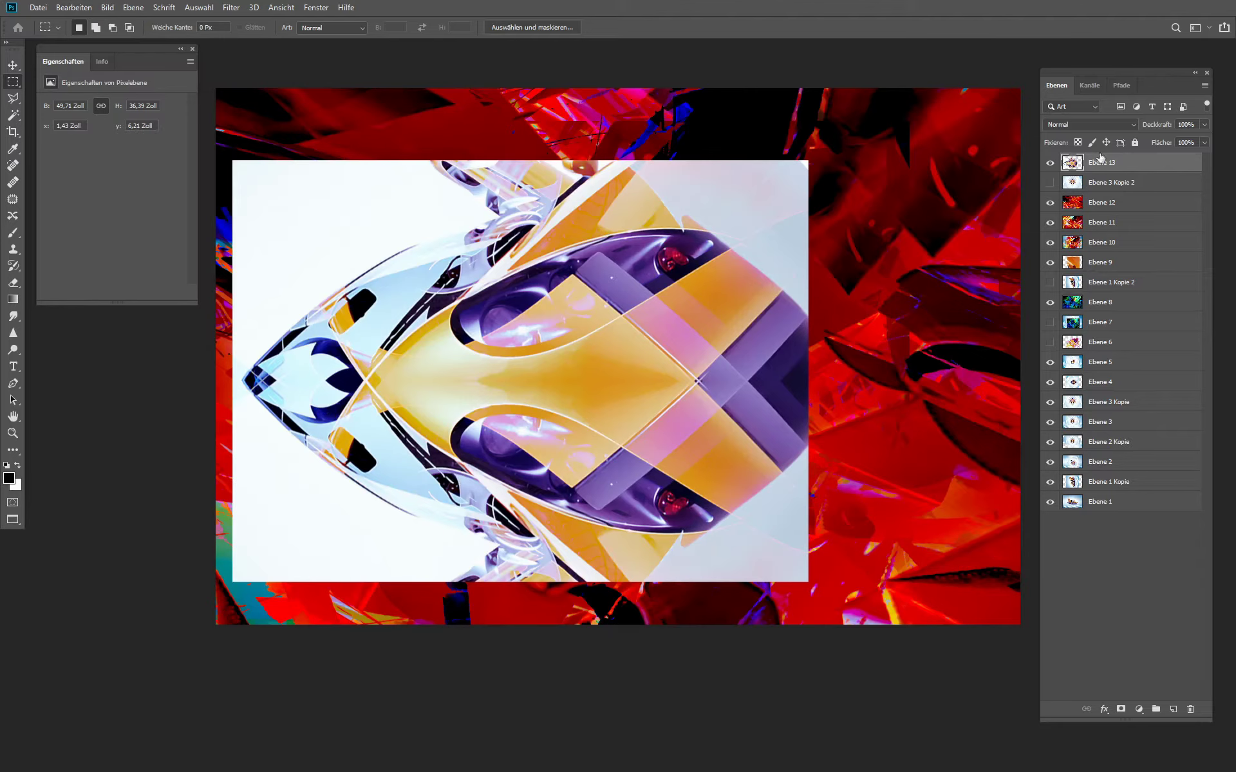
Step: Duplicate Ebene 13 and rotate the copy 90° clockwise
{"action": "left_click_drag", "start_coordinate": [1133, 164], "coordinate": [1172, 709]}
{"action": "left_click", "coordinate": [74, 7]}
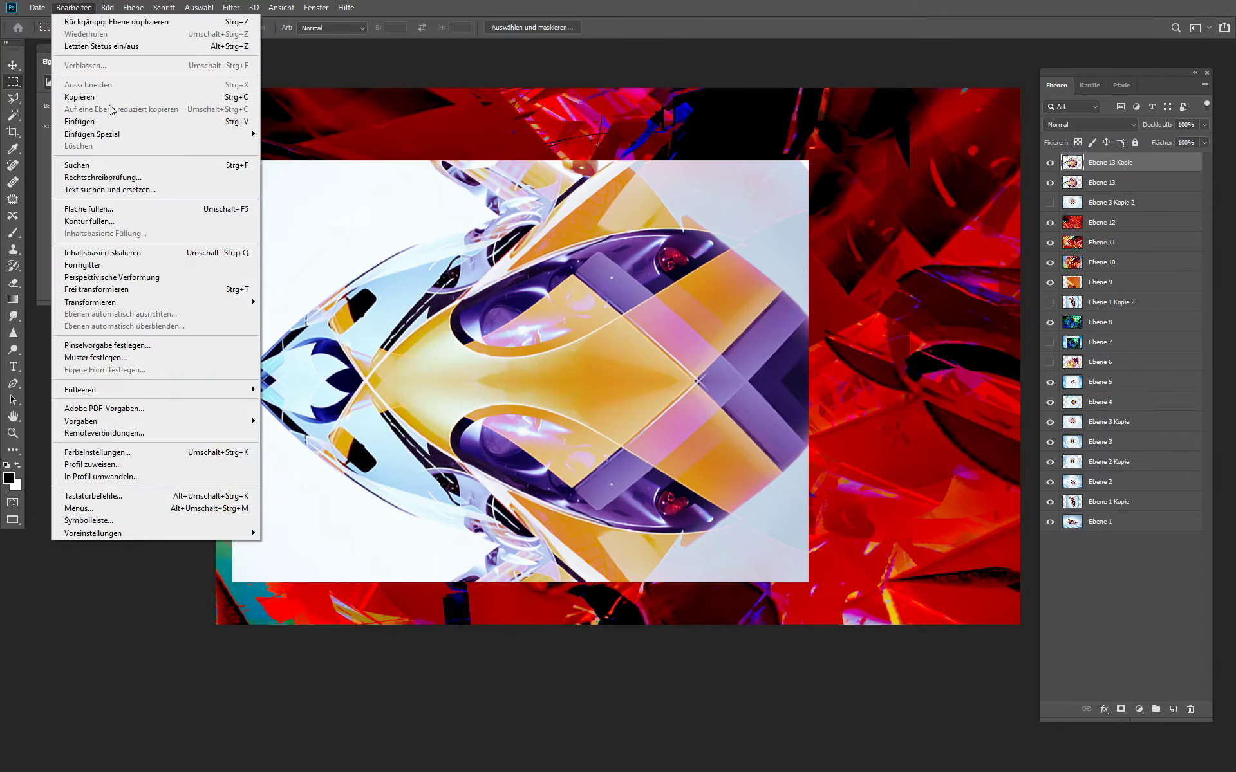
{"action": "mouse_move", "coordinate": [133, 304]}
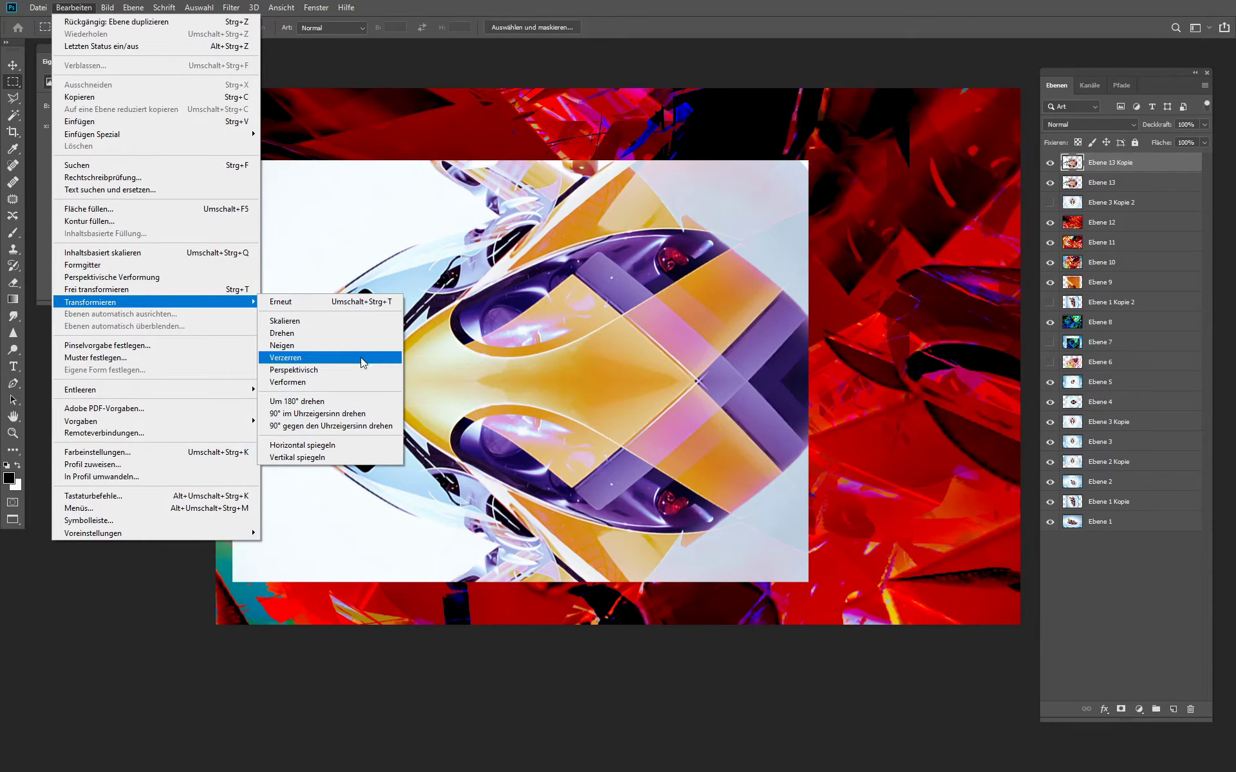
{"action": "left_click", "coordinate": [330, 413]}
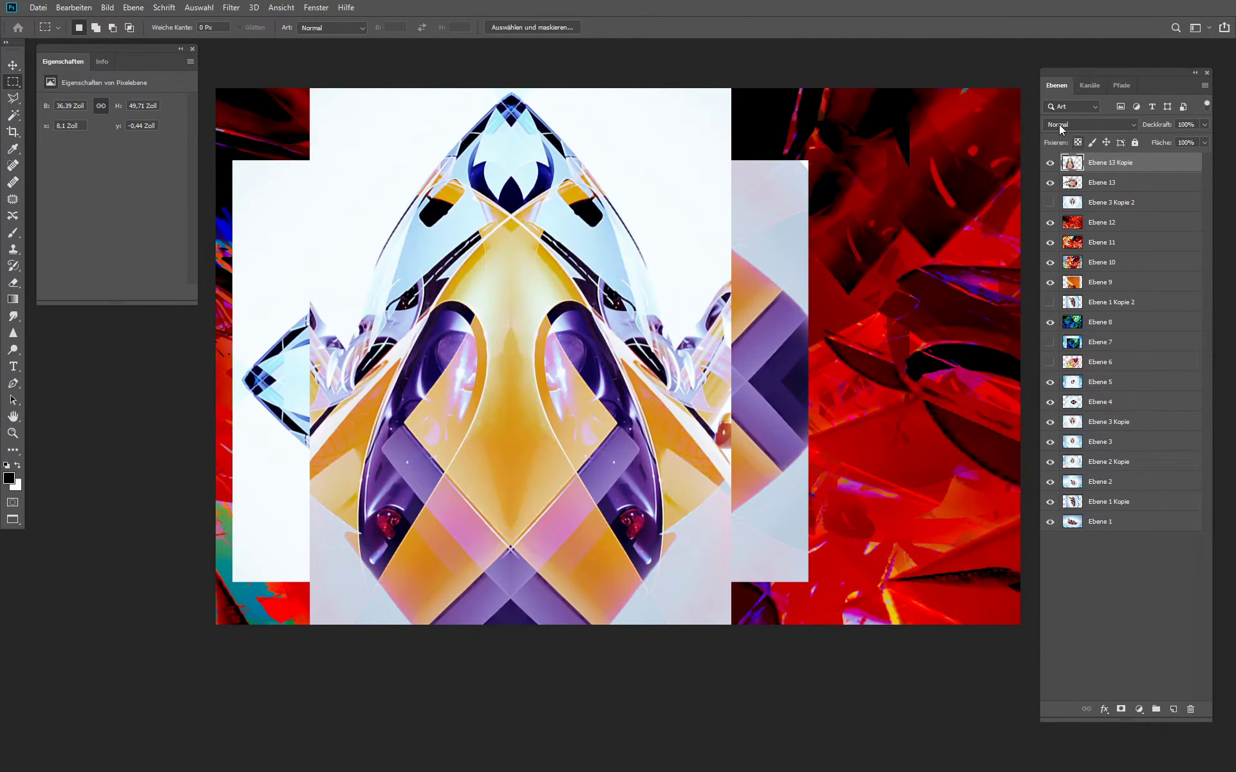
Step: Set Ebene 13 Kopie to Farbig nachbelichten and stamp all visible layers onto a new layer, hiding Ebene 13 and its copy
{"action": "scroll", "coordinate": [1062, 129], "scroll_direction": "down", "scroll_amount": 2}
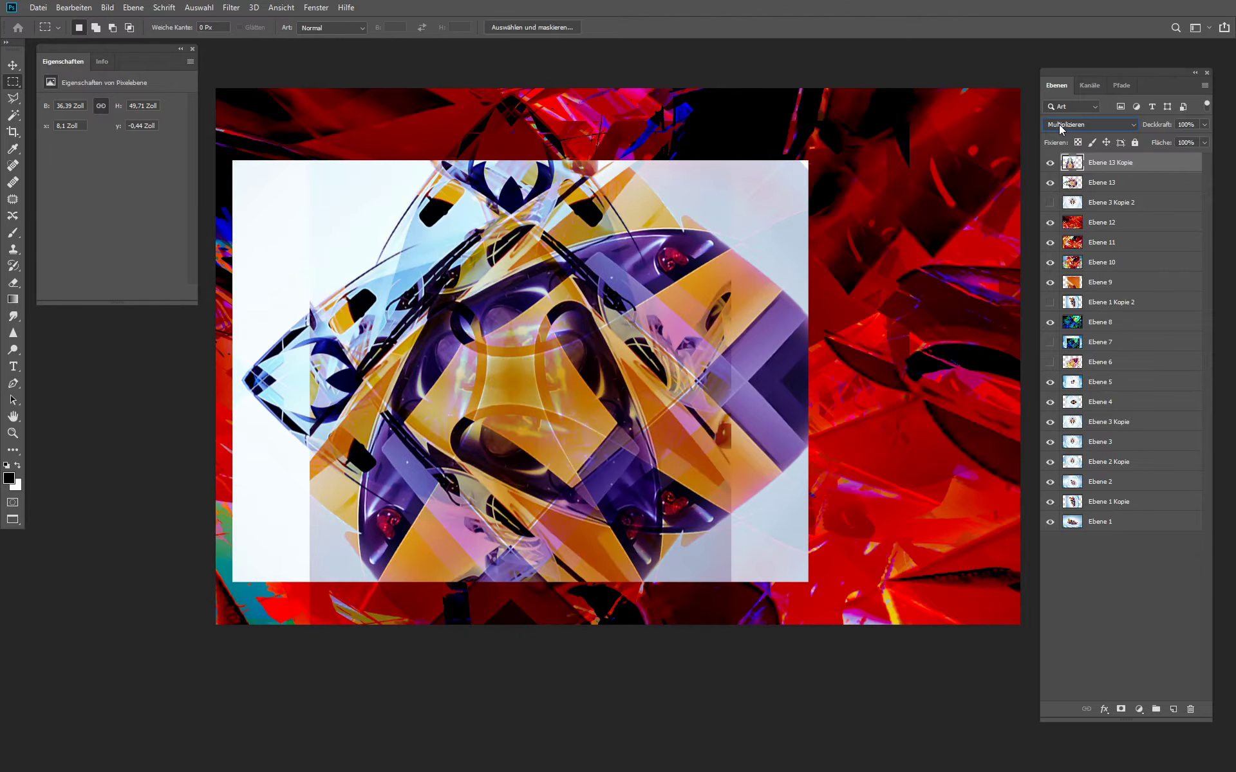
{"action": "scroll", "coordinate": [1061, 129], "scroll_direction": "down", "scroll_amount": 1}
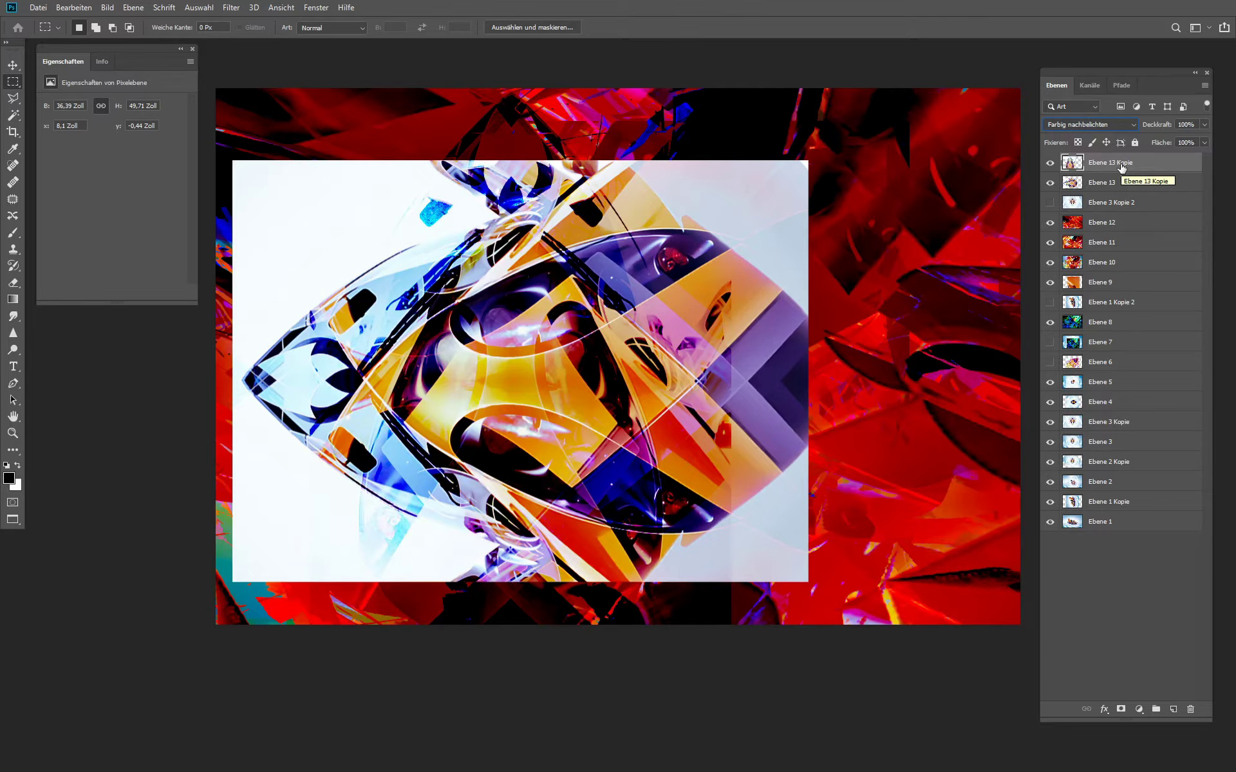
{"action": "key", "text": "ctrl+shift+alt+e"}
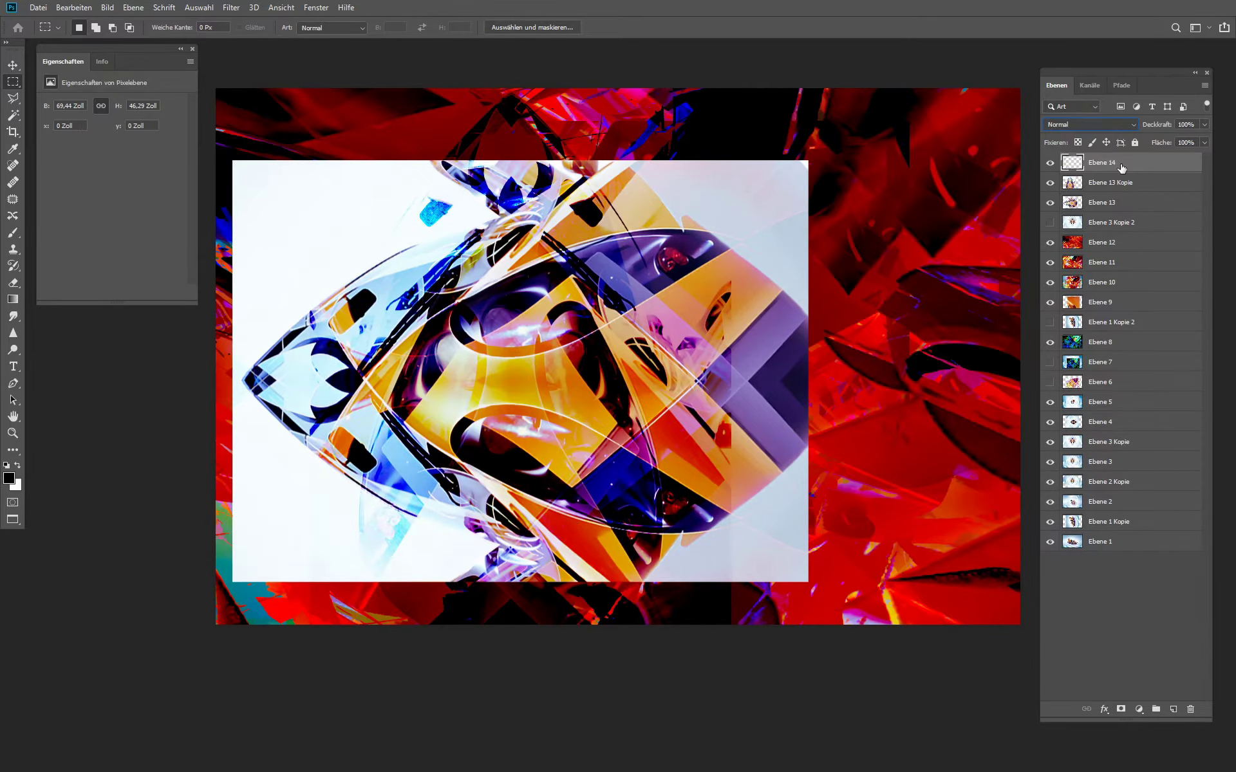
{"action": "left_click_drag", "start_coordinate": [1050, 183], "coordinate": [1050, 203]}
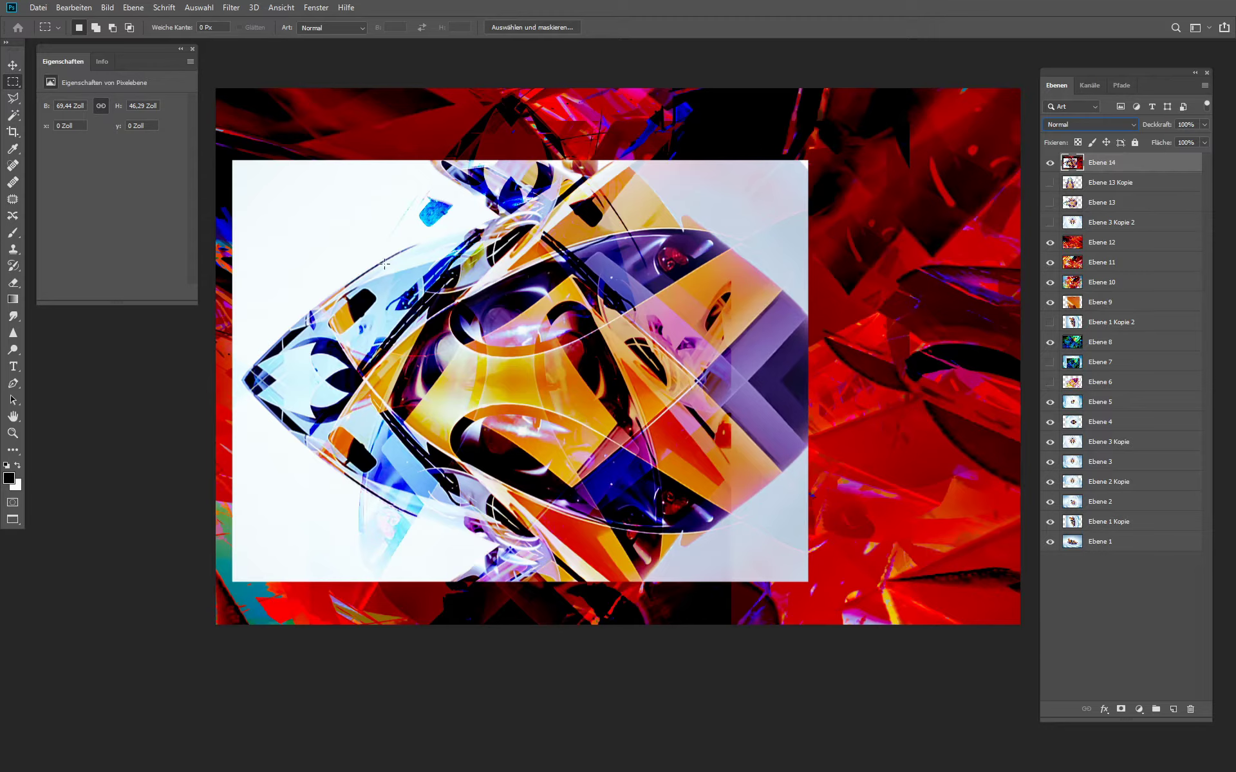
Step: Copy a central area of about 29.8 × 19.9 Zoll from Ebene 14 to a new layer and hide Ebene 14
{"action": "left_click_drag", "start_coordinate": [384, 264], "coordinate": [729, 494]}
{"action": "right_click", "coordinate": [634, 416]}
{"action": "left_click", "coordinate": [740, 499]}
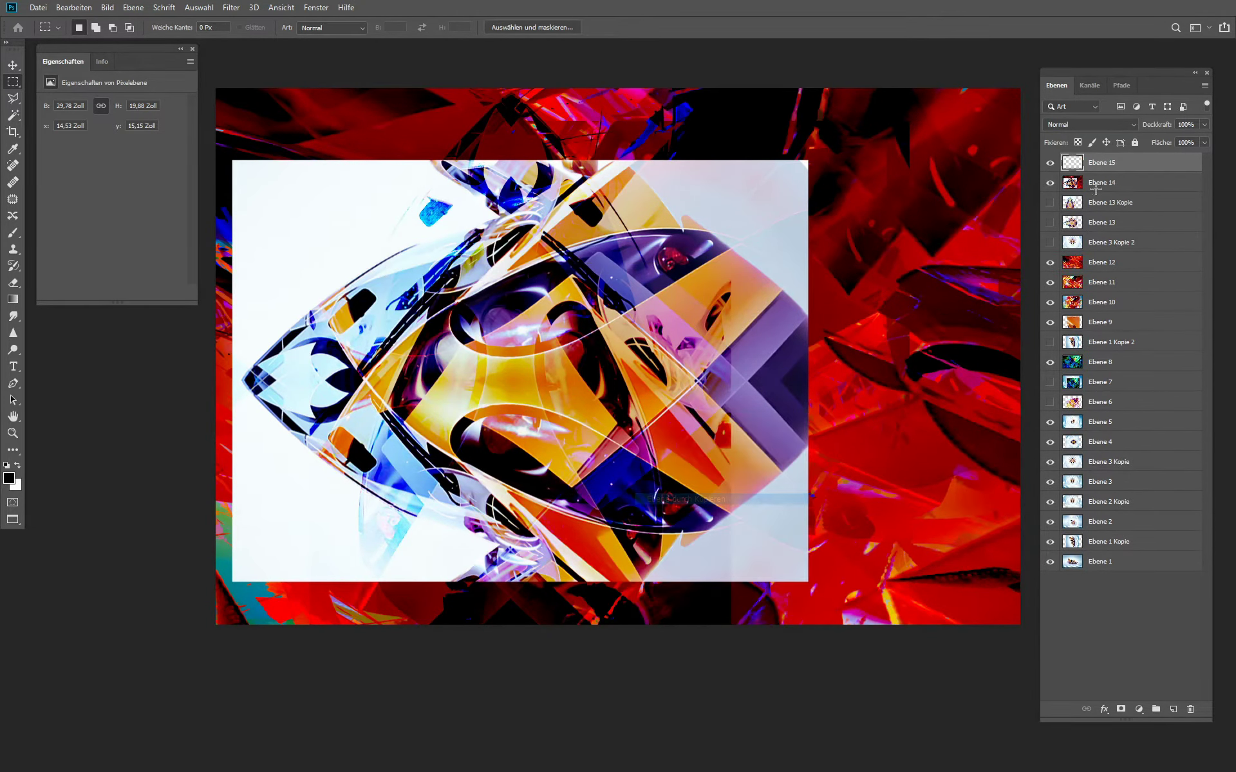
{"action": "left_click", "coordinate": [1051, 184]}
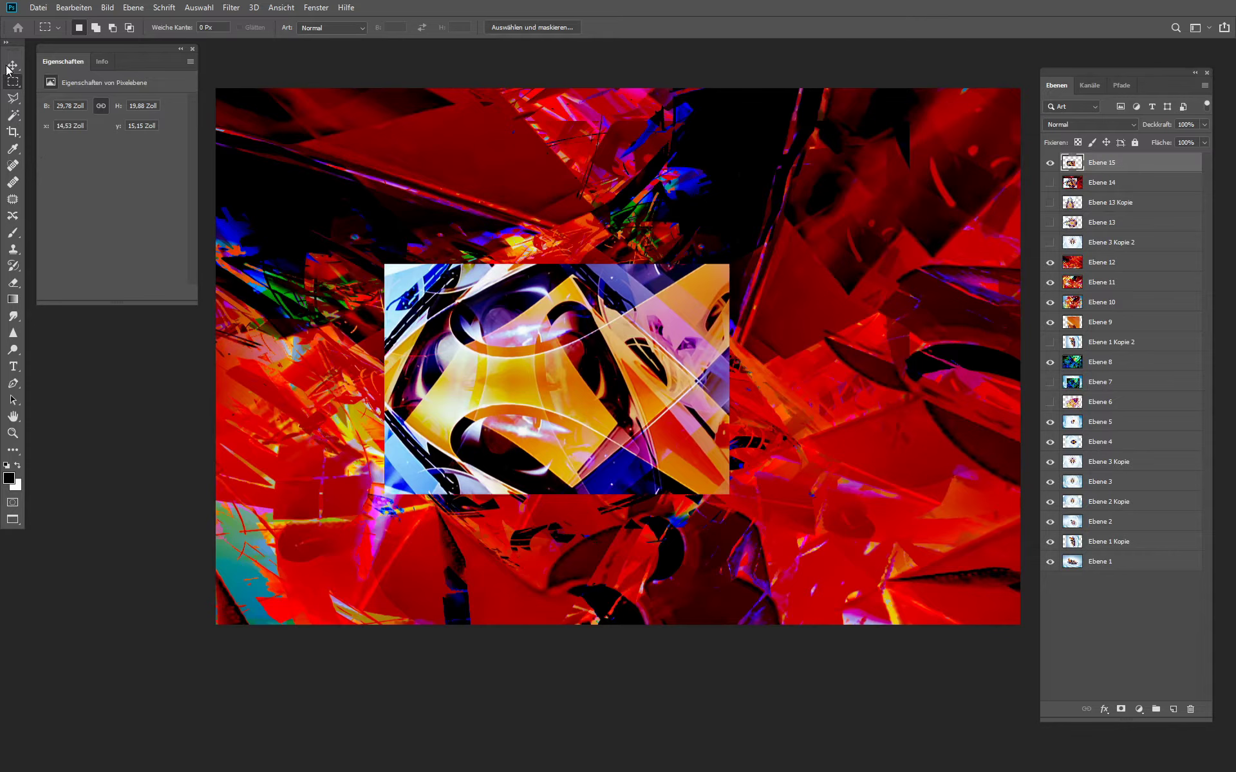
Step: Move Ebene 15 to the left edge of the canvas and enlarge it to about 72 × 48 Zoll so it covers the canvas
{"action": "left_click", "coordinate": [10, 67]}
{"action": "left_click_drag", "start_coordinate": [599, 366], "coordinate": [433, 344]}
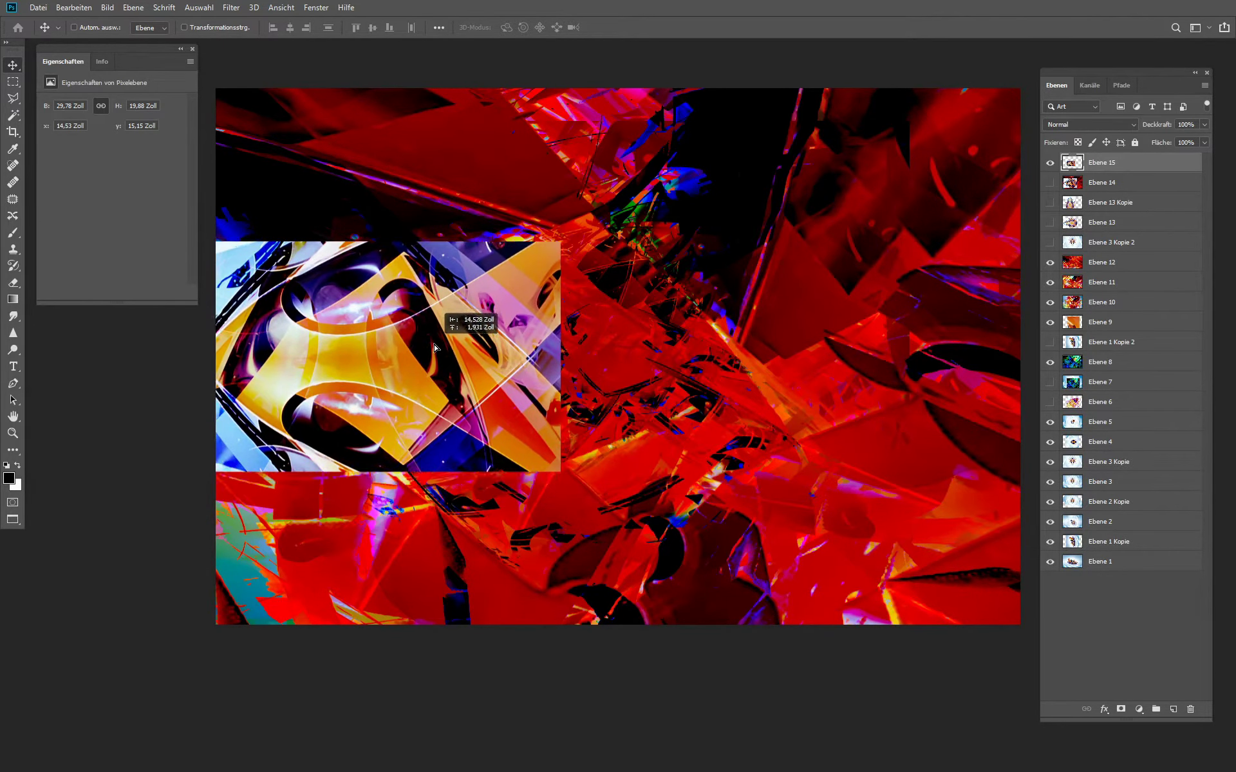
{"action": "left_click", "coordinate": [72, 8]}
{"action": "mouse_move", "coordinate": [166, 303]}
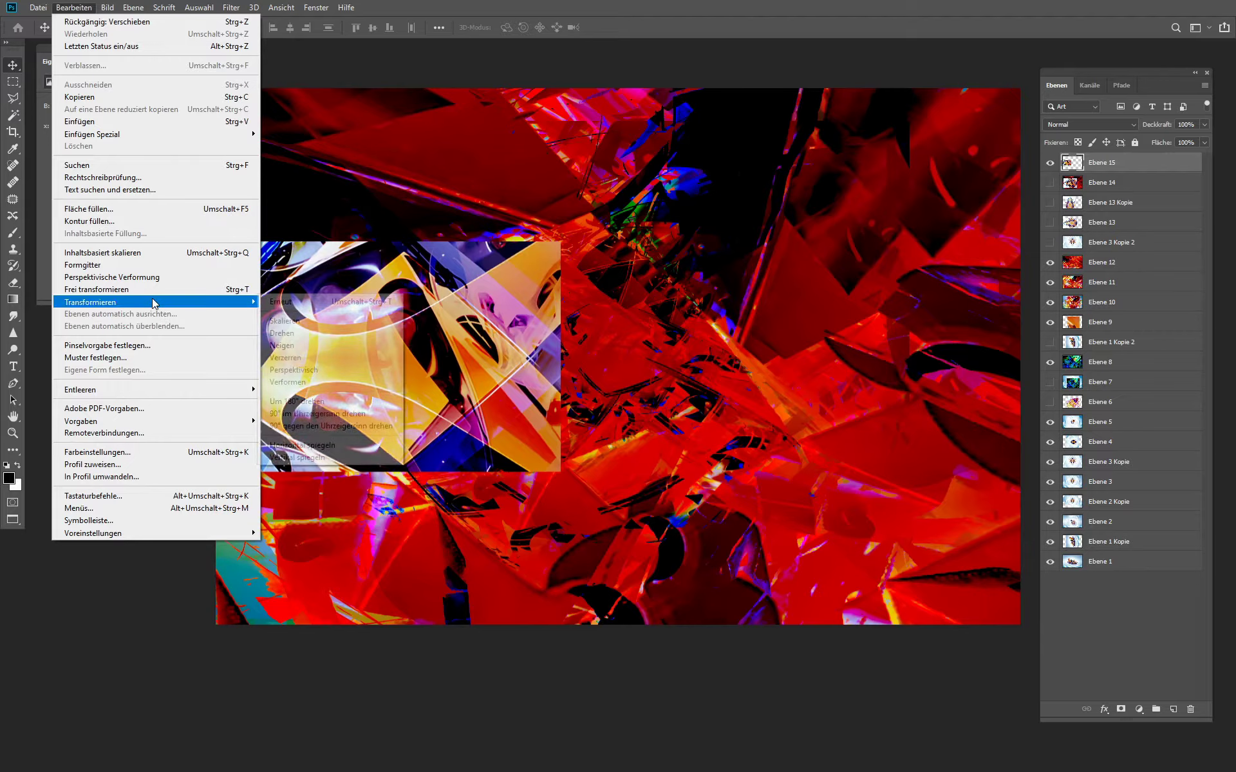
{"action": "left_click", "coordinate": [284, 322]}
{"action": "left_click_drag", "start_coordinate": [560, 356], "coordinate": [1022, 406]}
{"action": "key", "text": "Return"}
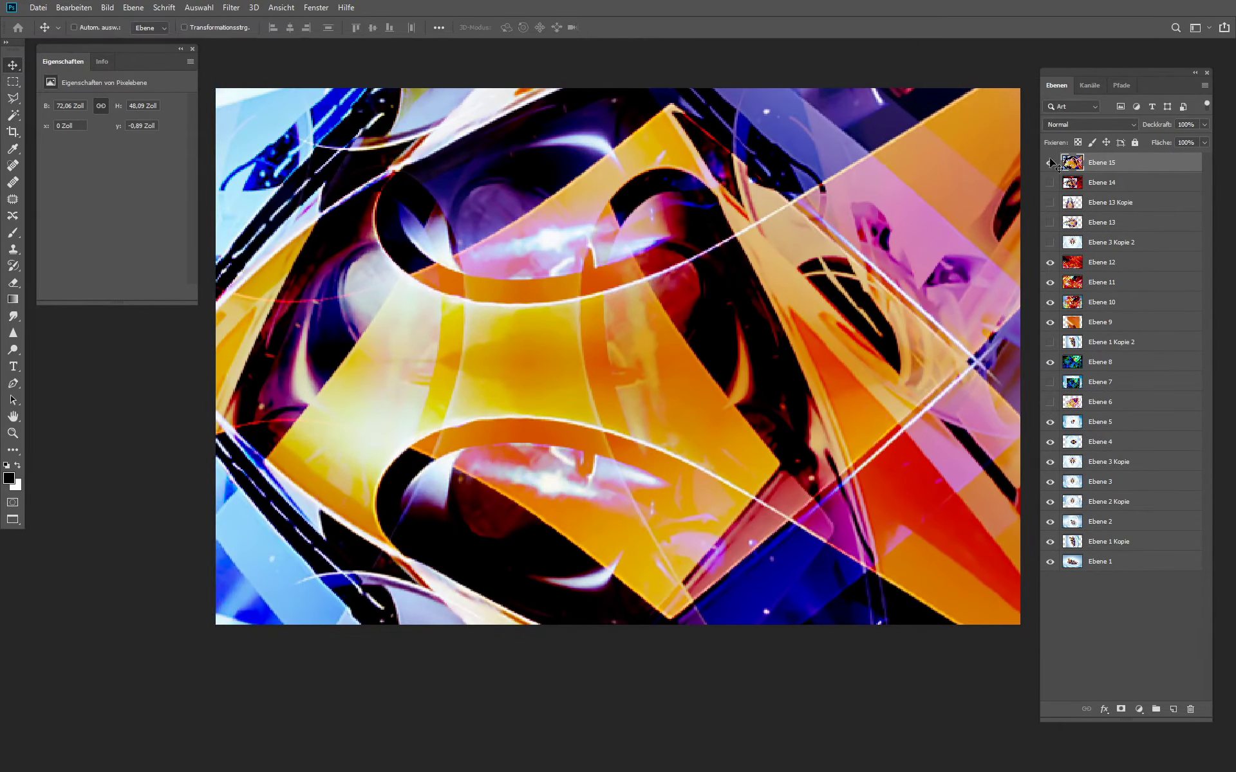
Step: Try out different blend modes on Ebene 15 and set it to Lichtpunkt
{"action": "left_click", "coordinate": [1087, 124]}
{"action": "key", "text": "Down"}
{"action": "key", "text": "Down"}
{"action": "key", "text": "Return"}
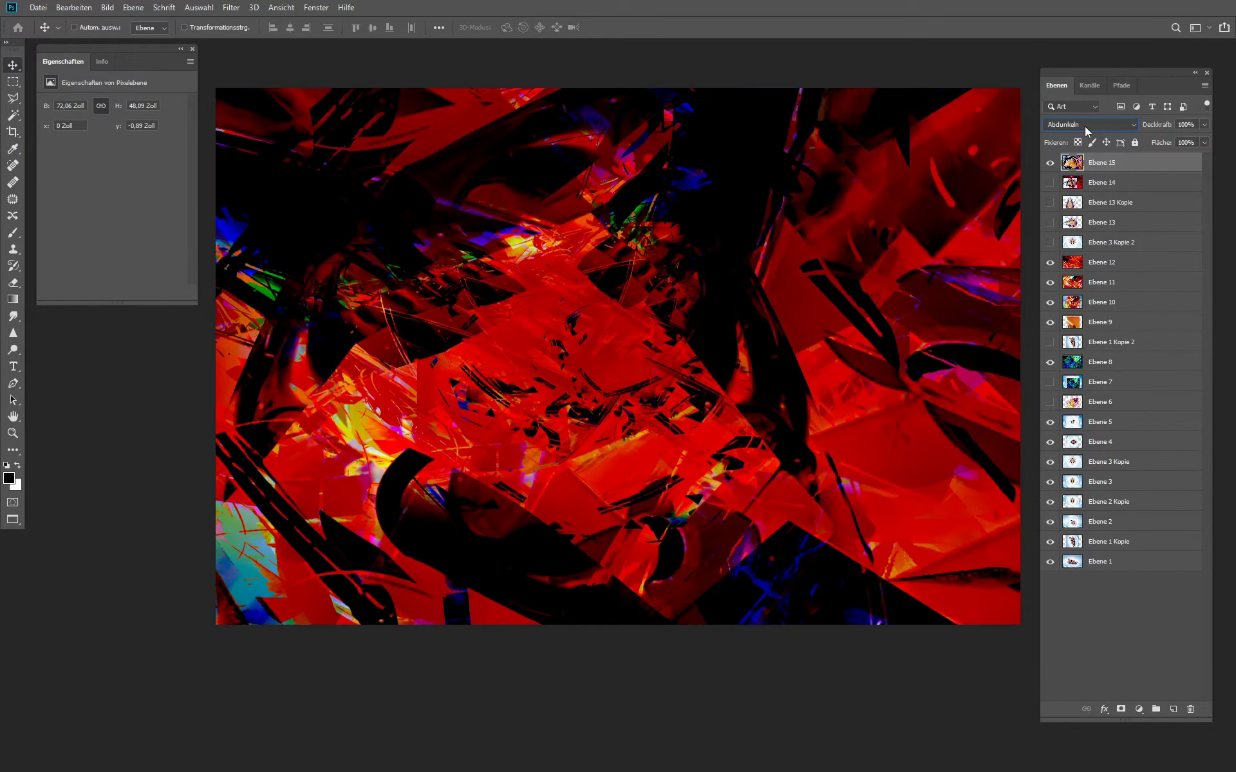
{"action": "key", "text": "Down"}
{"action": "key", "text": "Down"}
{"action": "key", "text": "Down"}
{"action": "key", "text": "Down"}
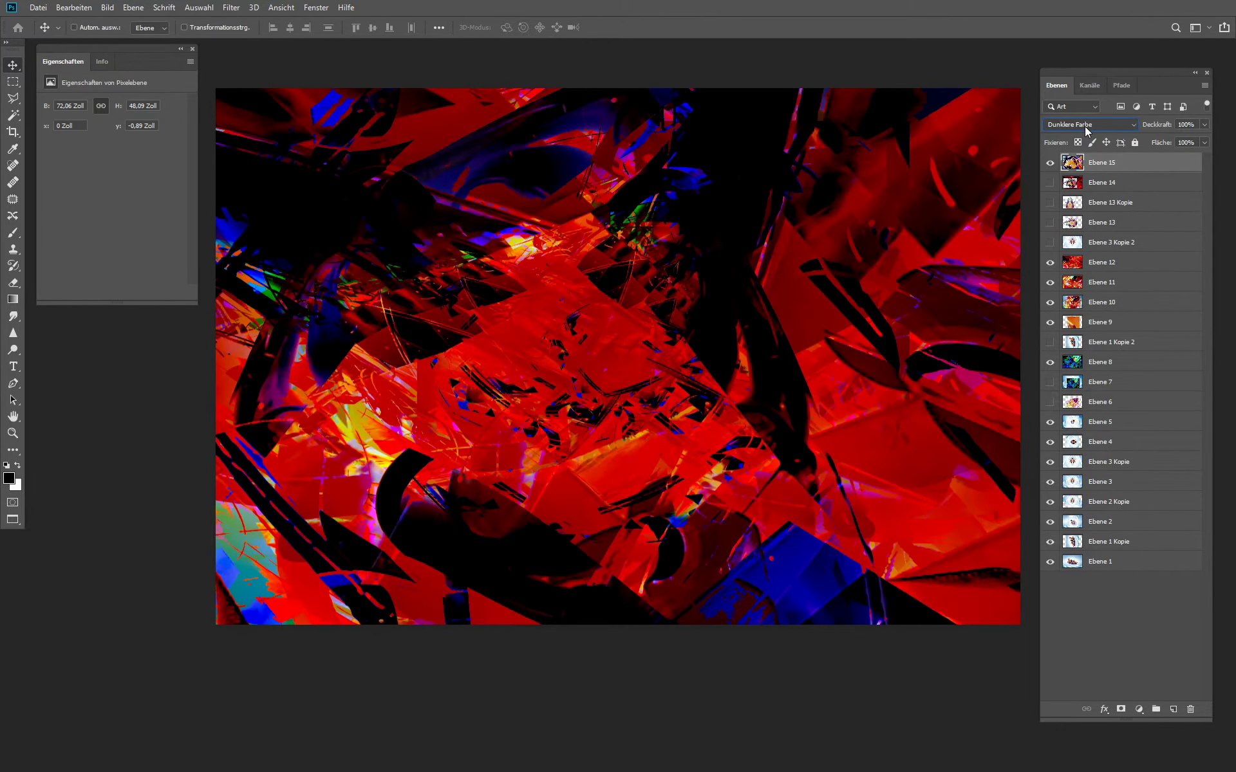
{"action": "key", "text": "Down"}
{"action": "key", "text": "Down"}
{"action": "key", "text": "Down"}
{"action": "key", "text": "Down"}
{"action": "key", "text": "Down"}
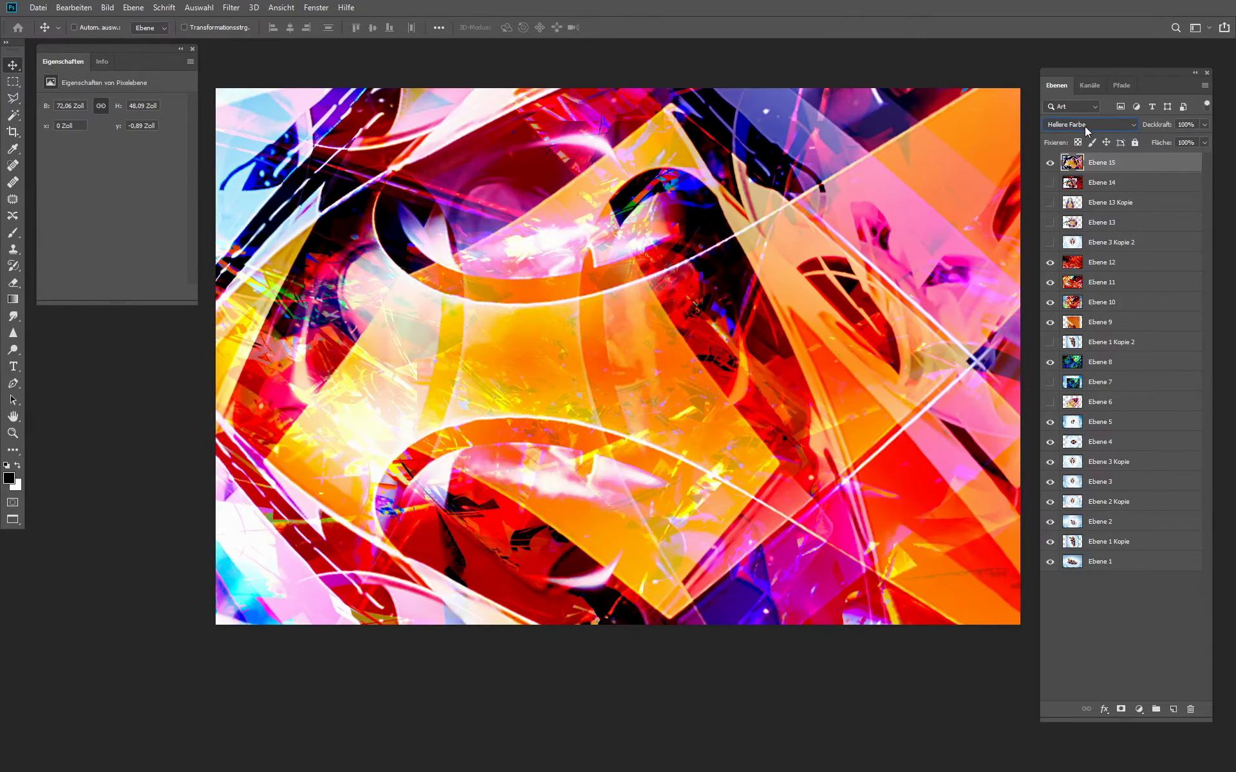
{"action": "key", "text": "Down"}
{"action": "key", "text": "Down"}
{"action": "key", "text": "Down"}
{"action": "key", "text": "Down"}
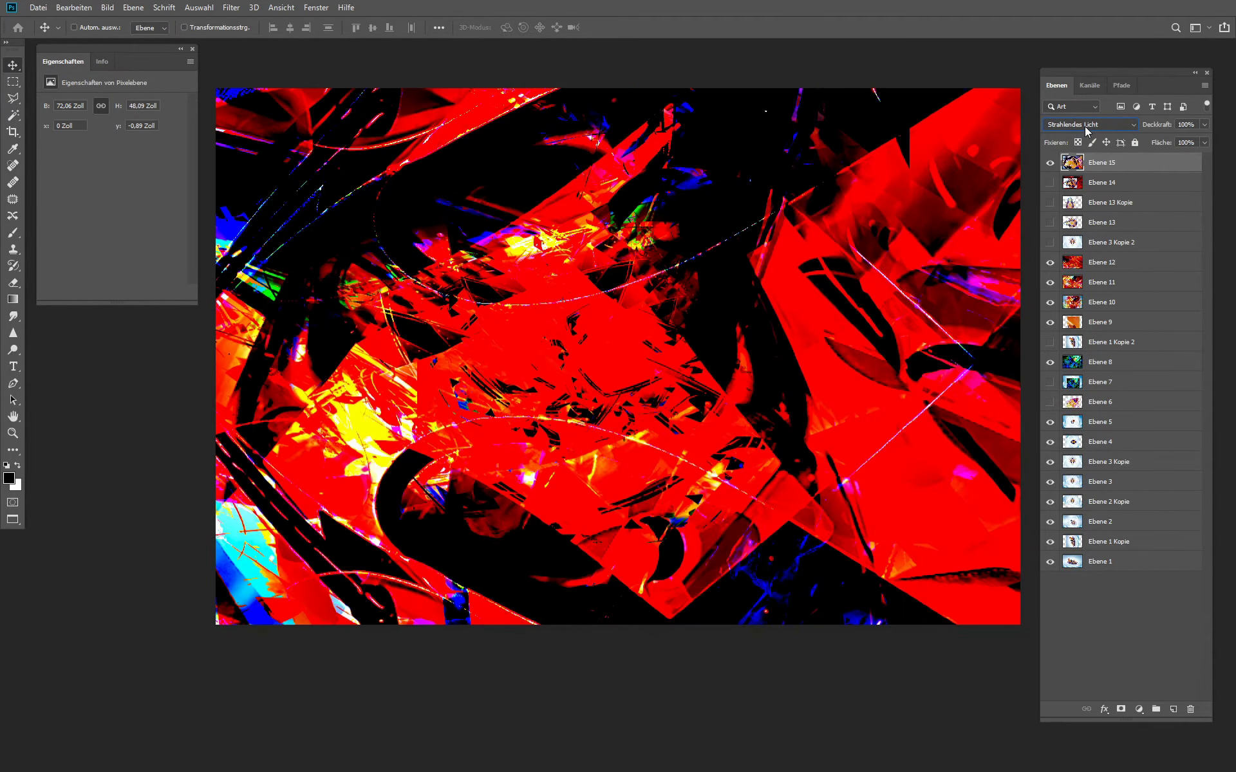
{"action": "key", "text": "Up"}
{"action": "key", "text": "Down"}
{"action": "key", "text": "Down"}
{"action": "key", "text": "Down"}
{"action": "key", "text": "Down"}
{"action": "key", "text": "Down"}
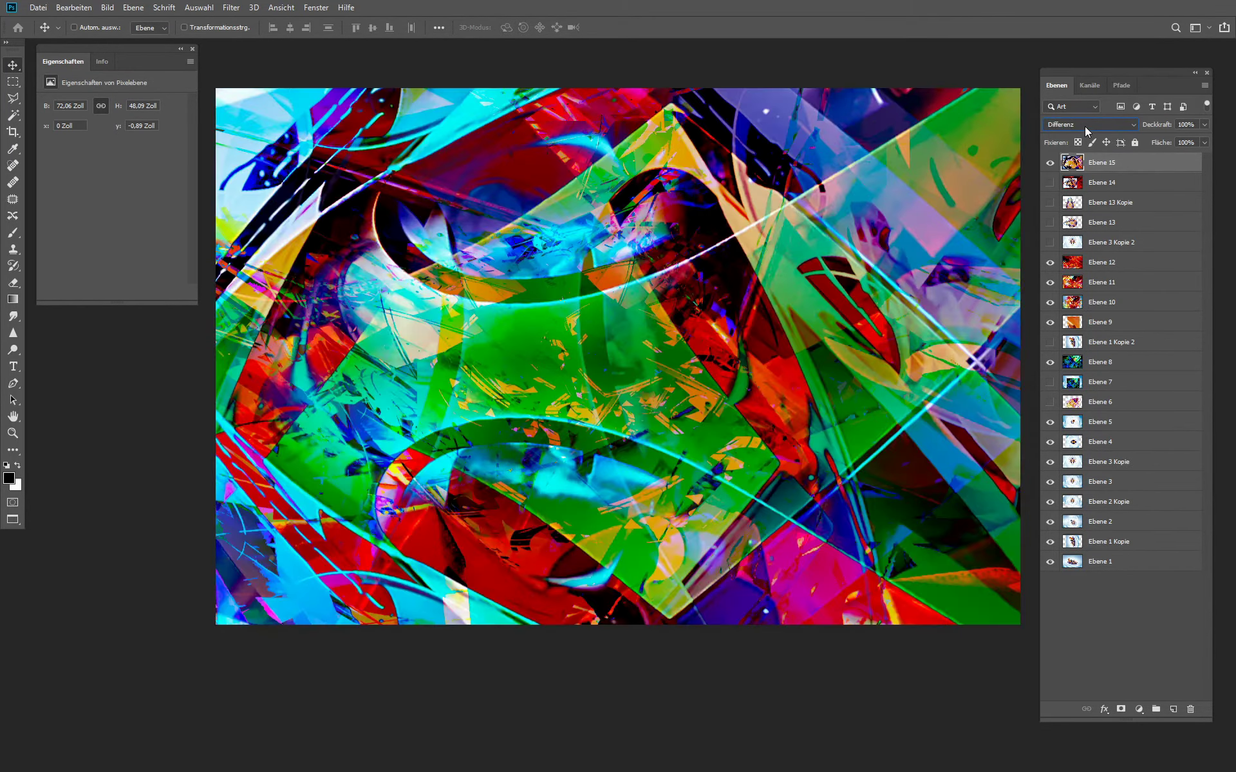
{"action": "key", "text": "Down"}
{"action": "key", "text": "Down"}
{"action": "key", "text": "Down"}
{"action": "key", "text": "Down"}
{"action": "key", "text": "Down"}
{"action": "key", "text": "Down"}
{"action": "key", "text": "Down"}
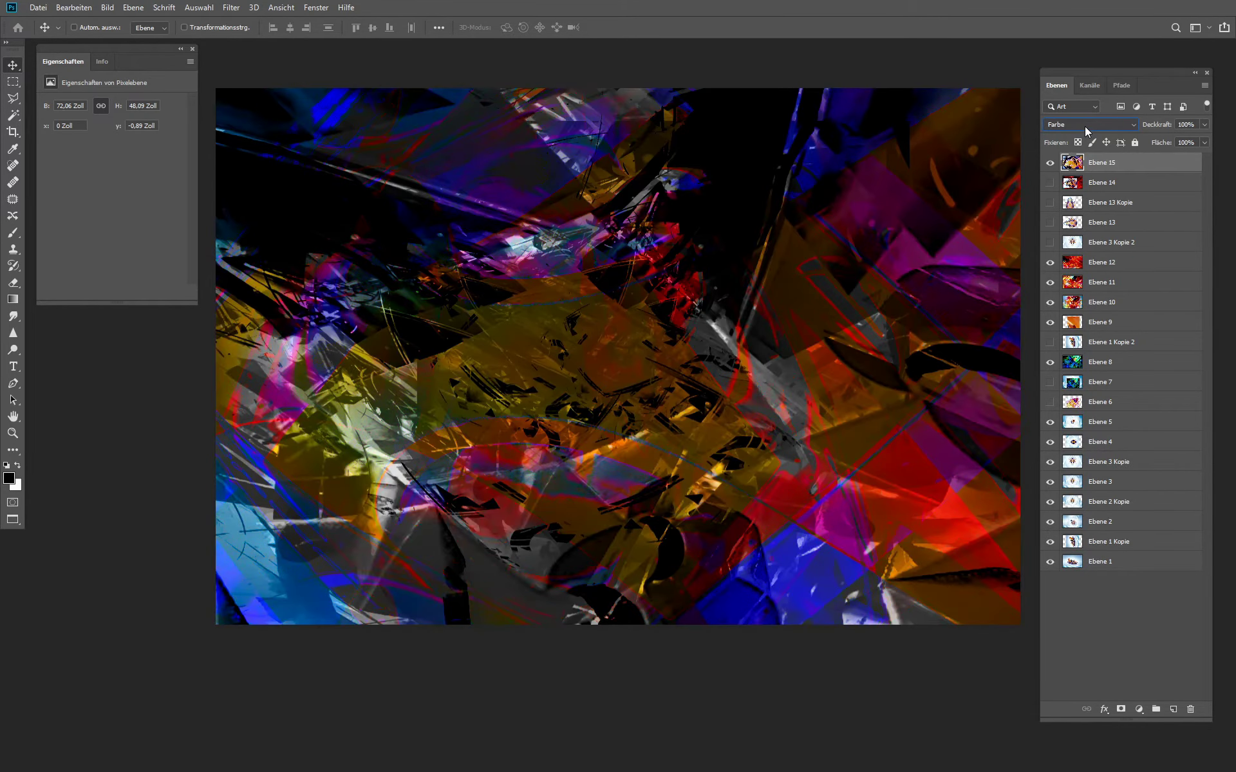
{"action": "key", "text": "Up"}
{"action": "key", "text": "Up"}
{"action": "key", "text": "Up"}
{"action": "key", "text": "Up"}
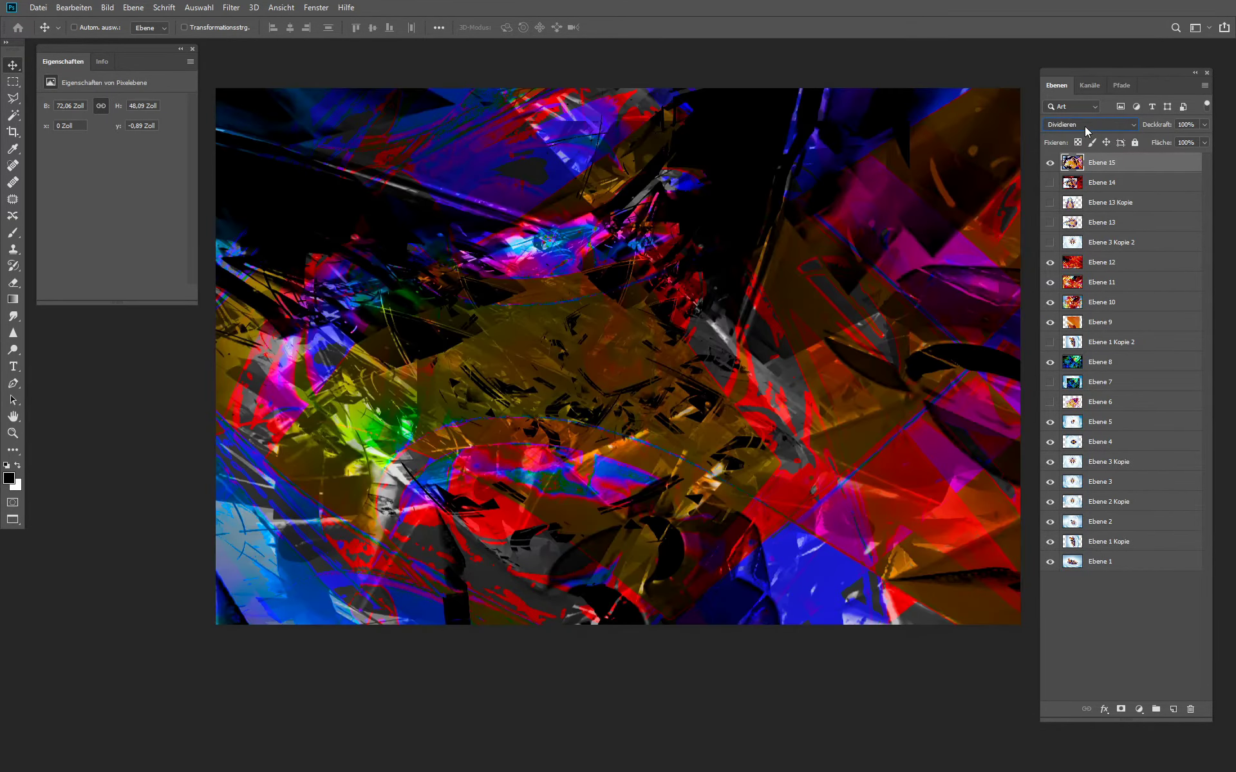
{"action": "key", "text": "Up"}
{"action": "key", "text": "Up"}
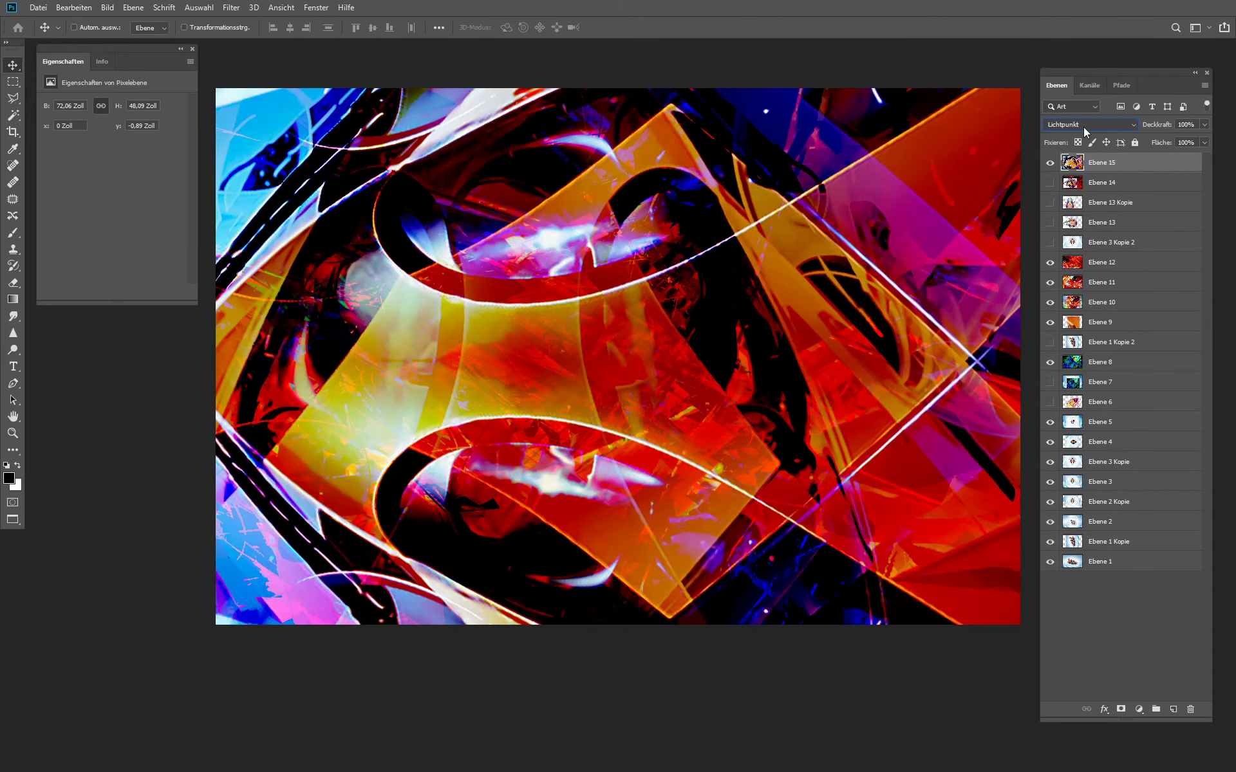
Step: Hide Ebene 15 and compare the composition with and without Ebene 12
{"action": "left_click", "coordinate": [1050, 163]}
{"action": "left_click", "coordinate": [1050, 261]}
{"action": "left_click", "coordinate": [1051, 262]}
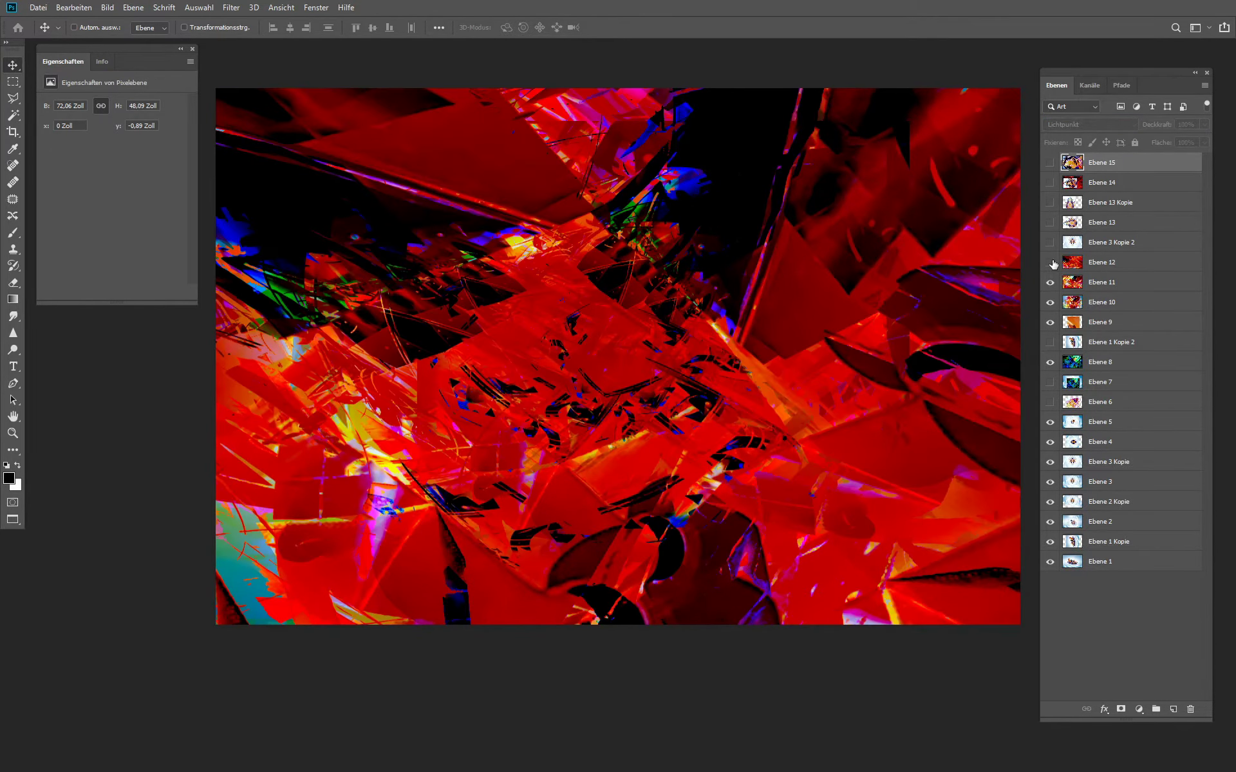
{"action": "left_click", "coordinate": [1052, 263]}
{"action": "left_click", "coordinate": [1051, 263]}
Step: Add a Schwarzweiß adjustment layer above Ebene 12 with Rottöne at 101 and Gelbtöne at 217
{"action": "left_click", "coordinate": [1171, 267]}
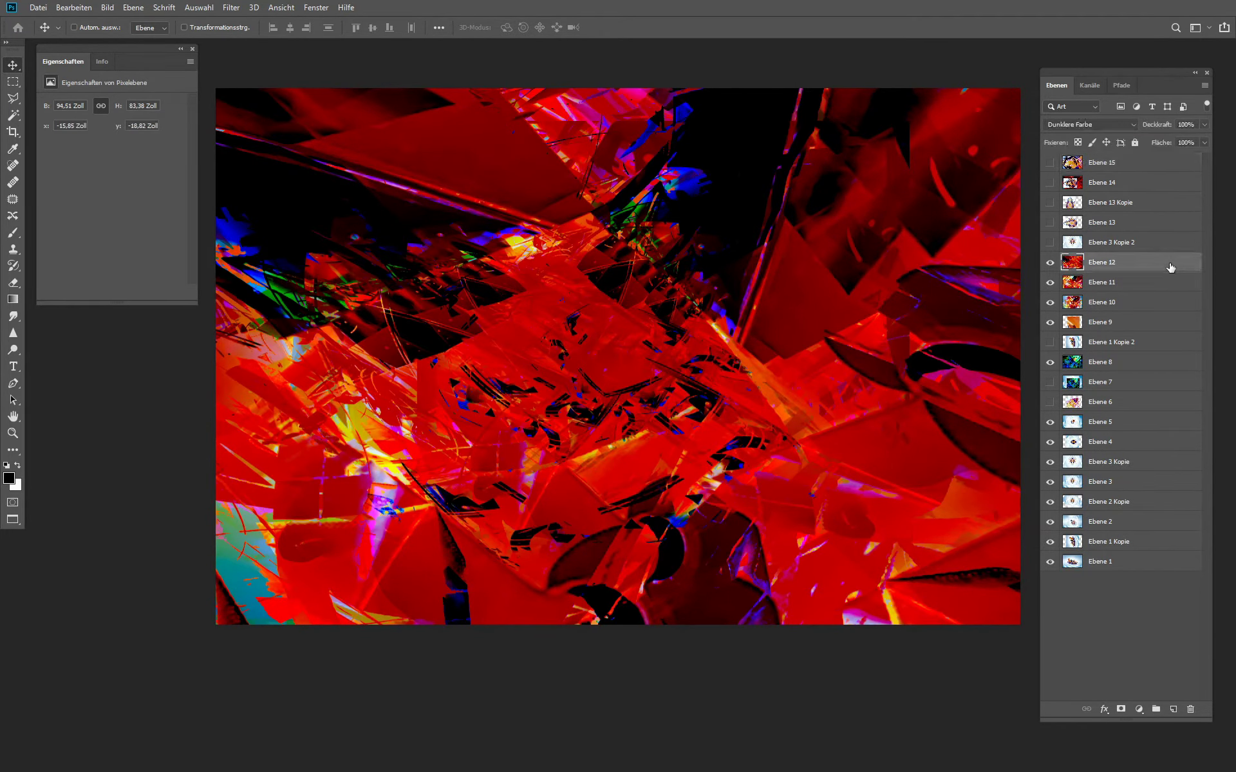
{"action": "left_click", "coordinate": [1137, 710]}
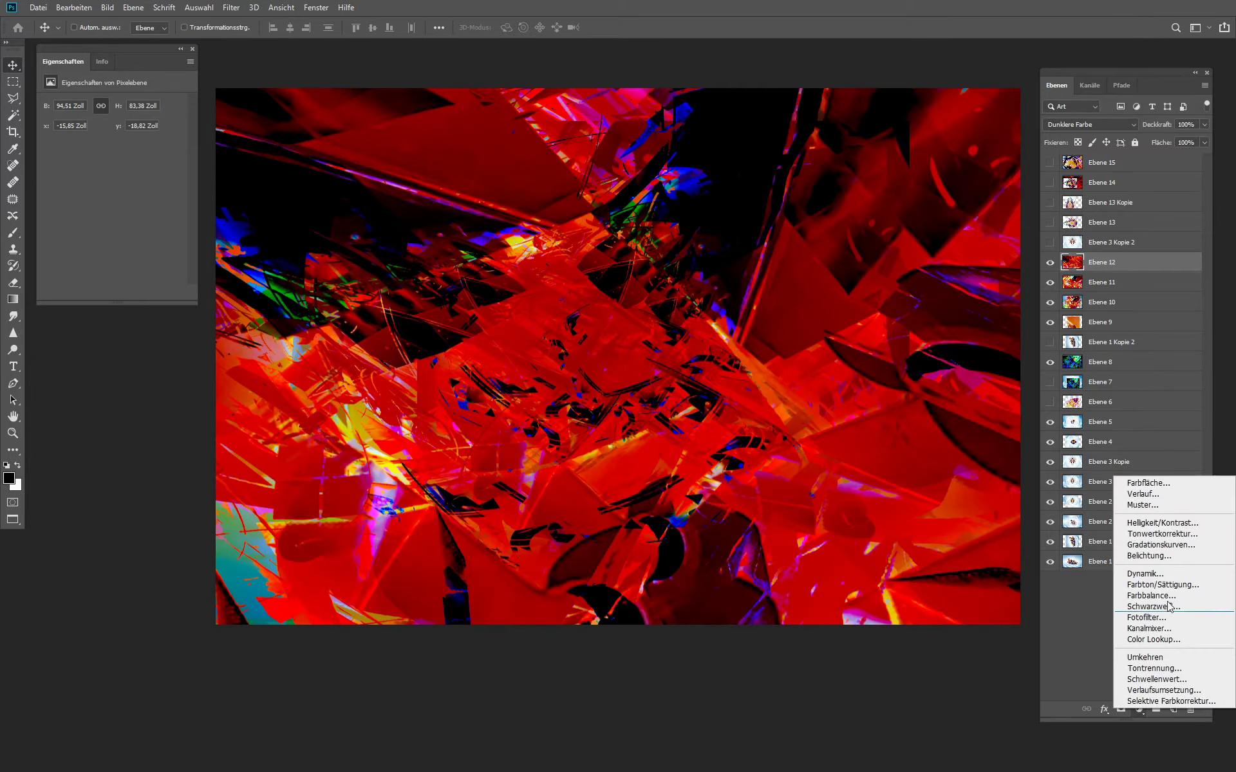
{"action": "left_click", "coordinate": [1168, 607]}
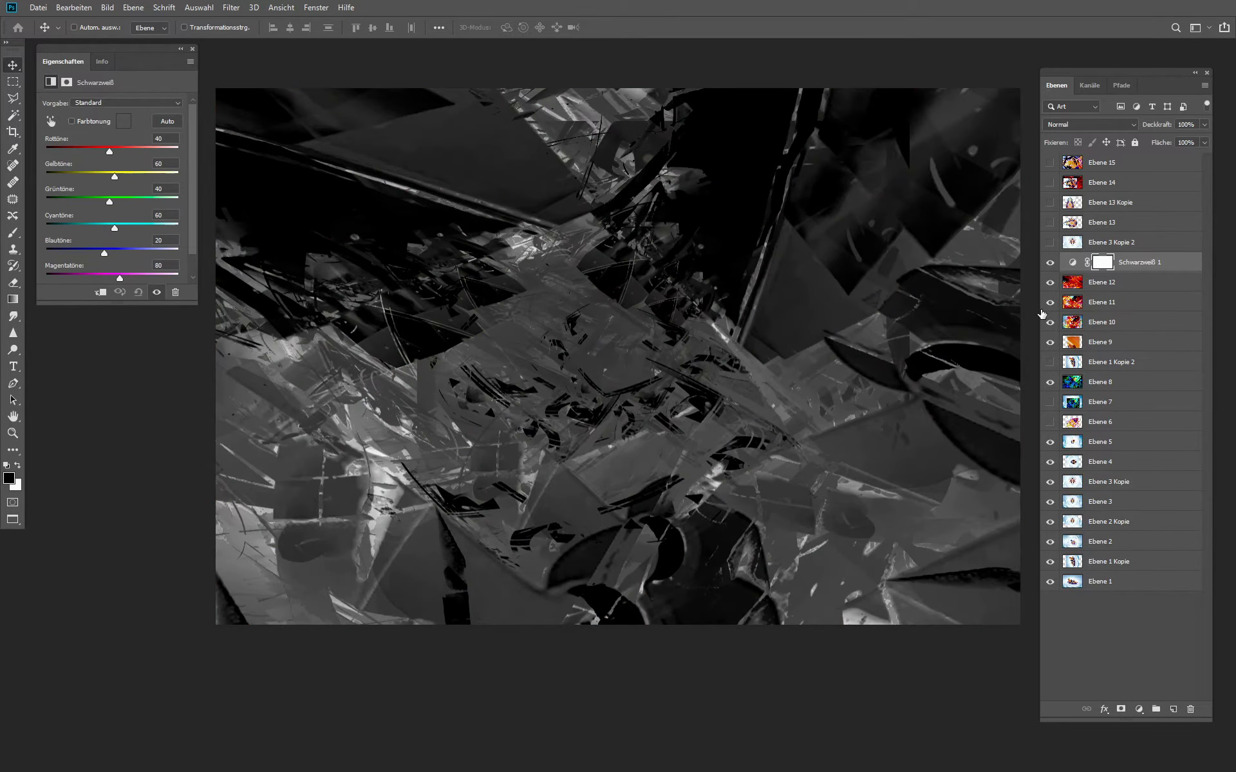
{"action": "left_click_drag", "start_coordinate": [109, 148], "coordinate": [157, 192]}
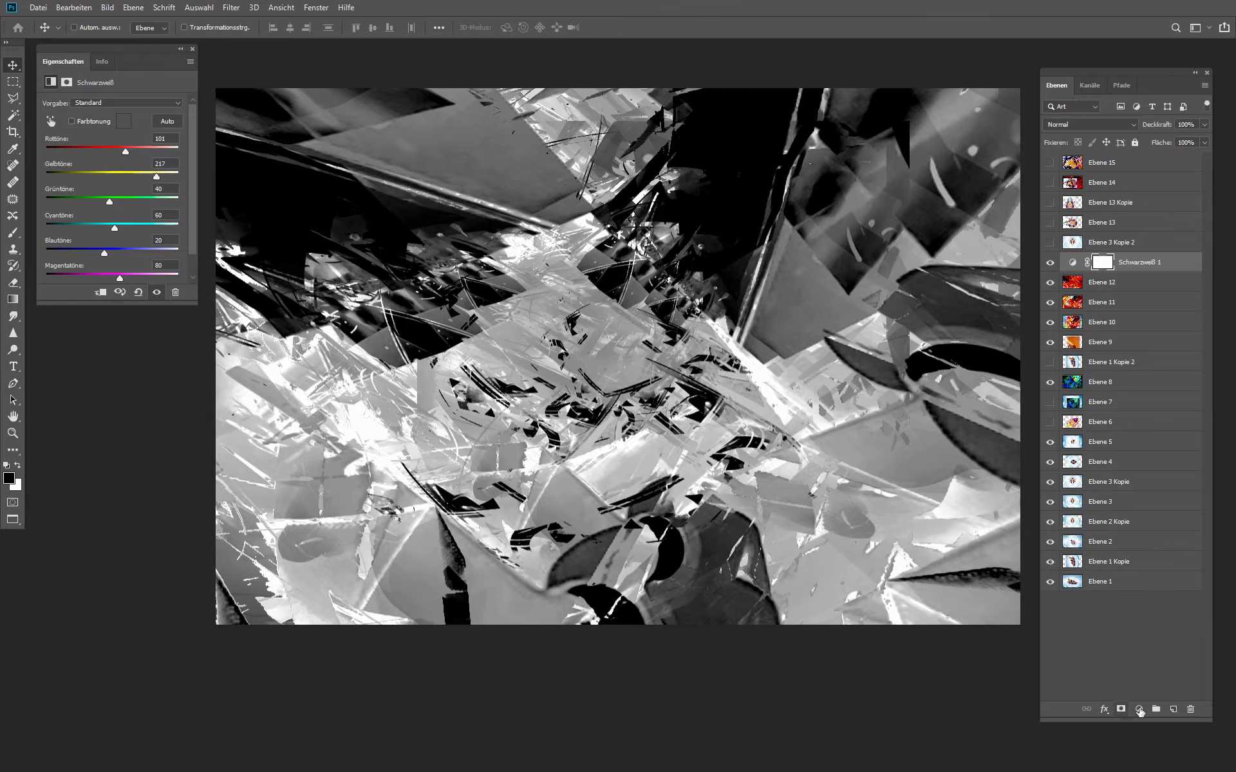
Step: Set the Schwarzweiß adjustment's Rottöne to 91, Gelbtöne to 196 and Blautöne to -8
{"action": "left_click", "coordinate": [1138, 709]}
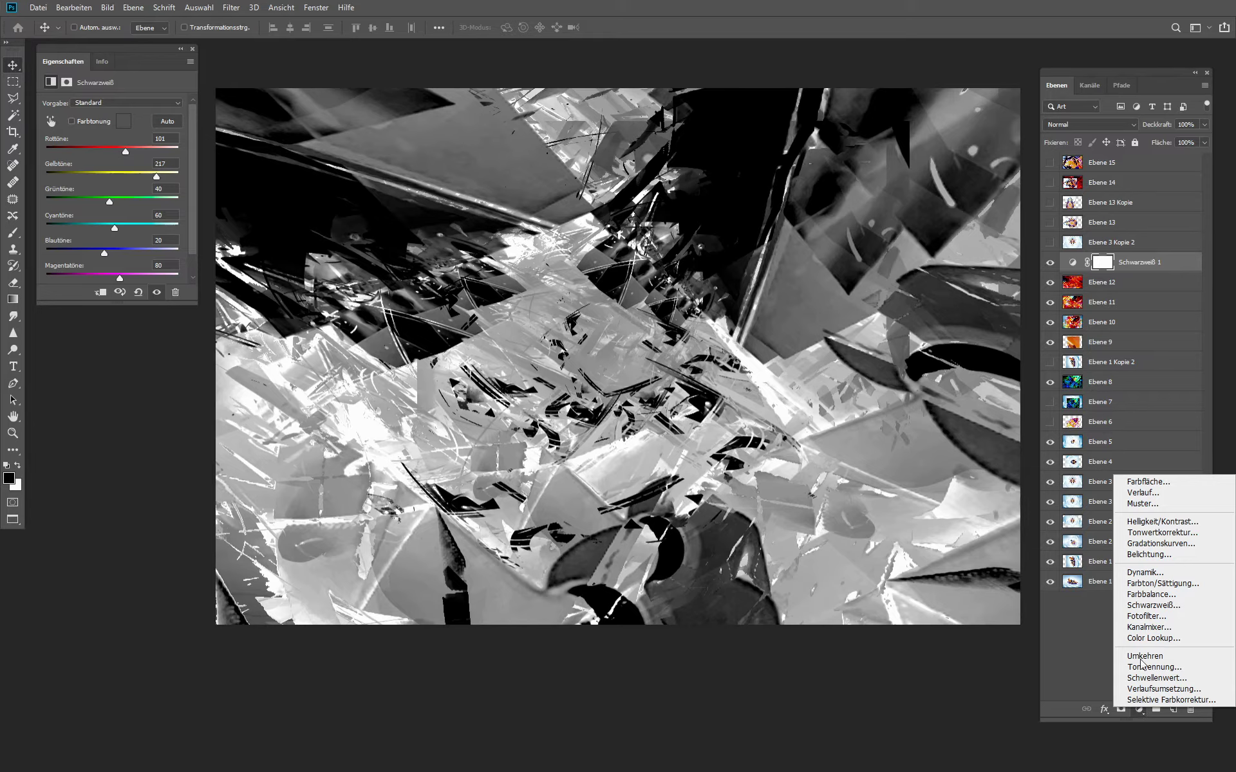
{"action": "left_click", "coordinate": [1138, 714]}
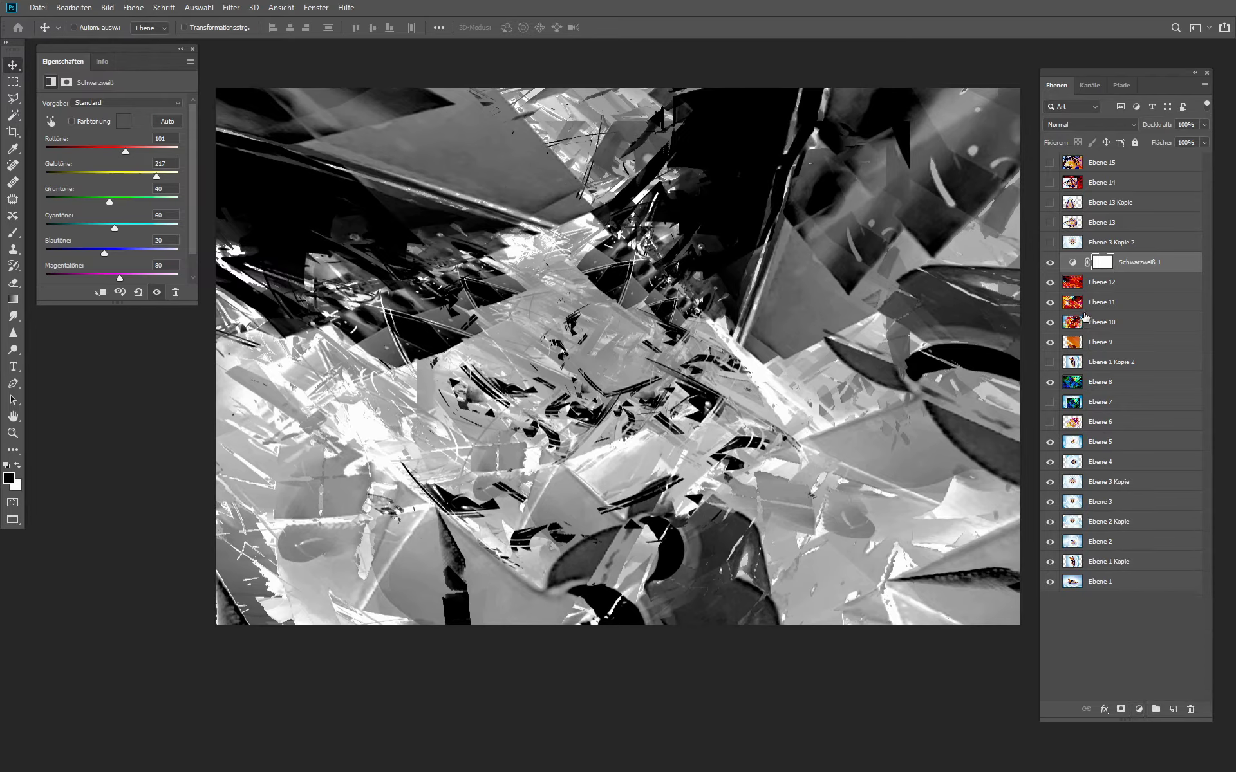
{"action": "left_click", "coordinate": [1071, 263]}
{"action": "mouse_move", "coordinate": [156, 177]}
{"action": "left_mouse_down"}
{"action": "mouse_move", "coordinate": [122, 166]}
{"action": "mouse_move", "coordinate": [158, 178]}
{"action": "left_mouse_up"}
{"action": "left_click_drag", "start_coordinate": [158, 172], "coordinate": [125, 161]}
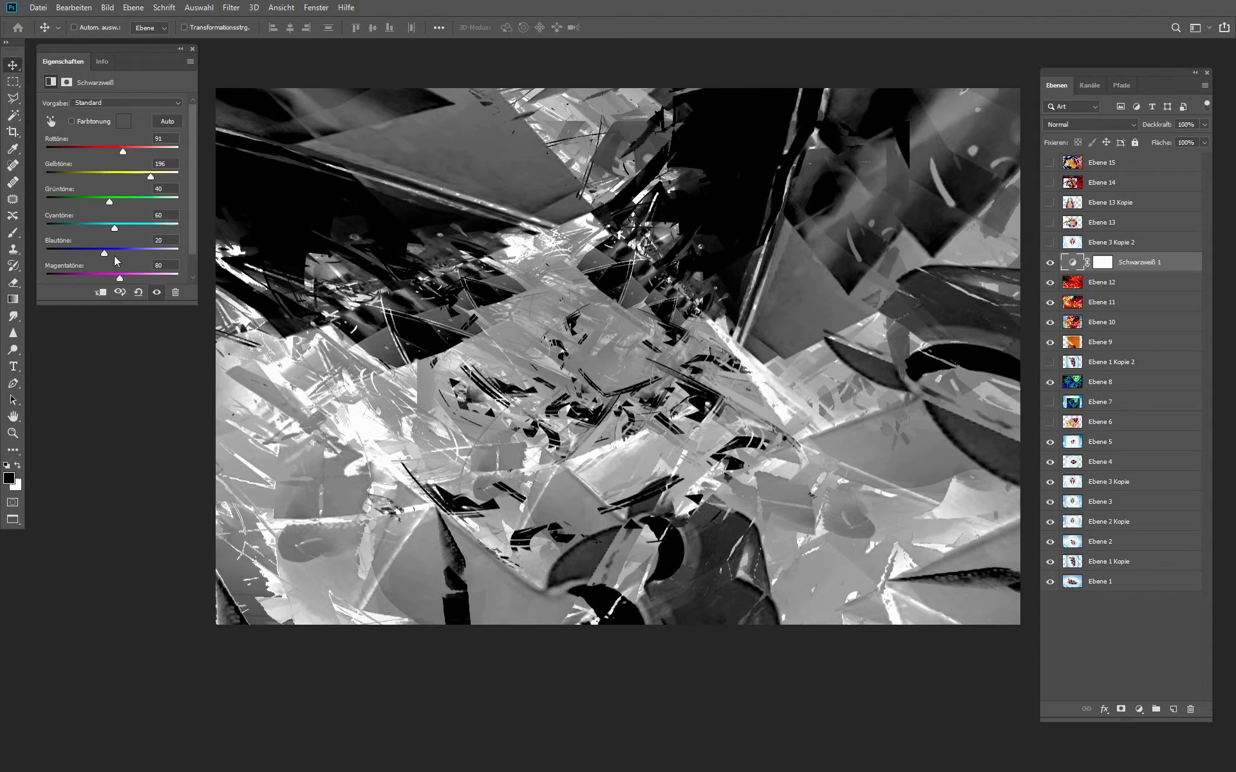
{"action": "mouse_move", "coordinate": [104, 253]}
{"action": "left_mouse_down"}
{"action": "mouse_move", "coordinate": [80, 253]}
{"action": "mouse_move", "coordinate": [132, 253]}
{"action": "mouse_move", "coordinate": [92, 270]}
{"action": "left_mouse_up"}
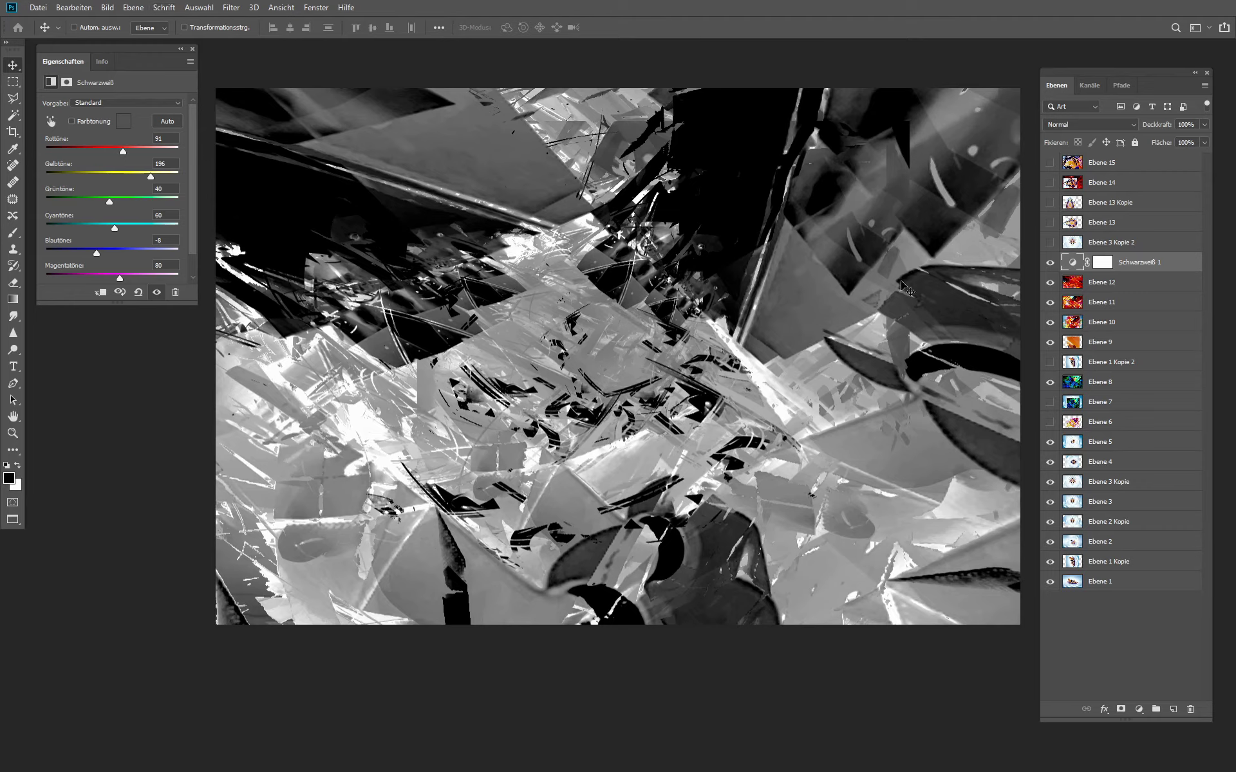
Step: Stamp all visible layers into a new layer above Schwarzweiß 1, and add a Helligkeit/Kontrast adjustment above it with Kontrast 58
{"action": "left_click", "coordinate": [1171, 271]}
{"action": "key", "text": "ctrl+shift+alt+e"}
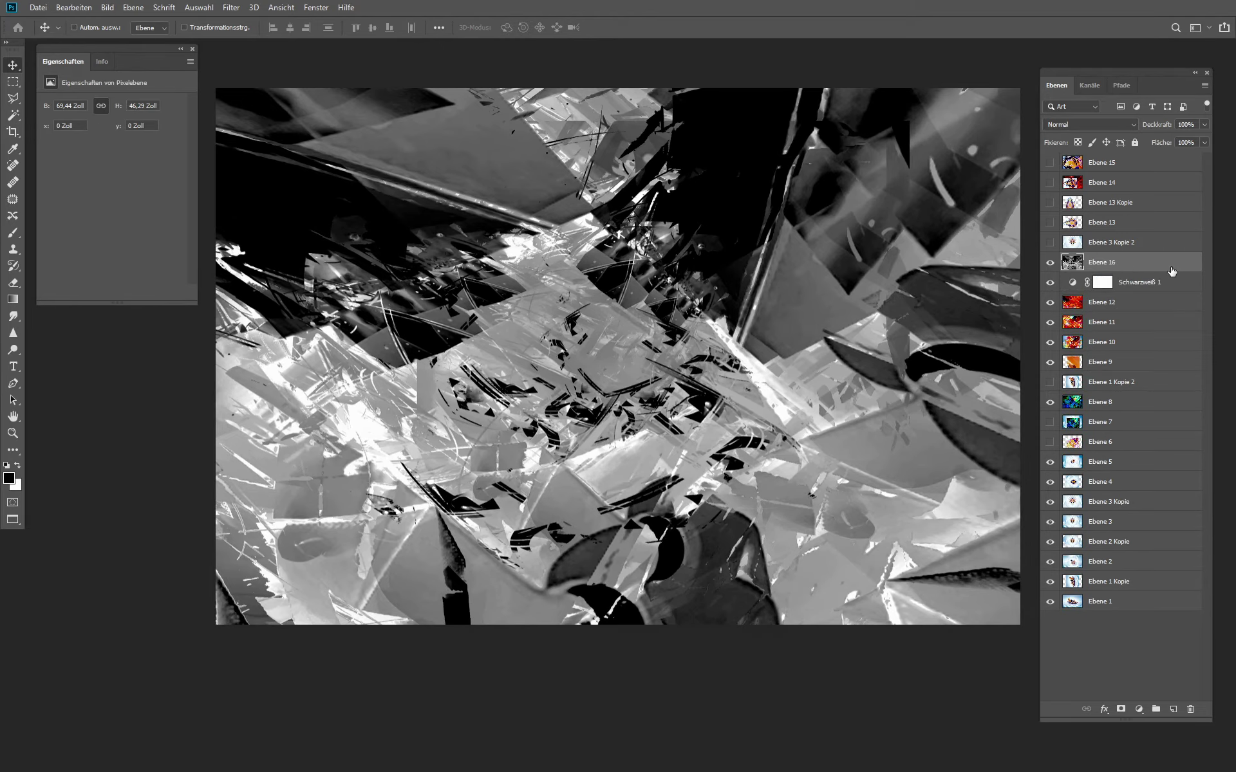
{"action": "left_click", "coordinate": [1139, 709]}
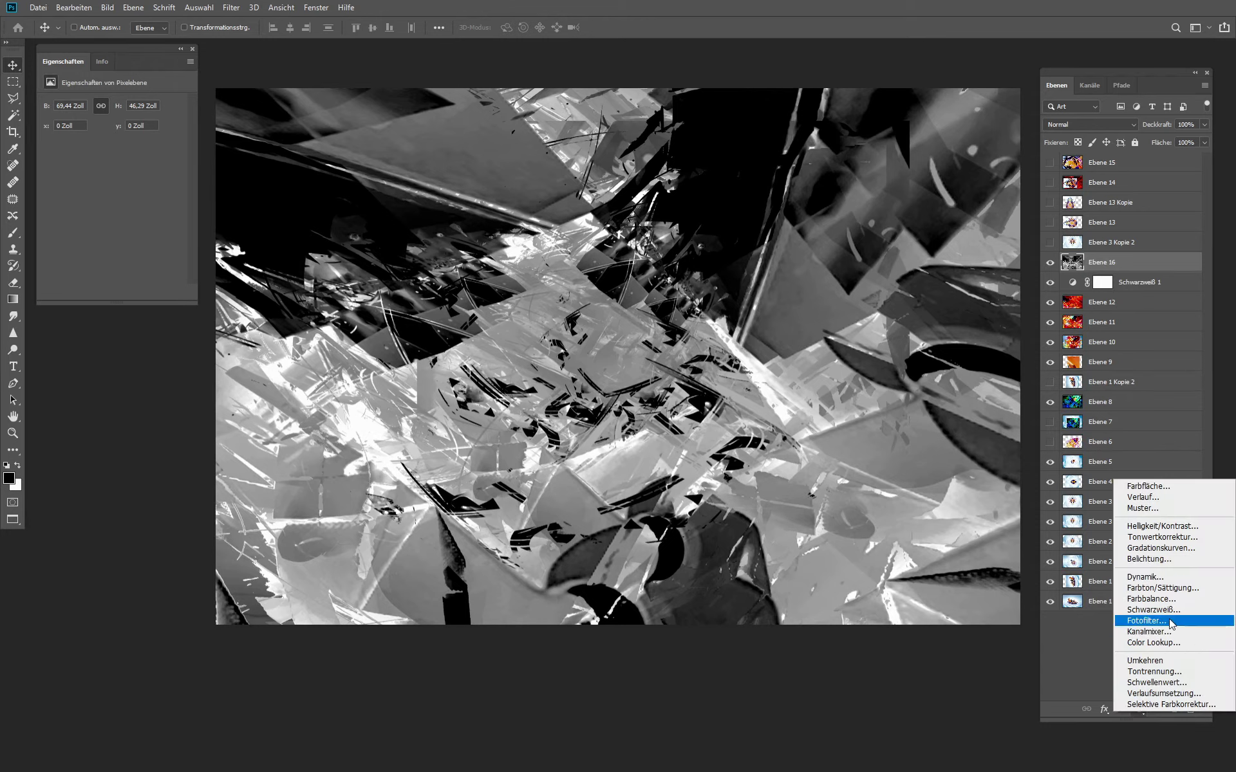
{"action": "left_click", "coordinate": [1174, 526]}
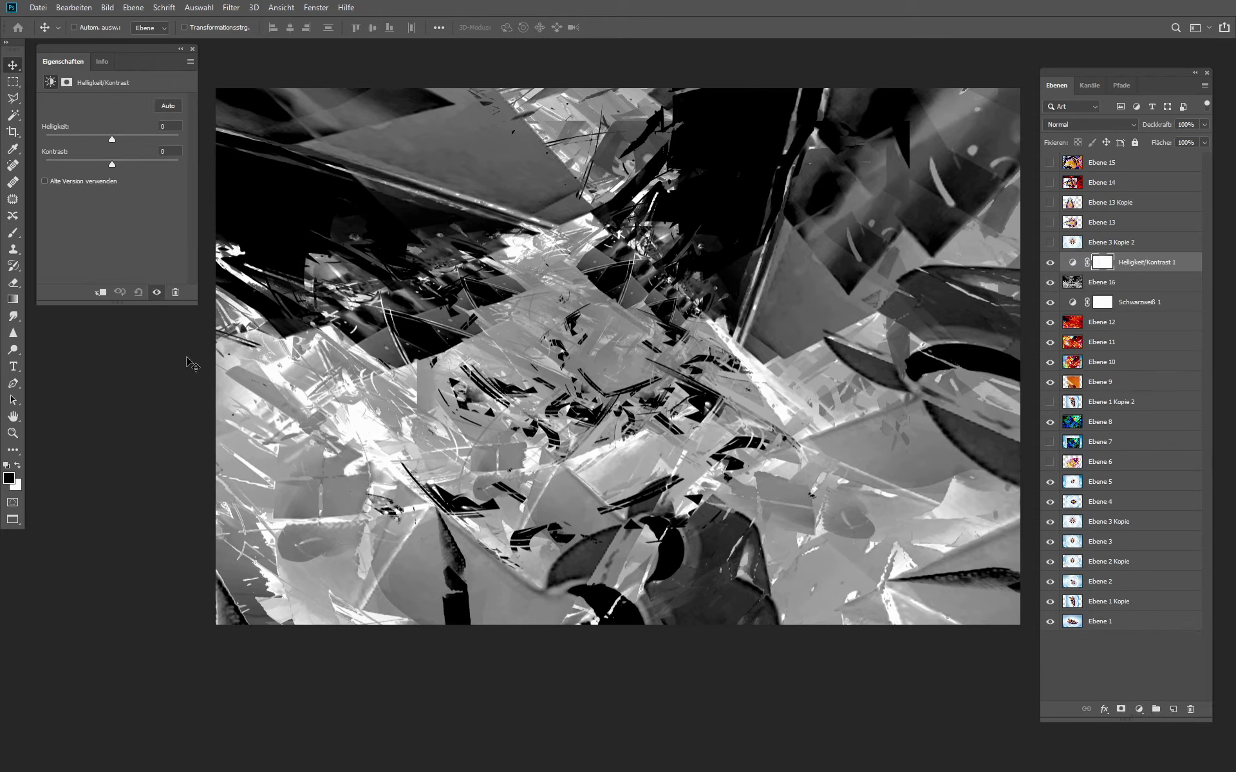
{"action": "left_click_drag", "start_coordinate": [114, 164], "coordinate": [138, 172]}
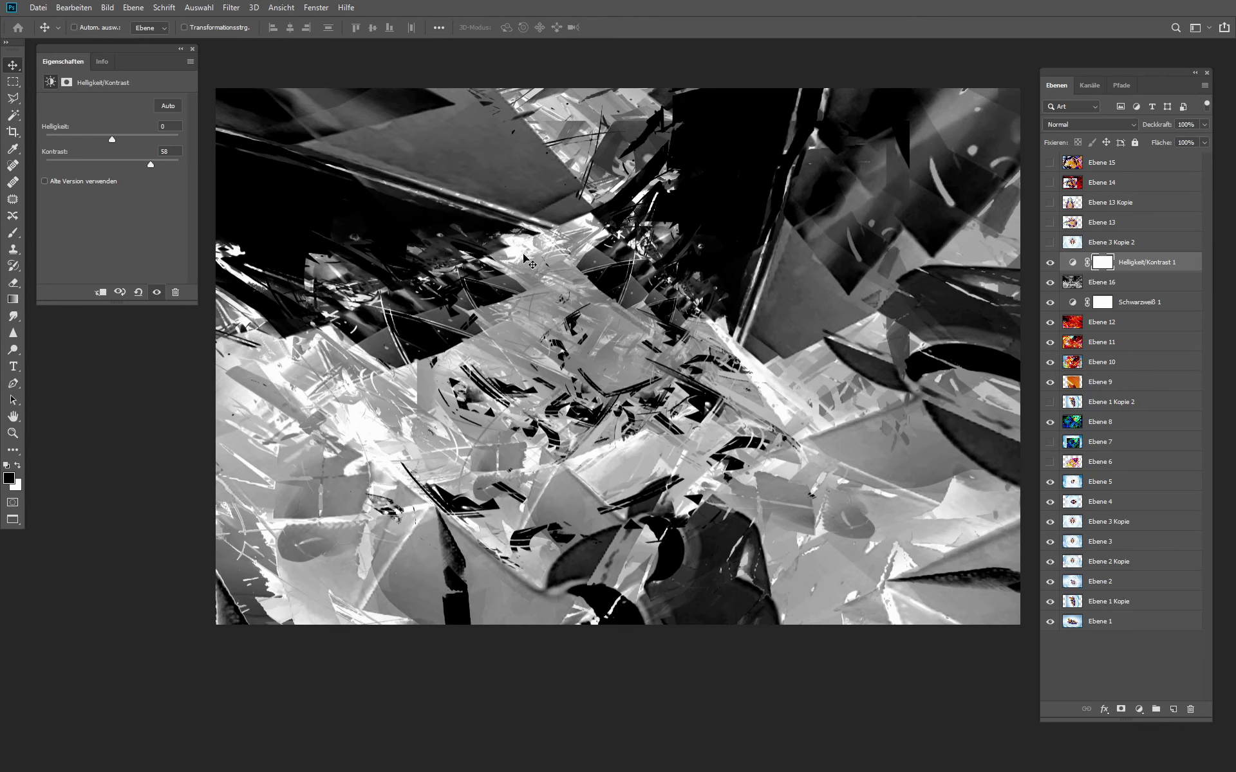
Step: Rotate the whole image 90° clockwise into portrait format
{"action": "left_click", "coordinate": [107, 8]}
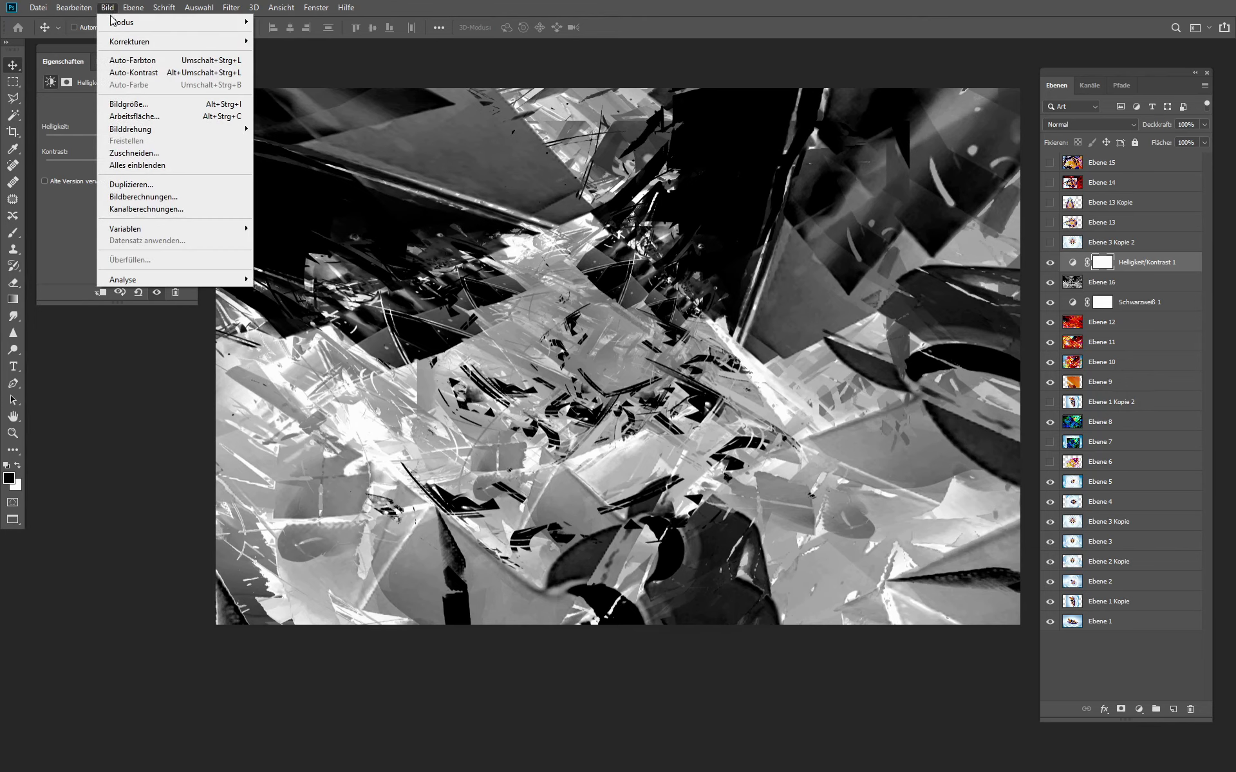
{"action": "mouse_move", "coordinate": [166, 129]}
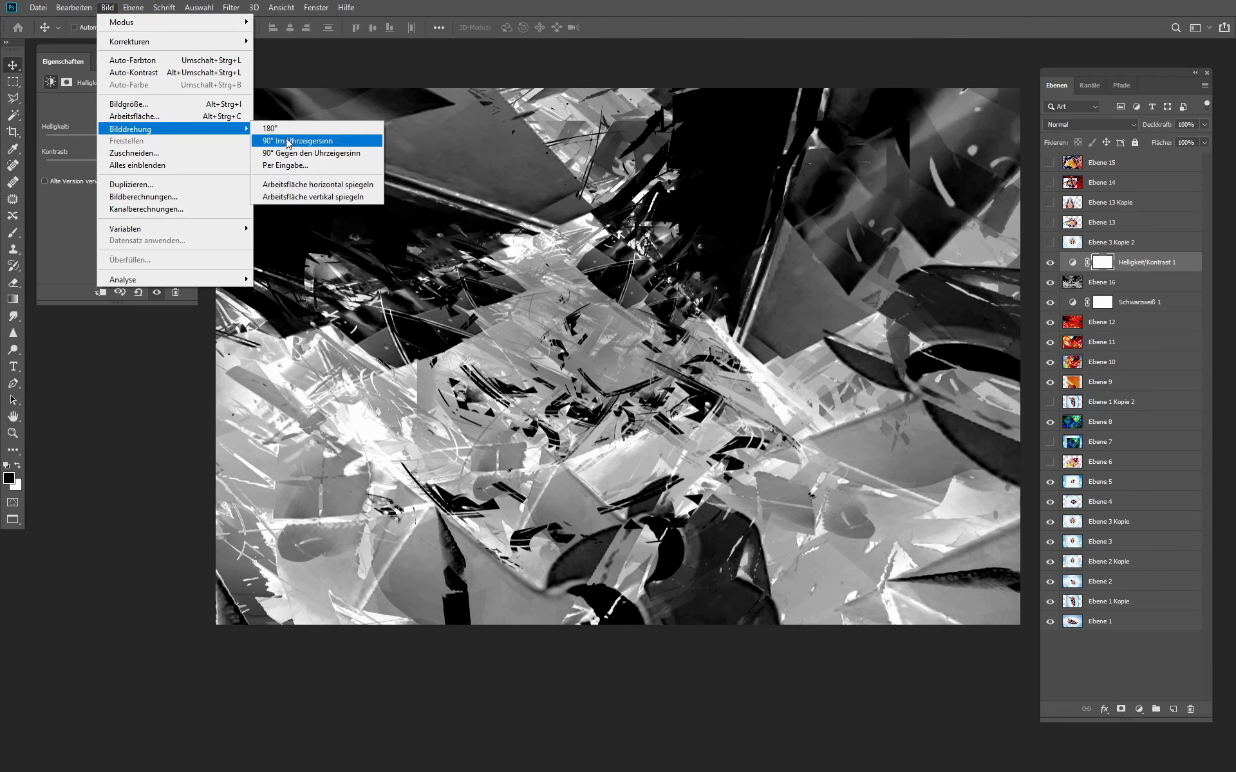
{"action": "left_click", "coordinate": [288, 142]}
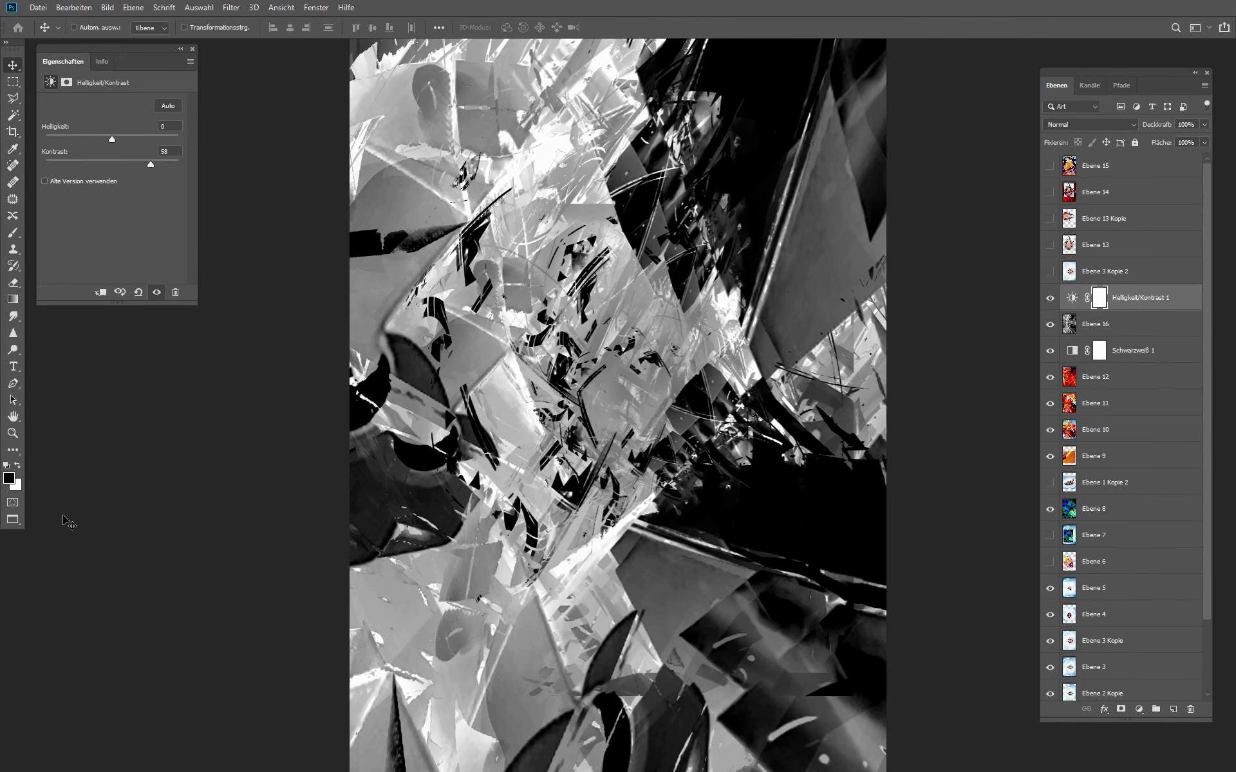
{"action": "key", "text": "ctrl+minus"}
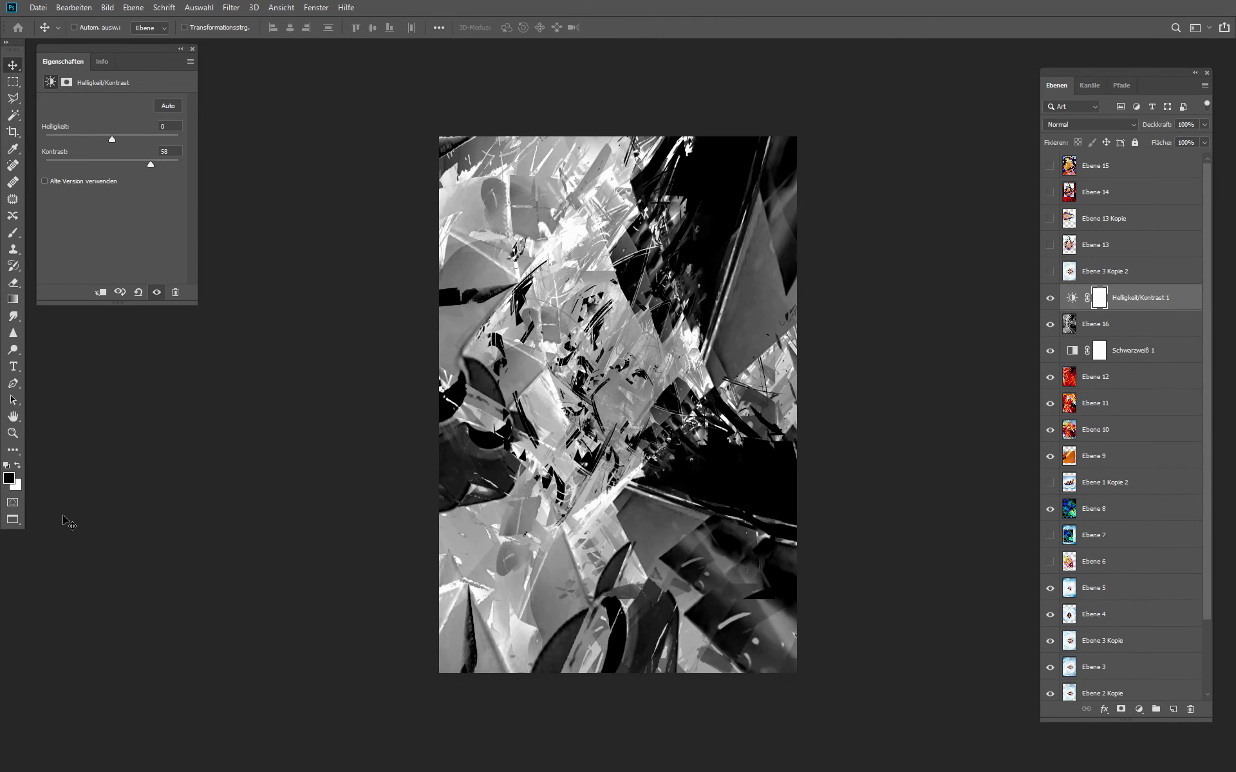